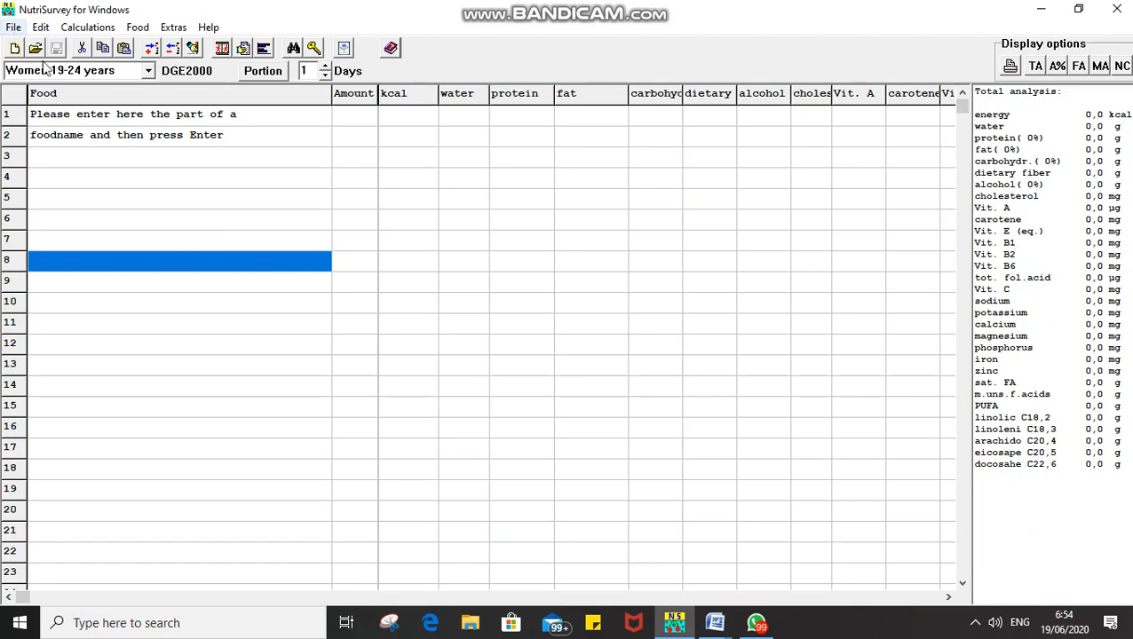
- Dismiss the McAfee notice about expired virus protection
left_click(12, 28)
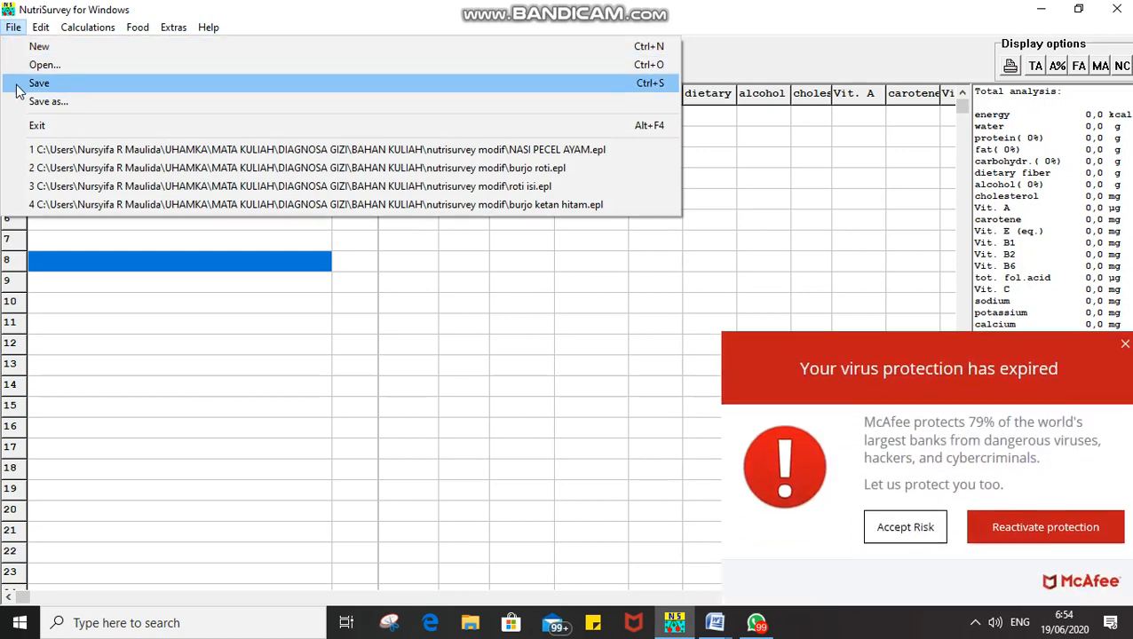
left_click(1124, 346)
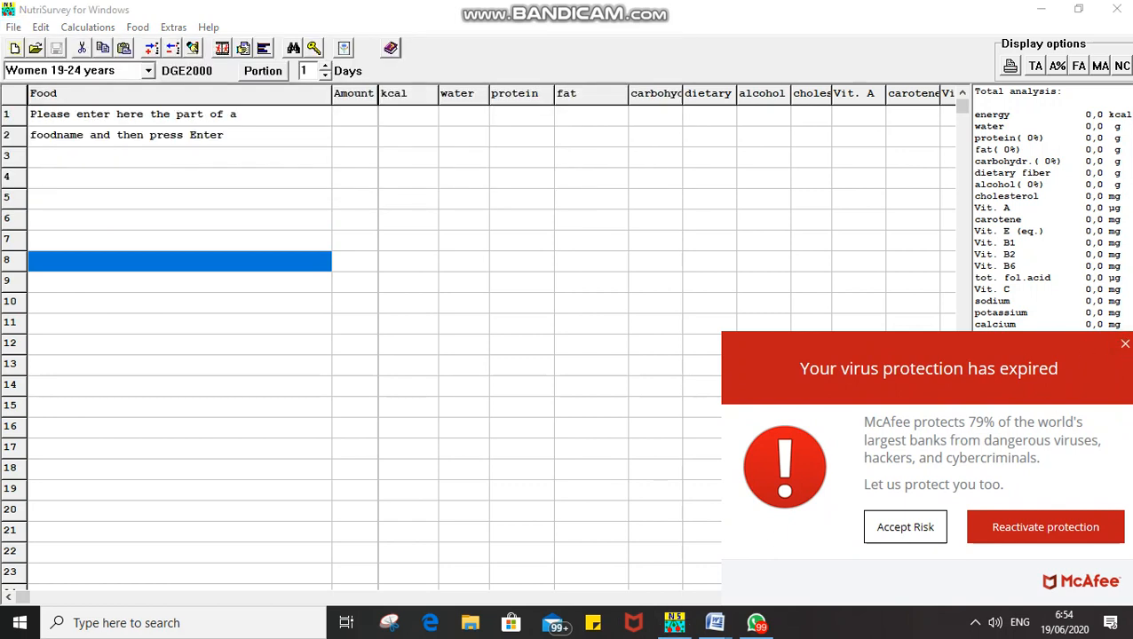
left_click(1124, 344)
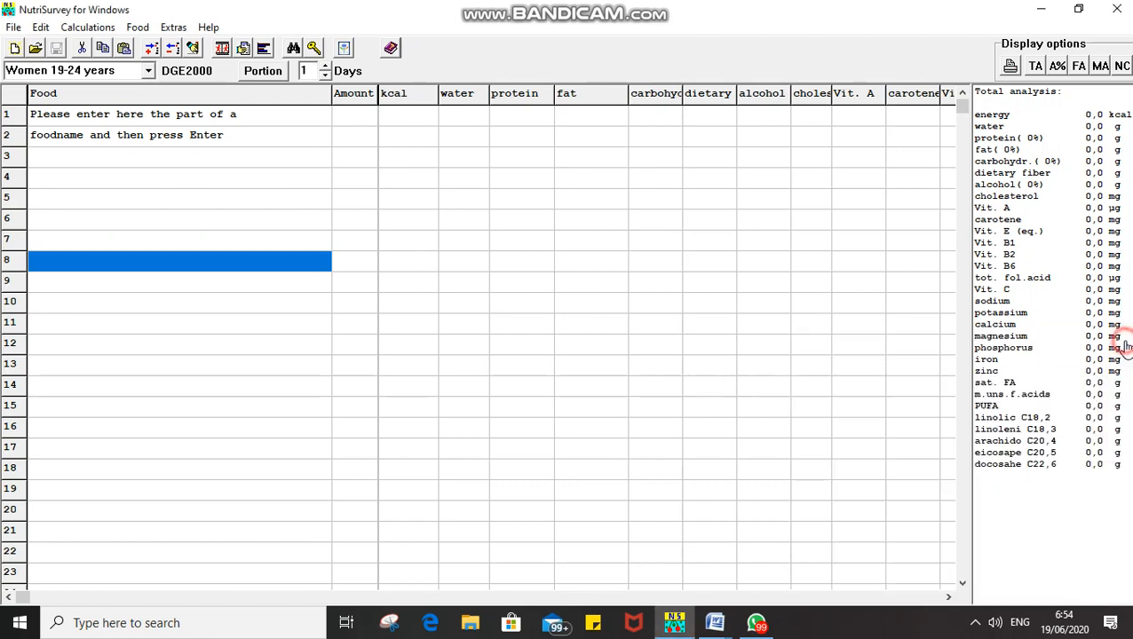
left_click(40, 28)
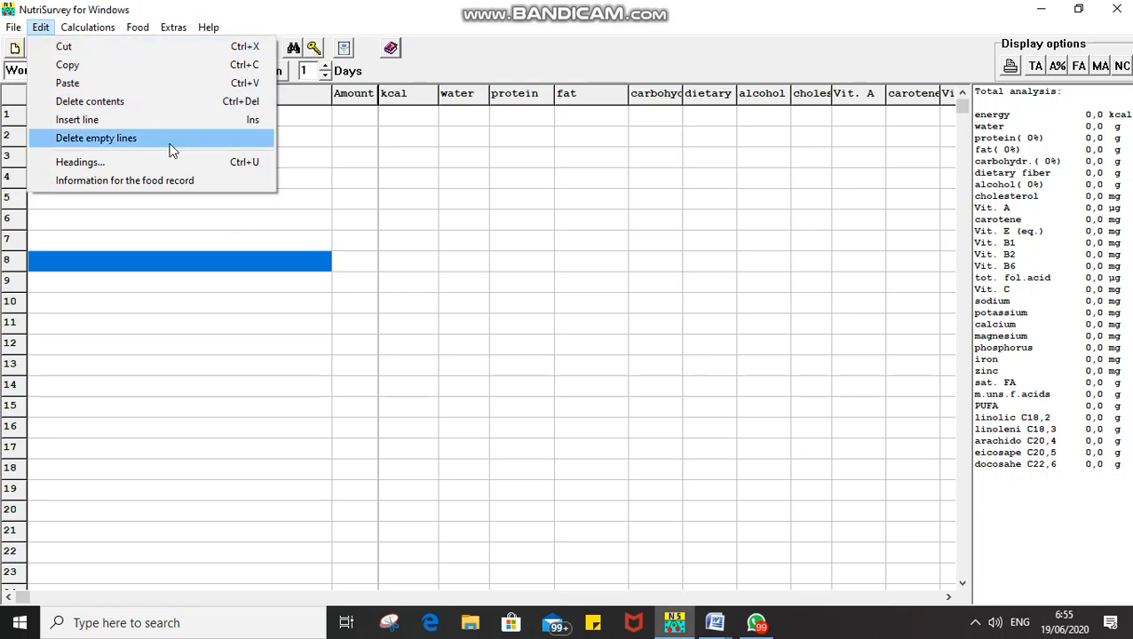
left_click(393, 196)
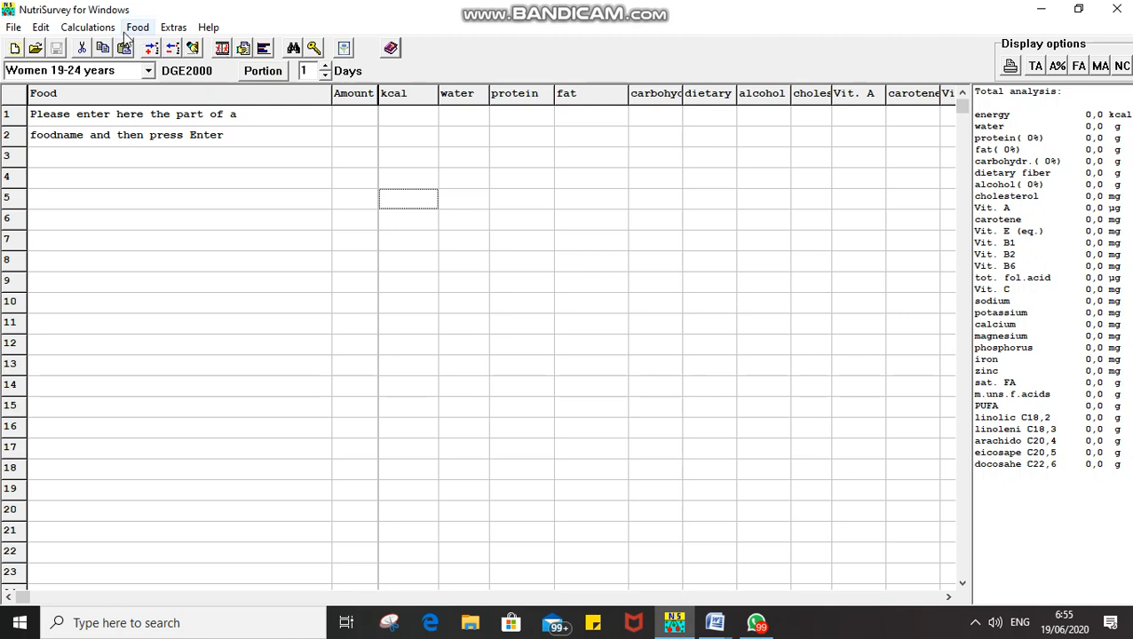
- Open the energy requirement calculation and enter the person's name in the personal data
left_click(86, 27)
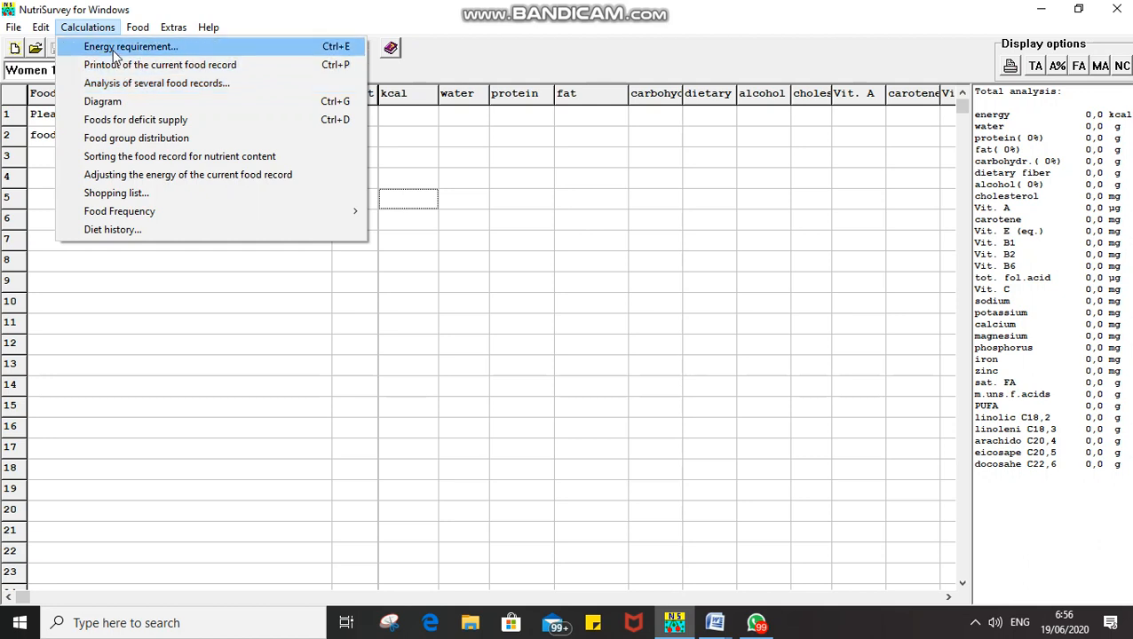
left_click(111, 49)
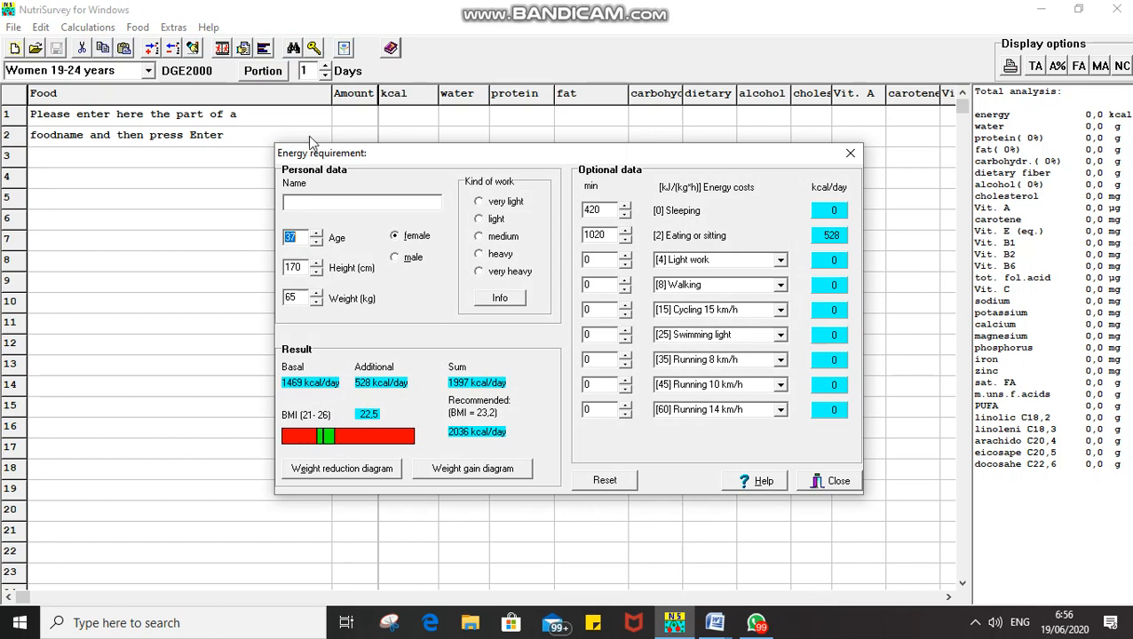
left_click(342, 201)
type("syifa")
key("Tab")
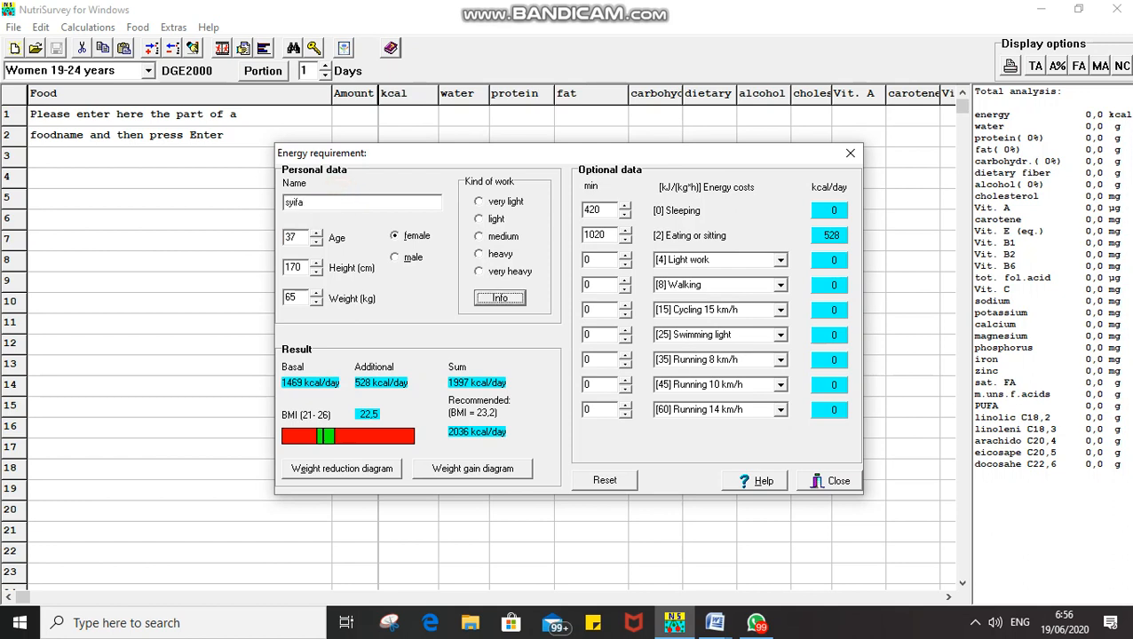
- Set the person's age to 30, height to 150 cm and weight to 46 kg in the energy requirement form
double_click(299, 237)
type("3")
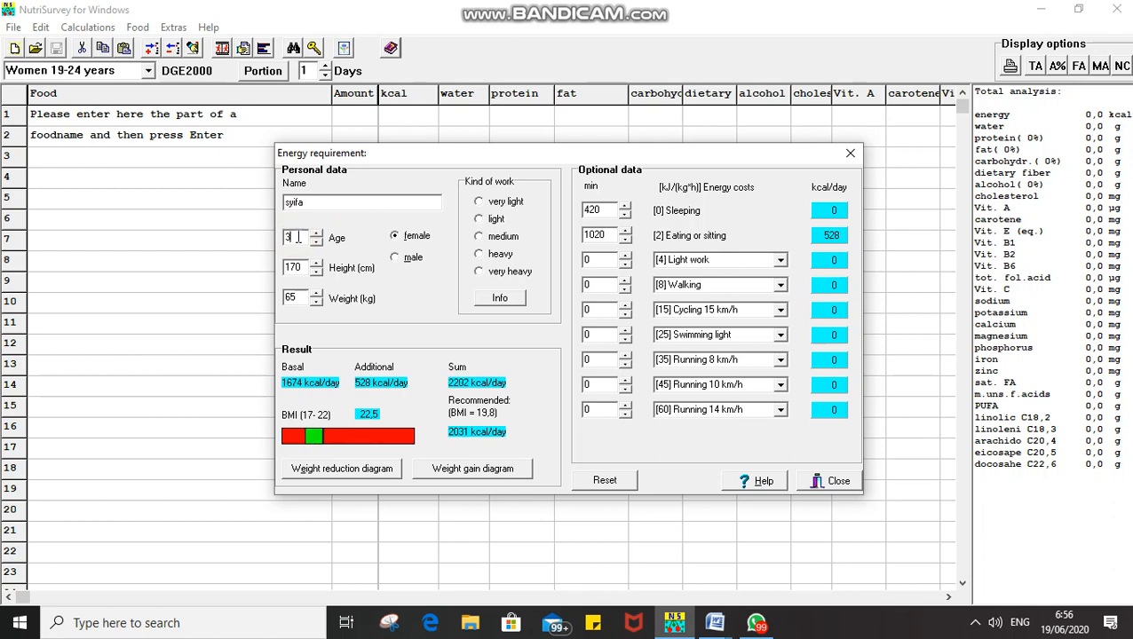
type("0")
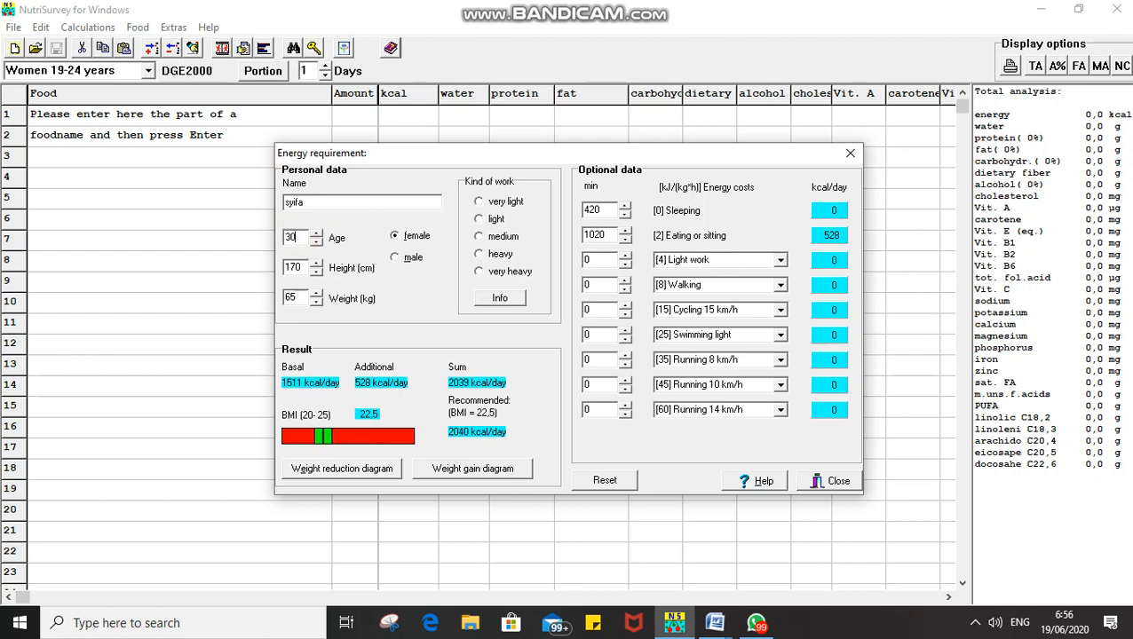
double_click(299, 268)
type("1")
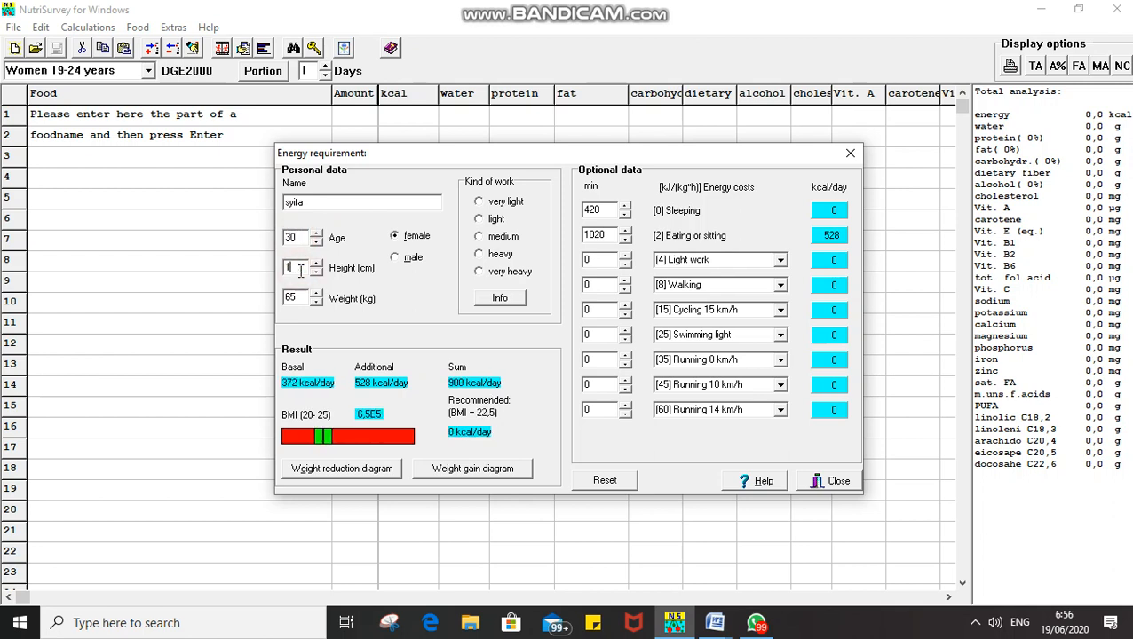
type("50")
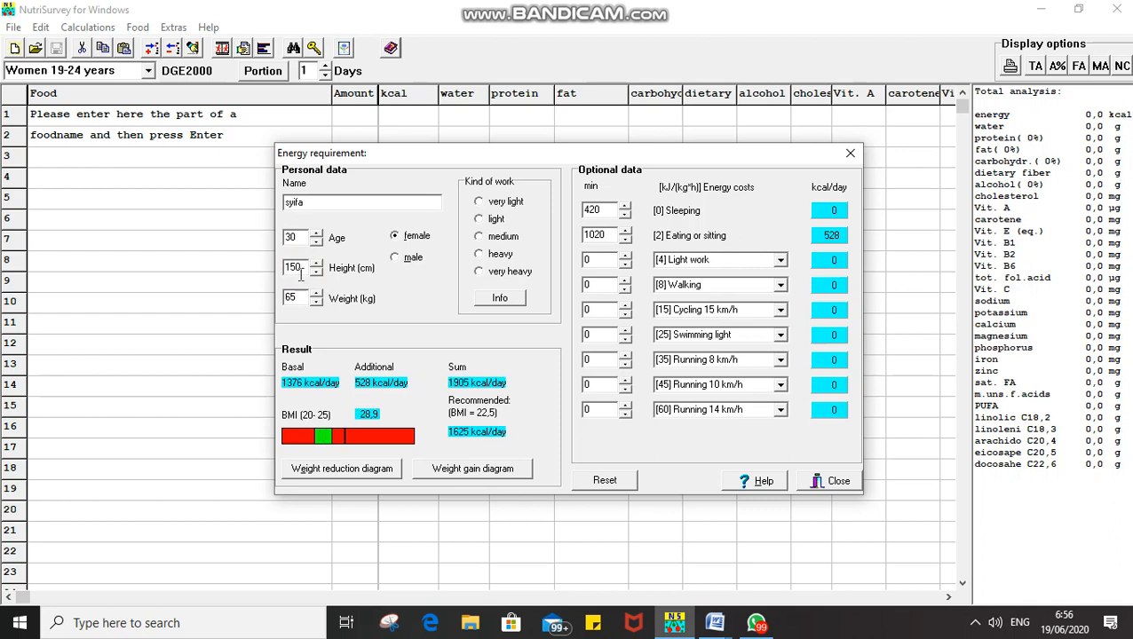
double_click(302, 299)
key("BackSpace")
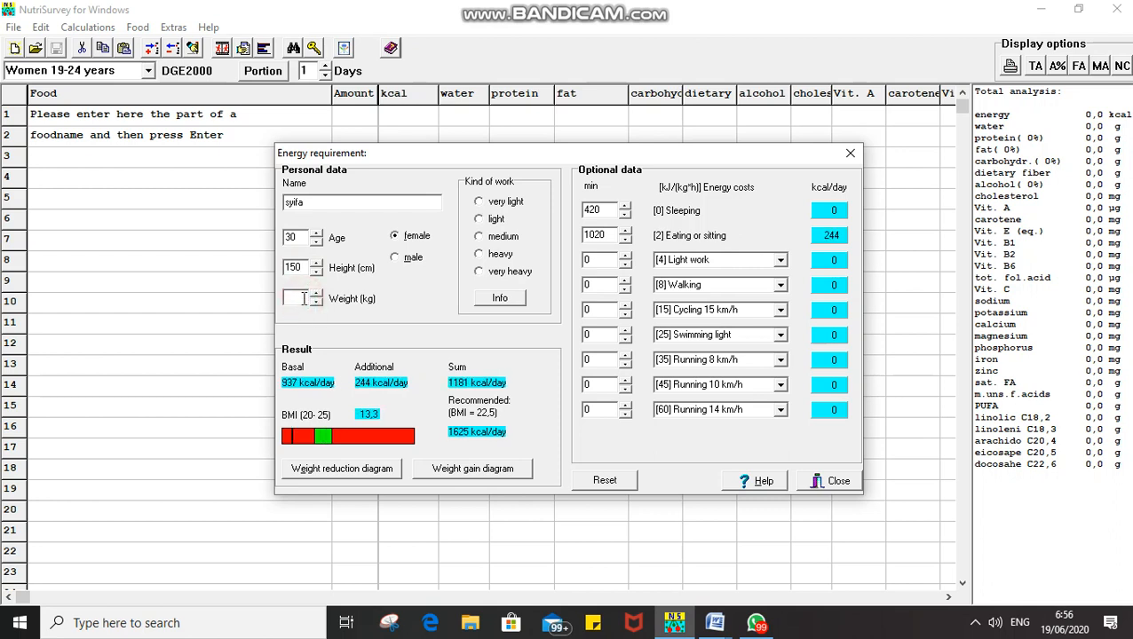
type("46")
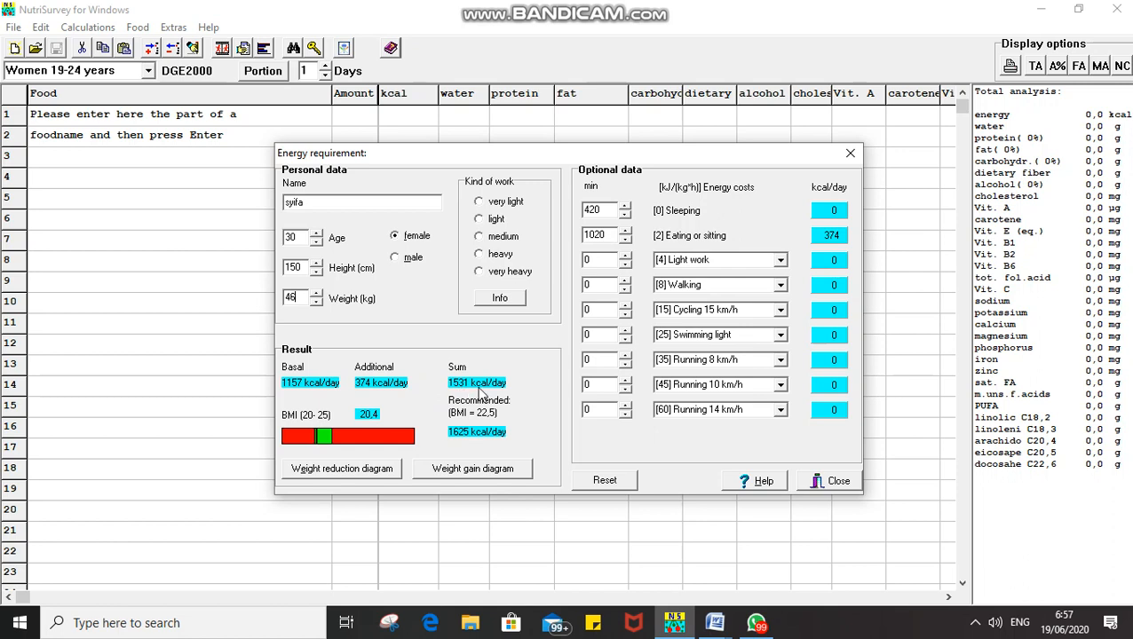
- Set the kind of work to light and eating or sitting time to 480 minutes, and close the energy requirement form
left_click(479, 220)
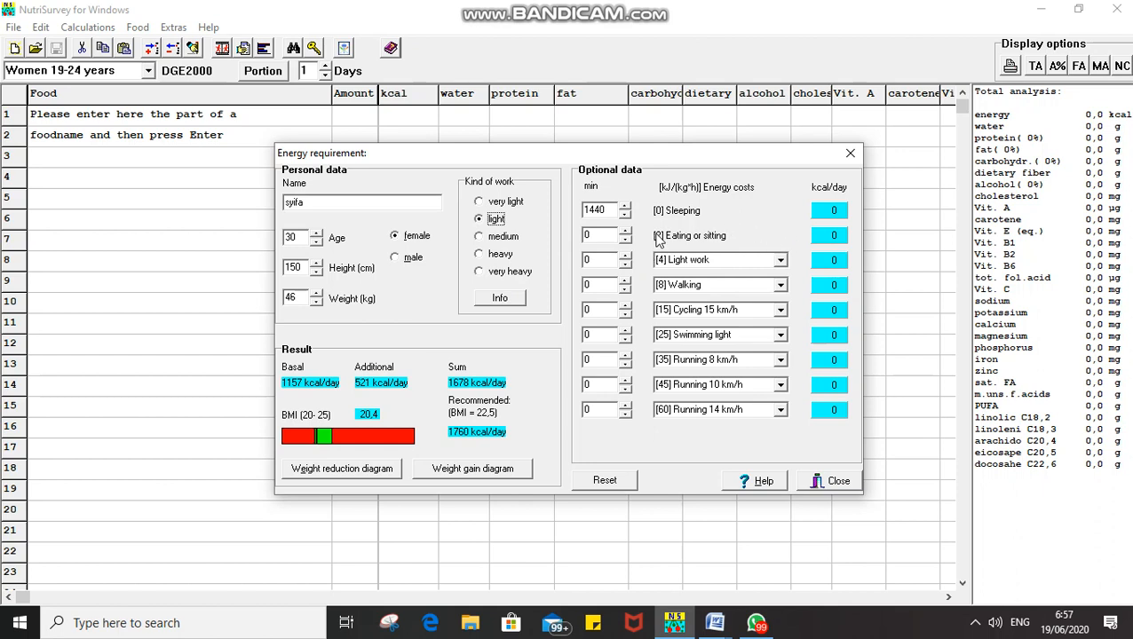
left_click(602, 235)
key("BackSpace")
type("480")
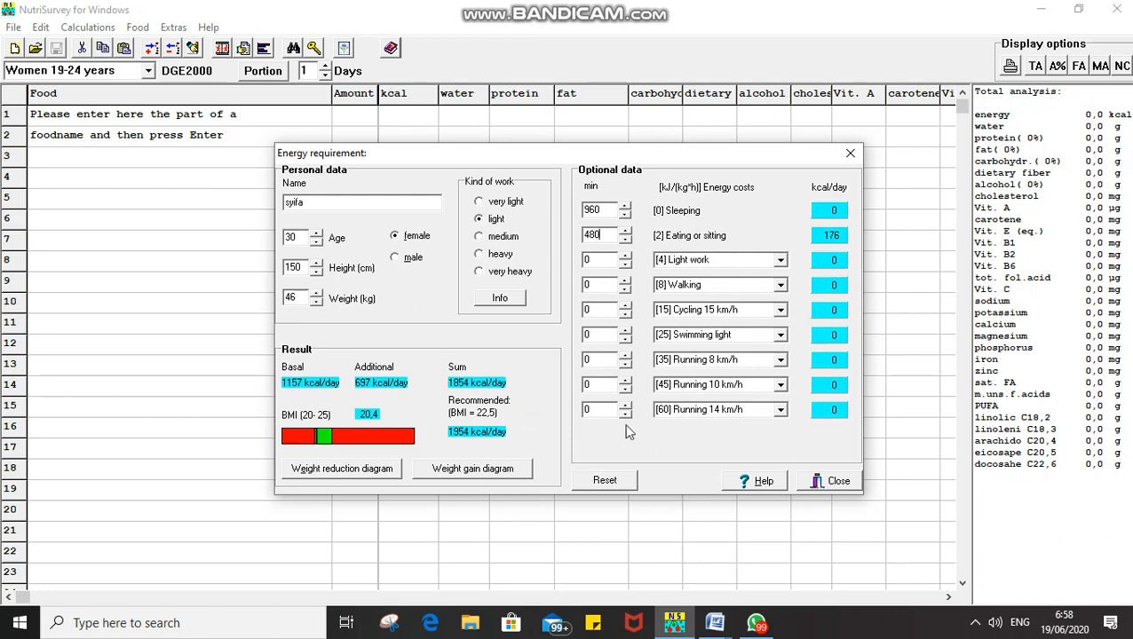
left_click(844, 480)
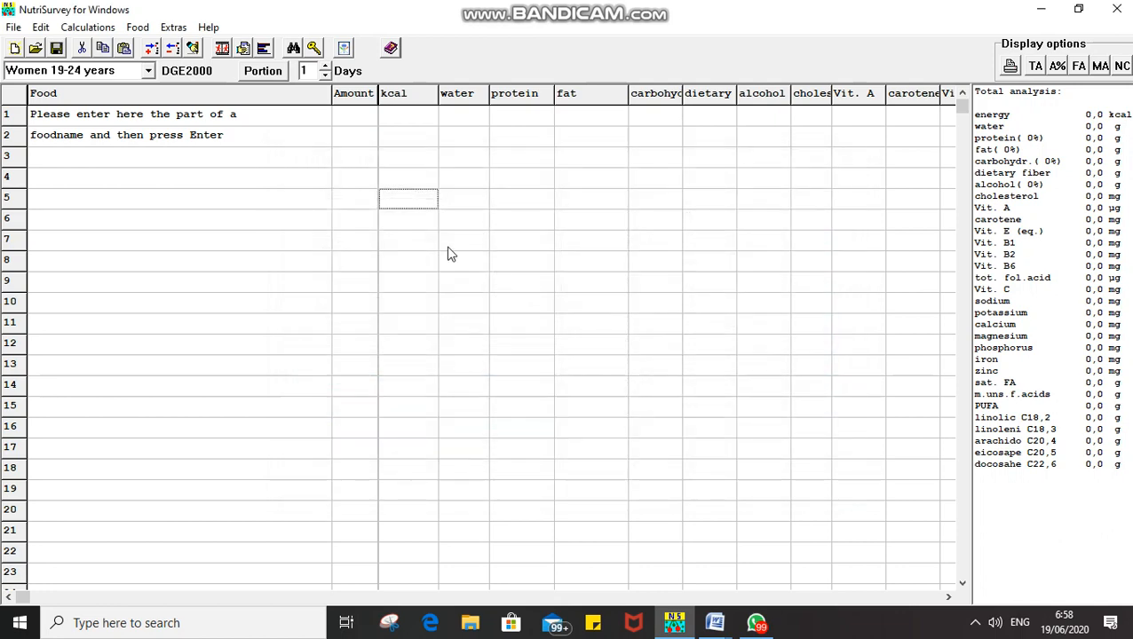
- Examine the food groups and nutrient criteria offered by the food search for nutrients, and cancel the search
left_click(82, 28)
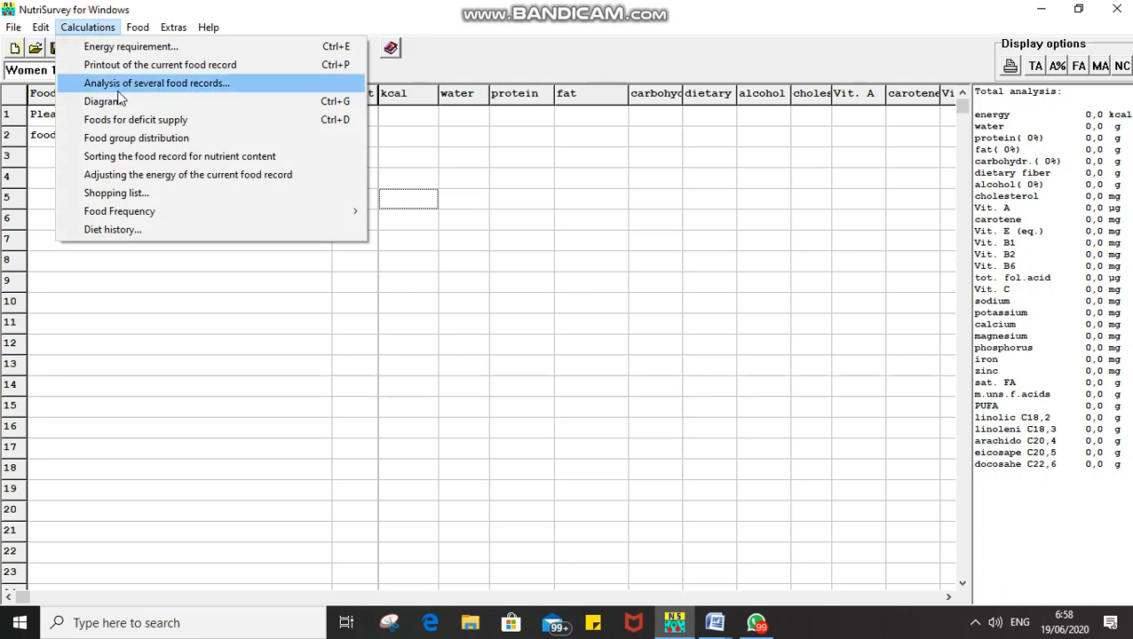
mouse_move(137, 26)
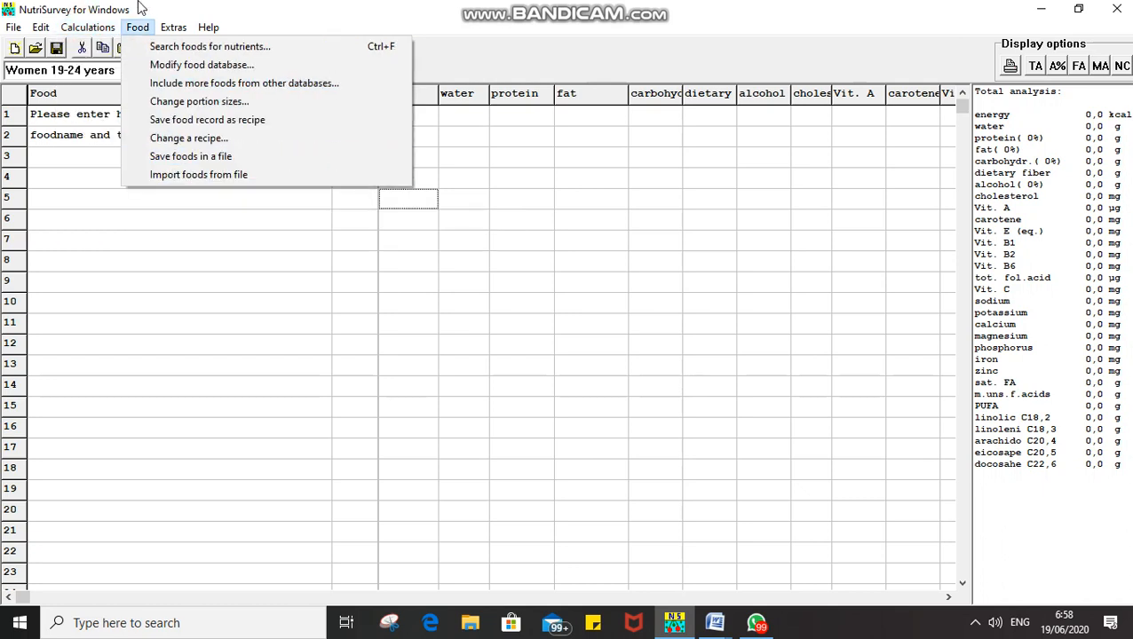
left_click(167, 48)
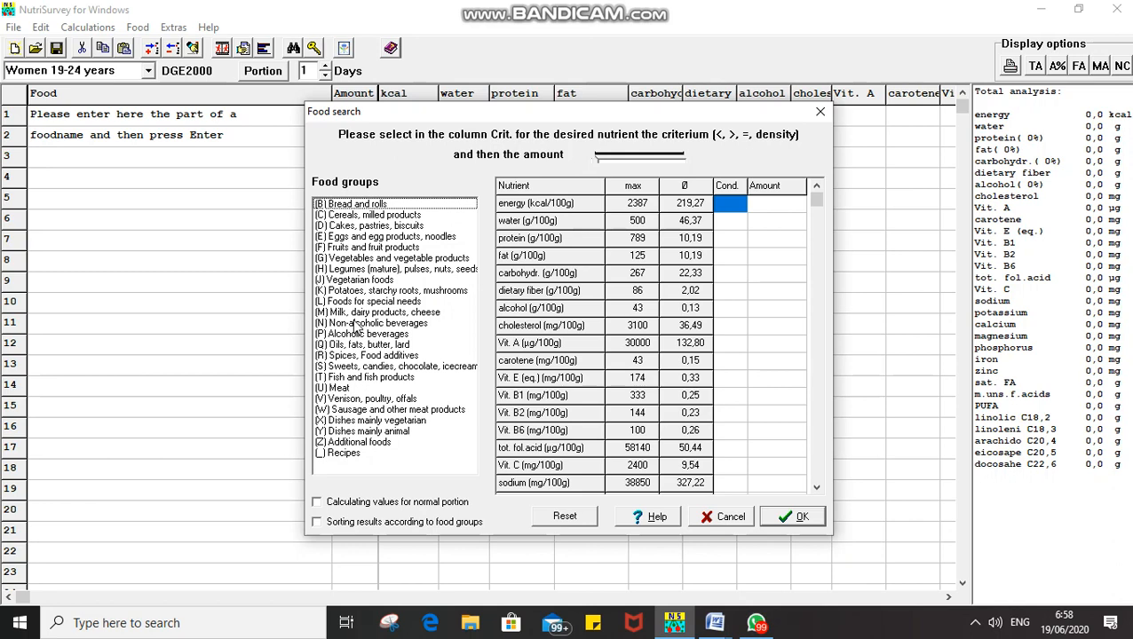
left_click(718, 521)
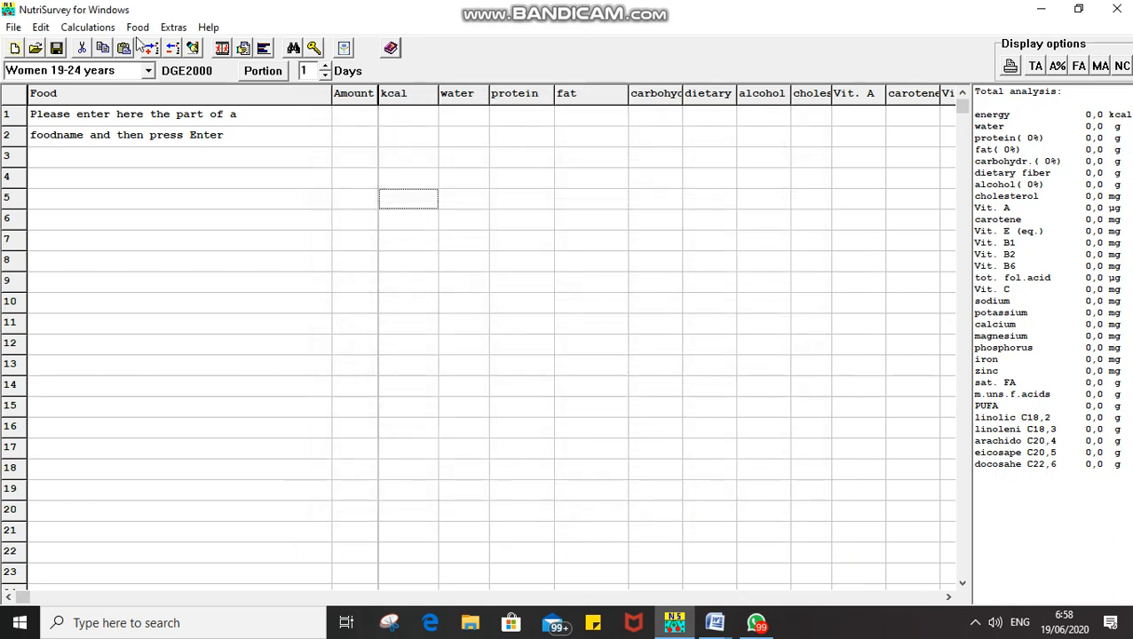
left_click(136, 29)
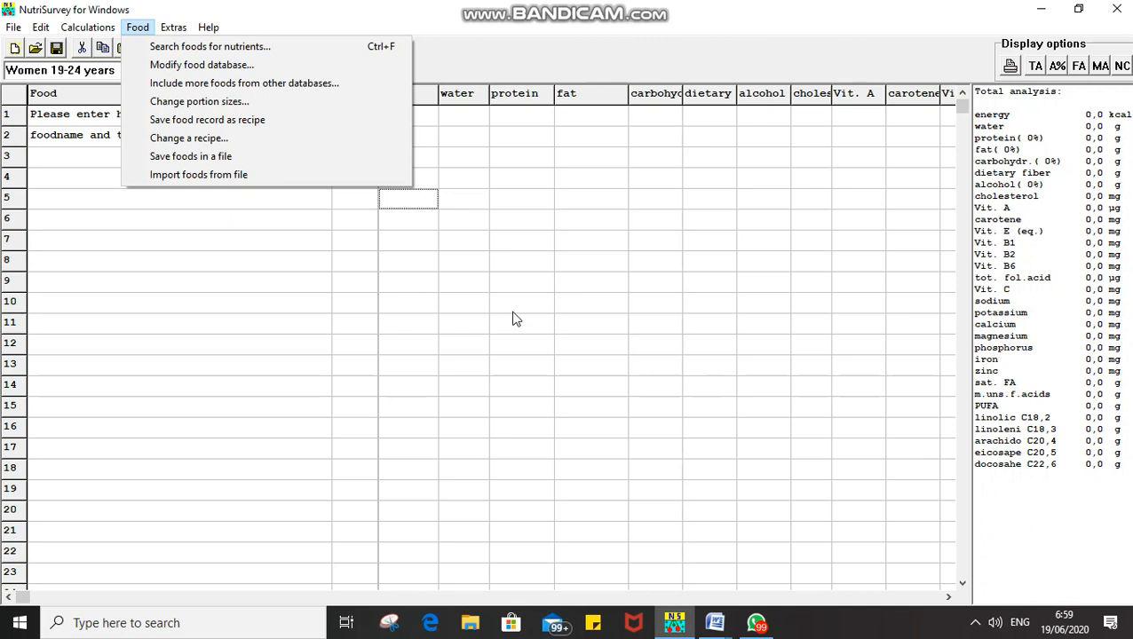
left_click(208, 26)
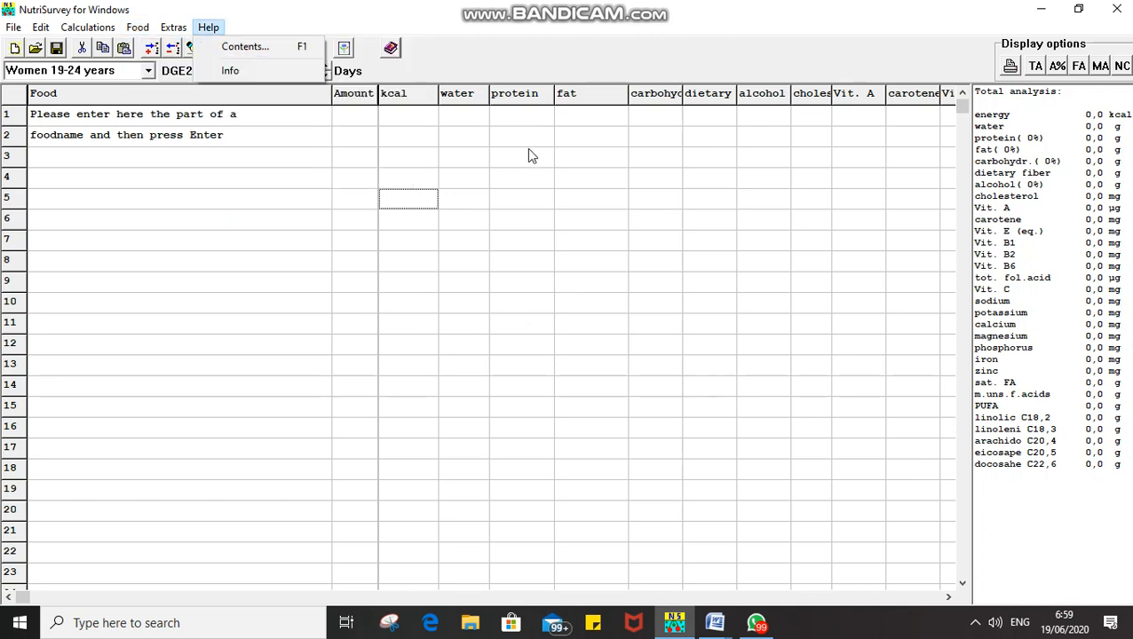
mouse_move(138, 28)
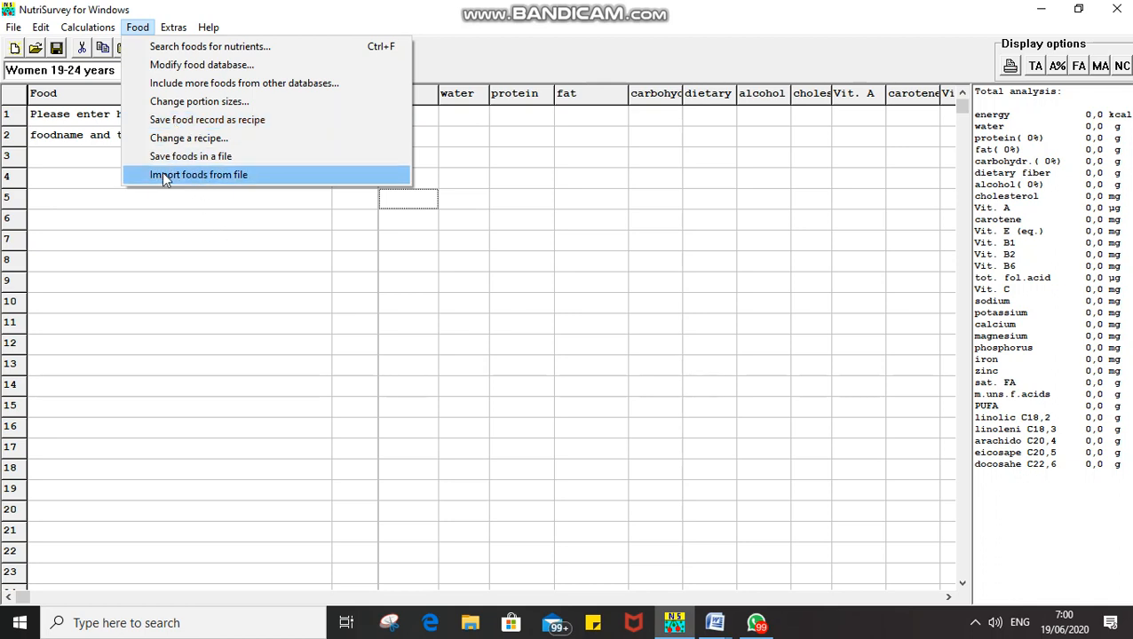
left_click(151, 227)
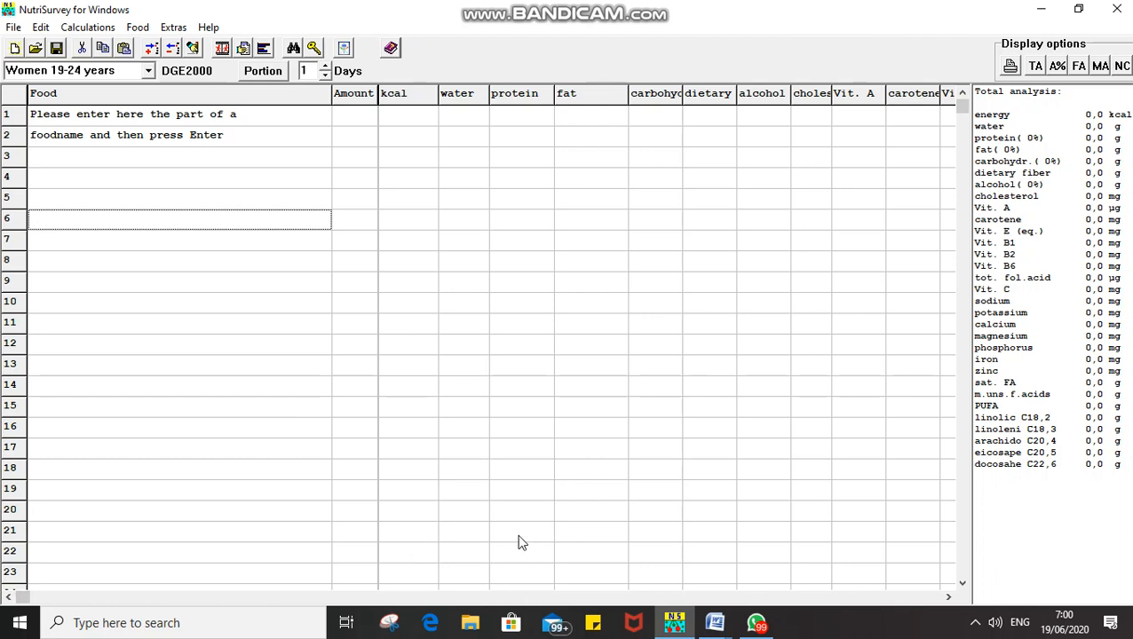
- Switch to the Word document "tugas mandat" and enlarge it to 120% to show the plate photo
left_click(710, 628)
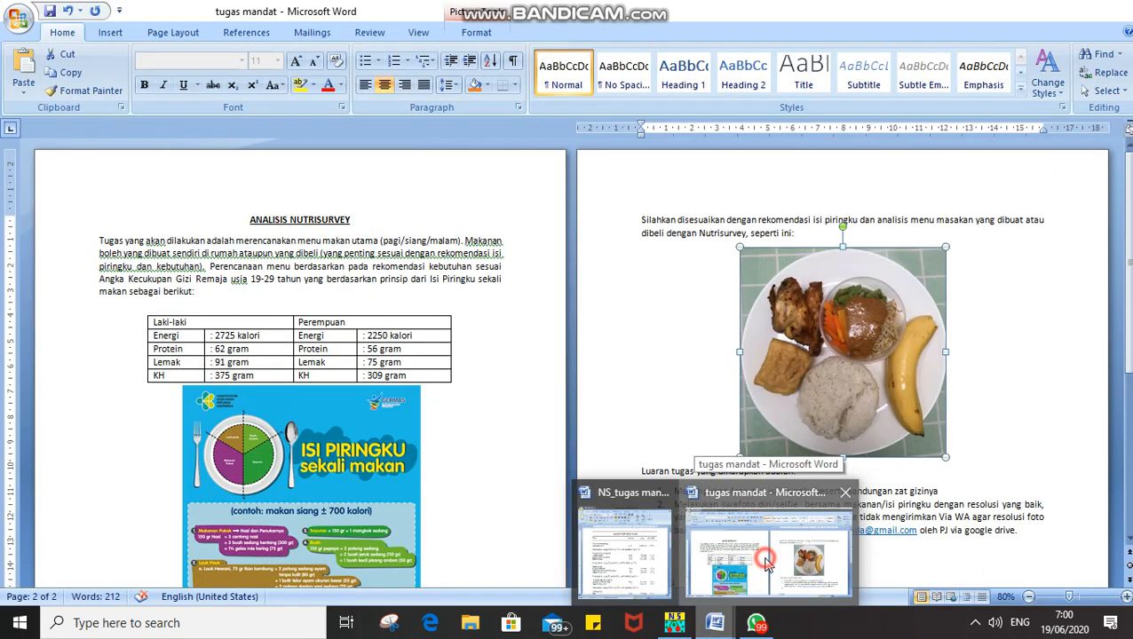
left_click(764, 558)
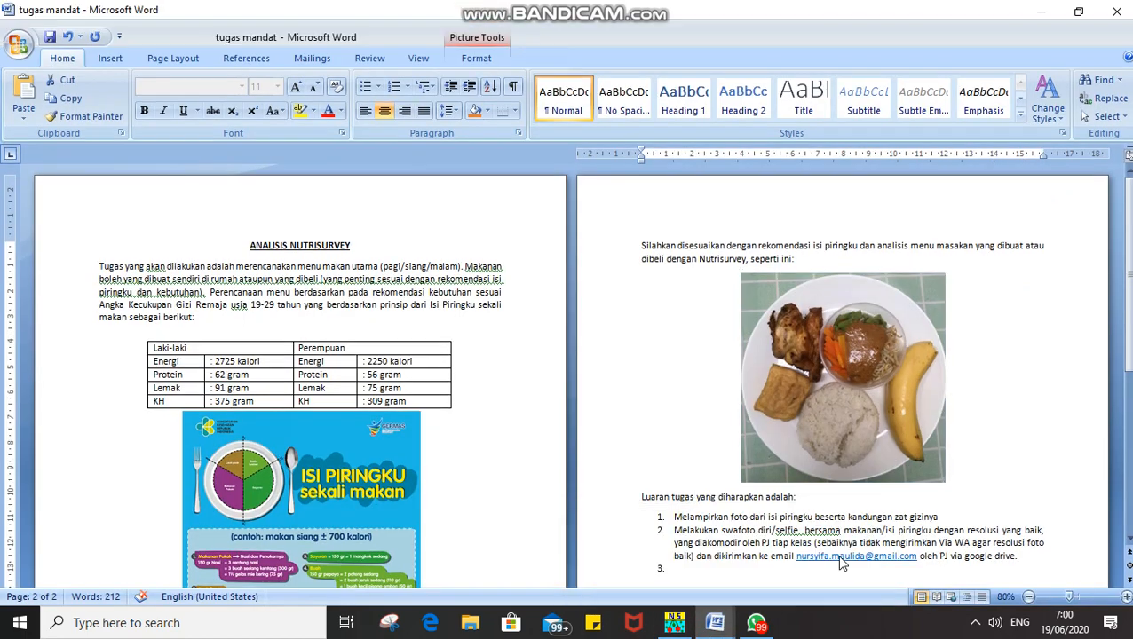
left_click(1126, 598)
left_click(1126, 598)
left_click(1126, 598)
left_click(1126, 598)
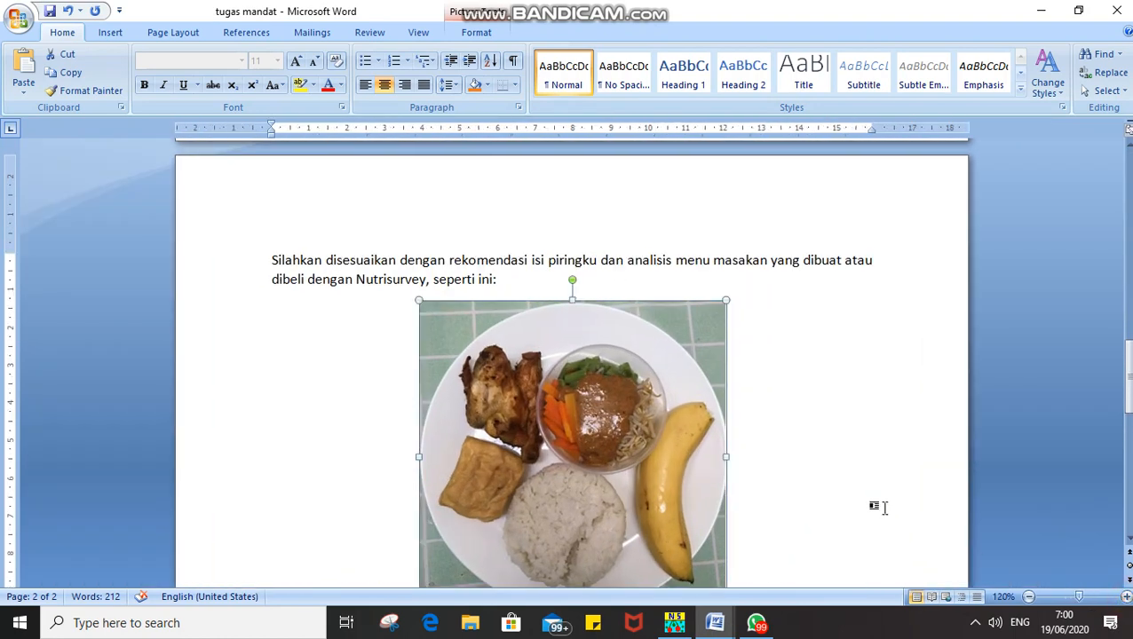
scroll(883, 507, "down", 3)
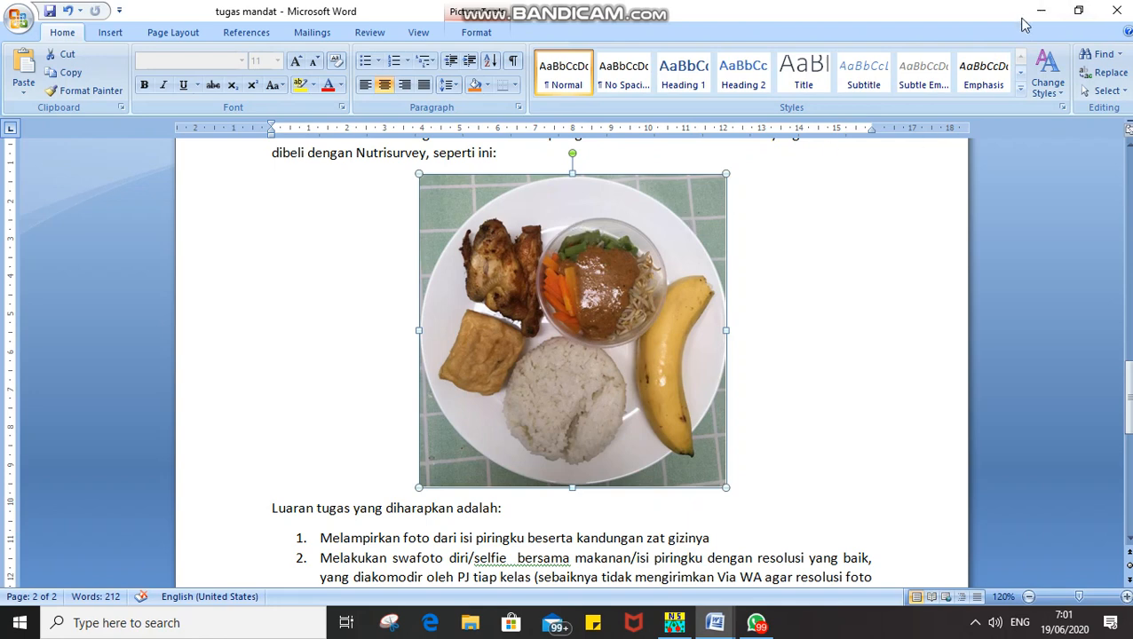
- Restore the Word and NutriSurvey windows to smaller sizes and place NutriSurvey beside the plate photo
left_click(1068, 12)
left_click(850, 22)
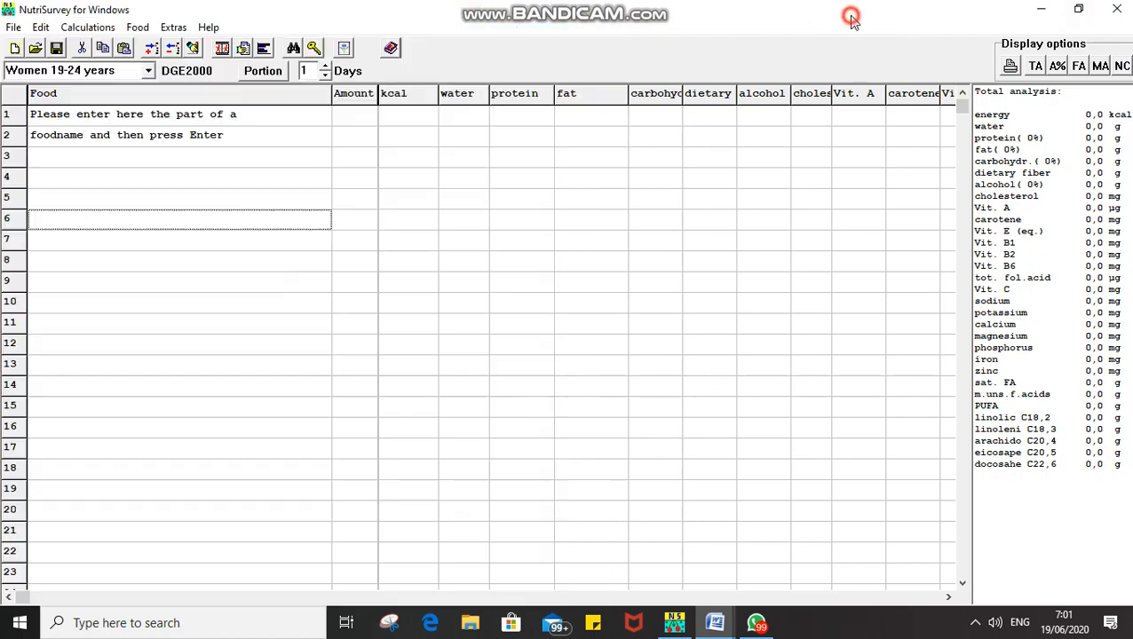
left_click(1083, 9)
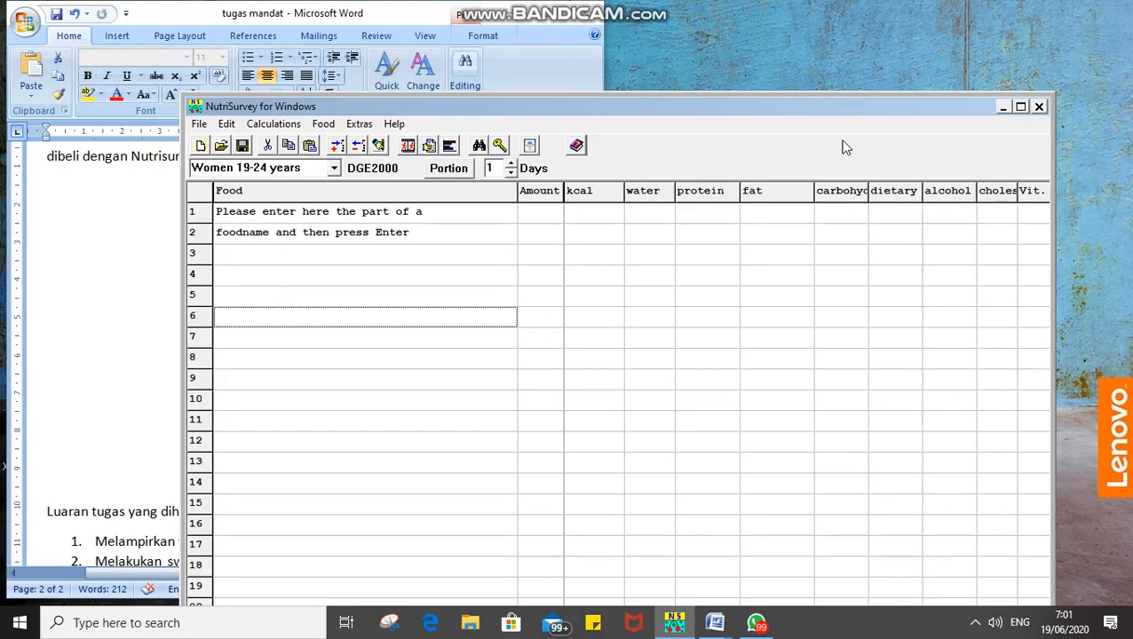
left_click_drag(748, 109, 1041, 7)
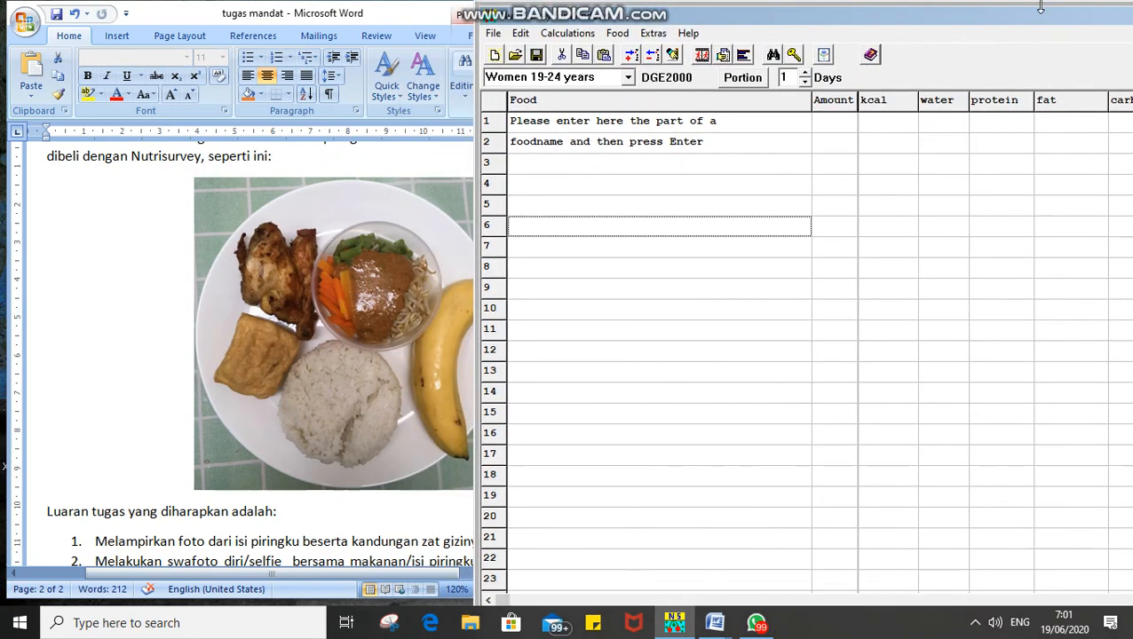
- Enter "Nasi putih 1 porsi/2 centong" in the first row of the food record
left_click(611, 126)
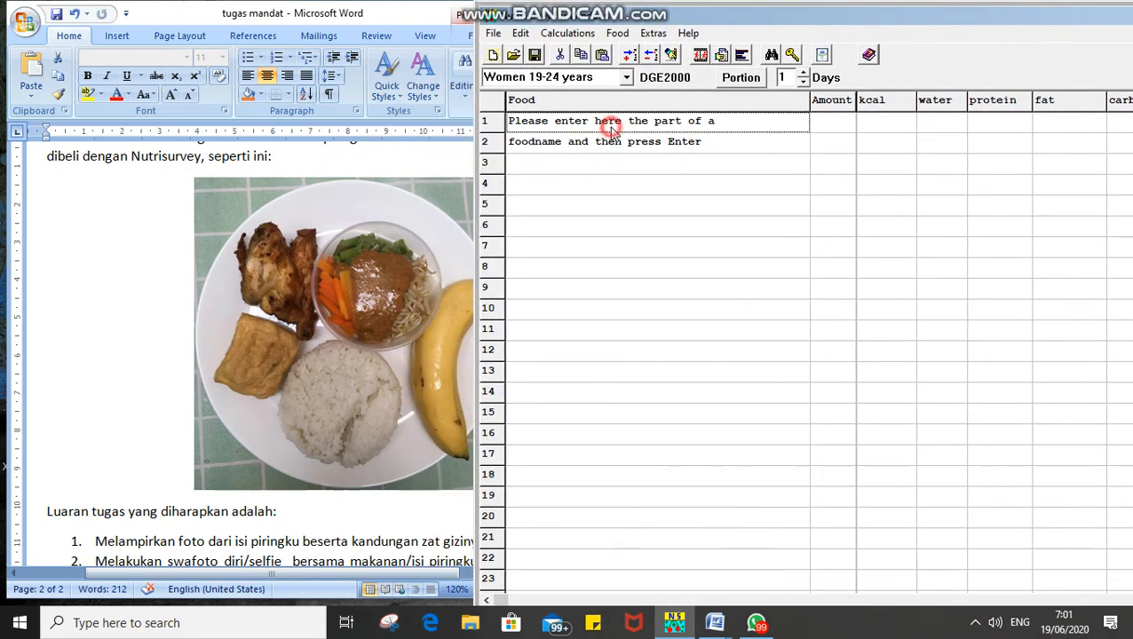
type("\\")
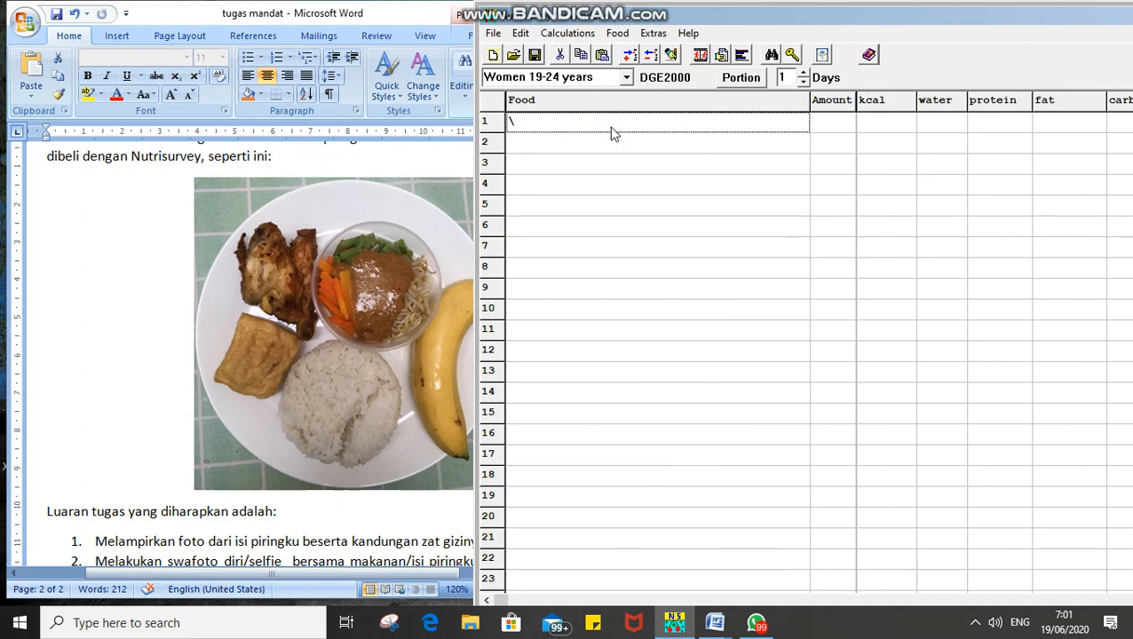
key("BackSpace")
type("Nasi pit")
key("BackSpace")
type("utih 1 porsi/2 centong")
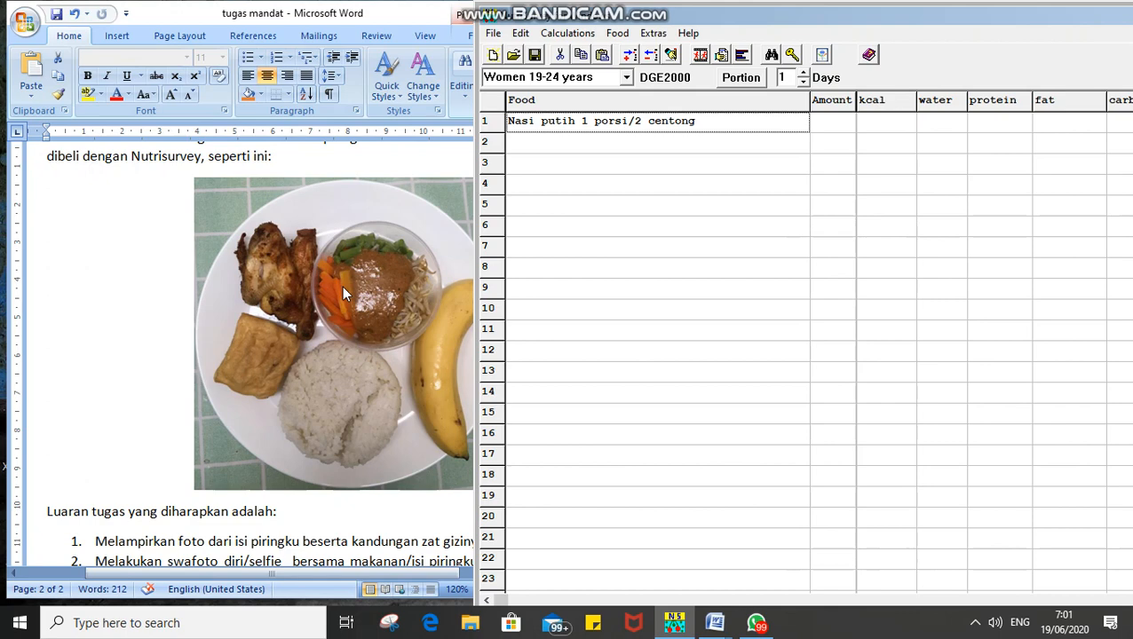
- Search the food list for "nasi" from the second row and look through the white rice entries
key("Return")
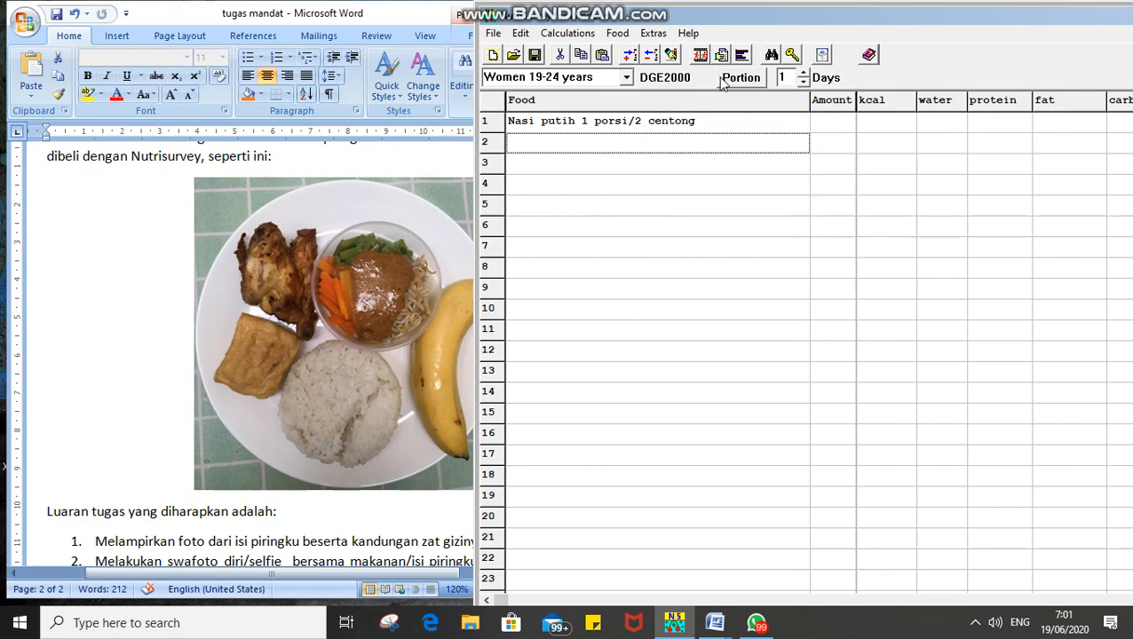
type("nasi")
key("Return")
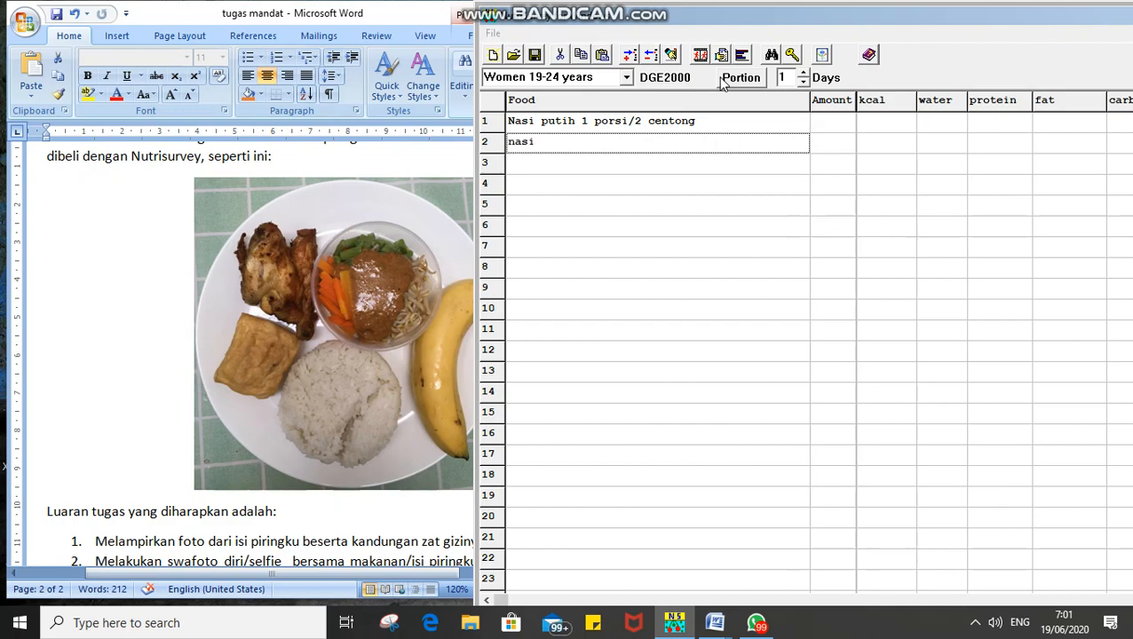
key("Down")
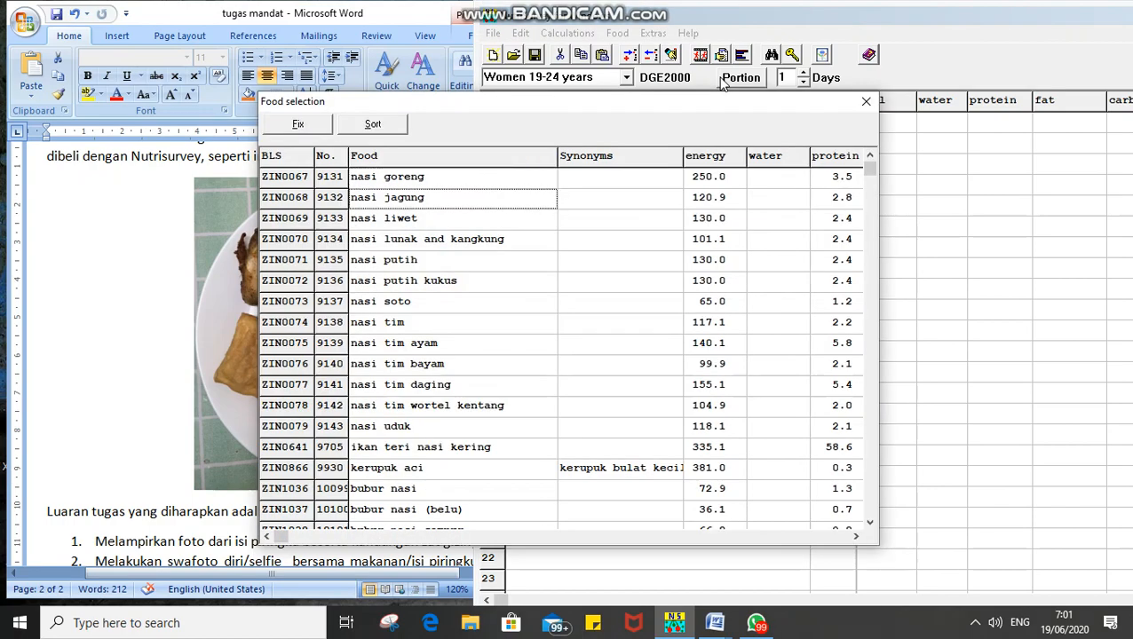
key("Down")
key("Down")
key("Down")
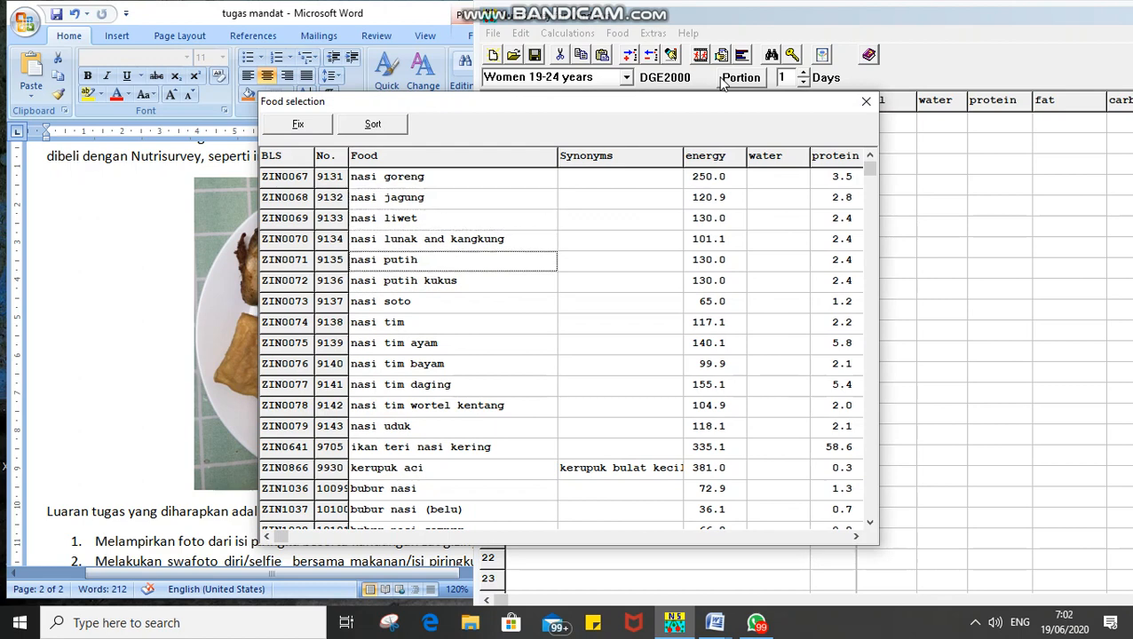
key("Down")
key("Right")
key("Right")
key("Up")
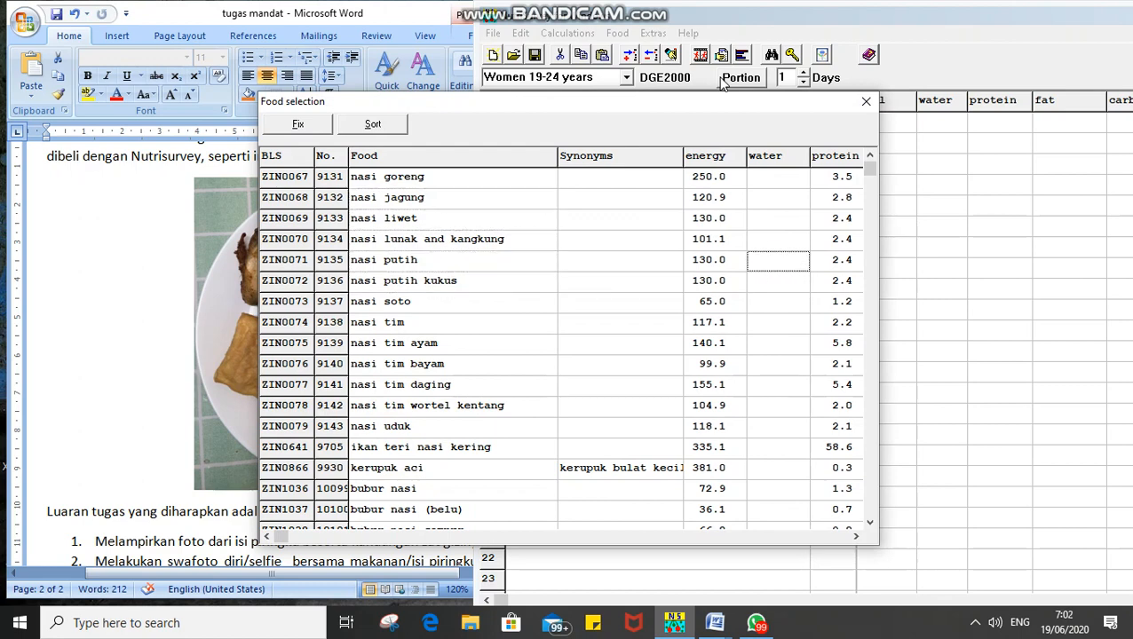
key("Left")
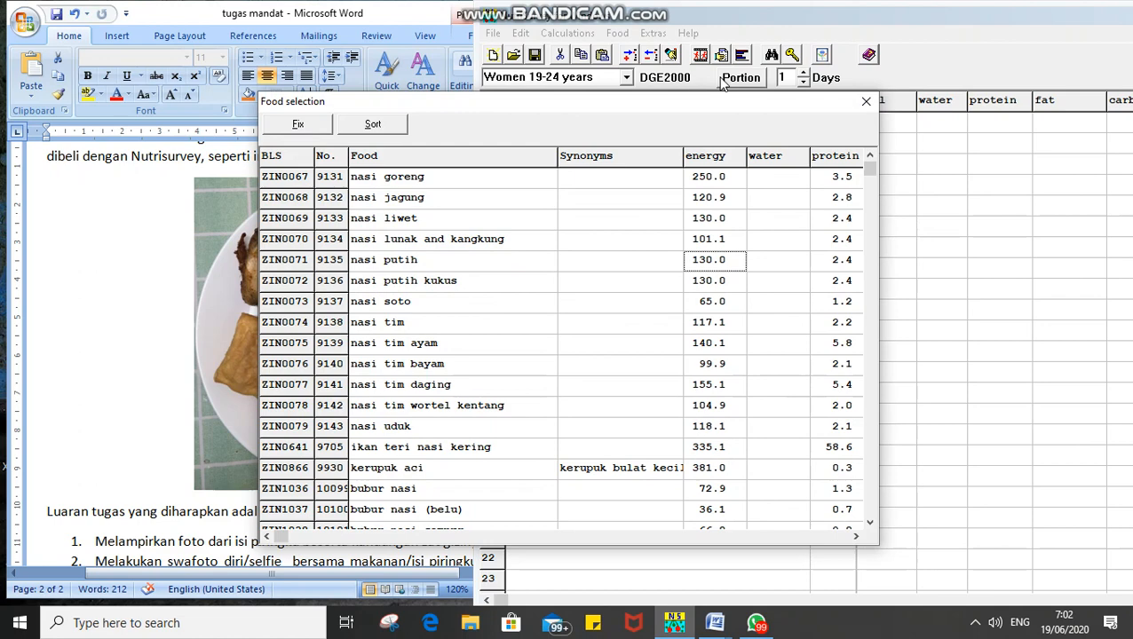
key("Left")
key("Left")
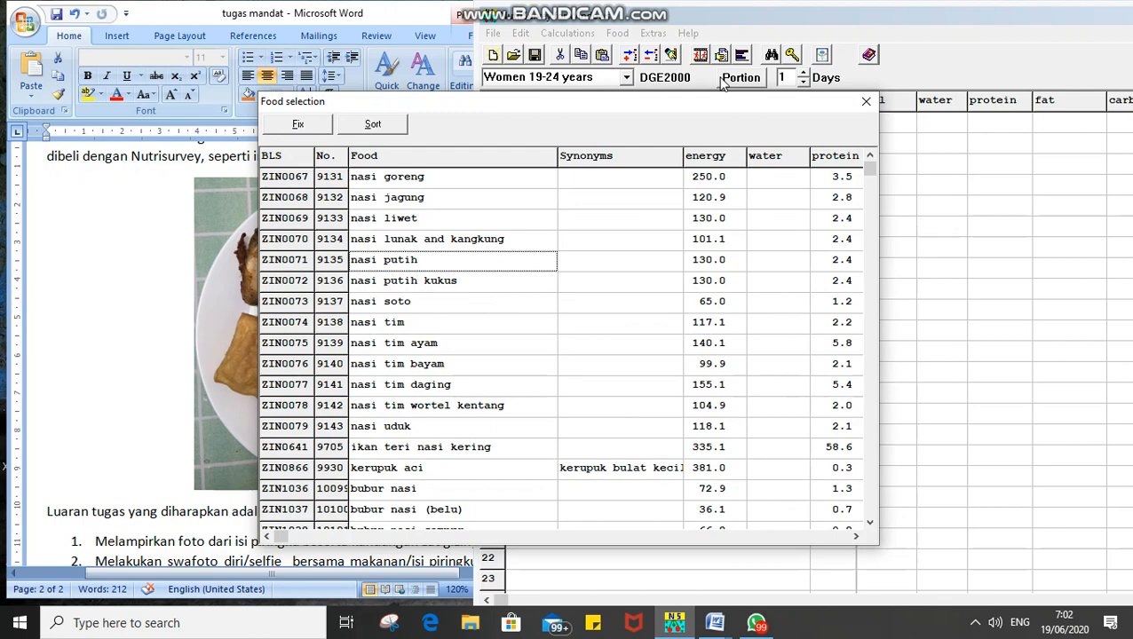
- Check the plate photo, and record nasi putih kukus in the second row with an amount of 150
left_click(189, 289)
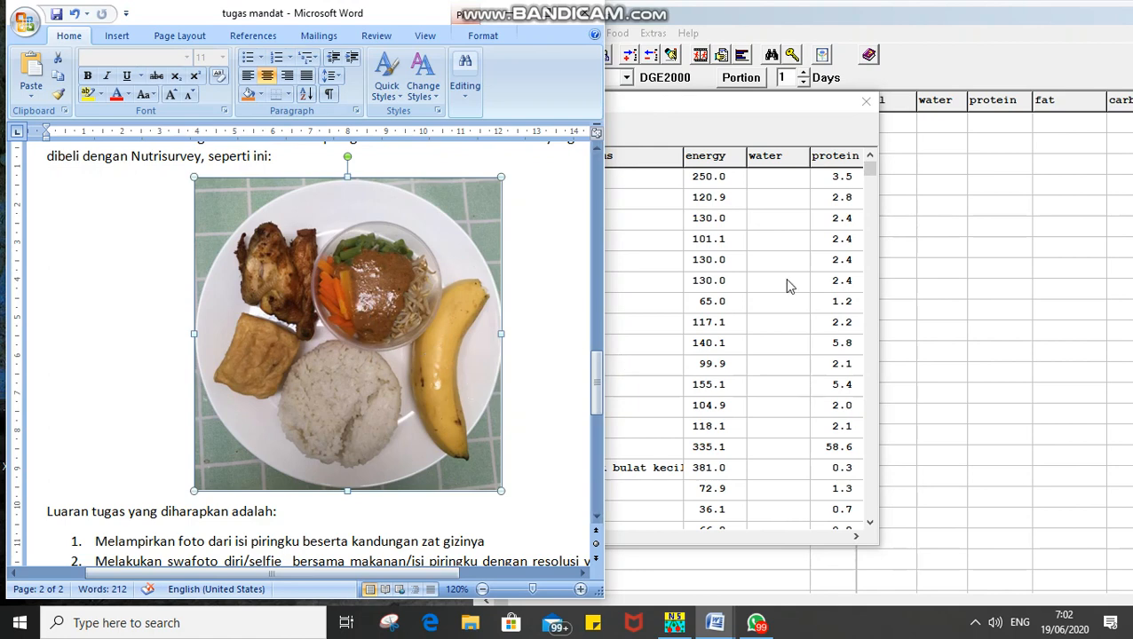
left_click(984, 211)
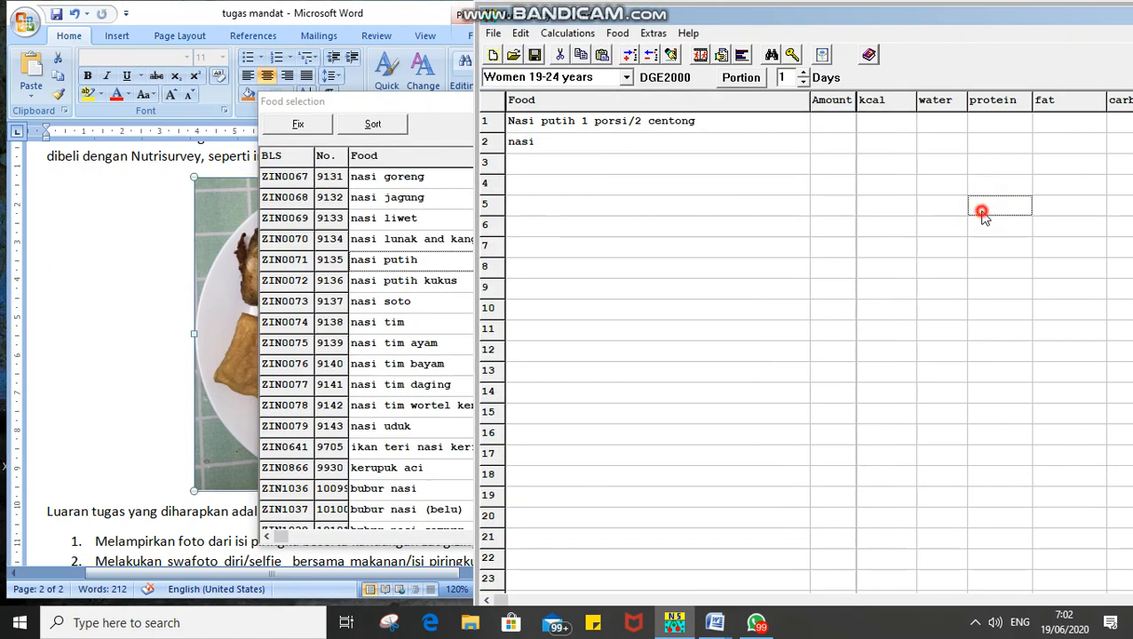
left_click(561, 149)
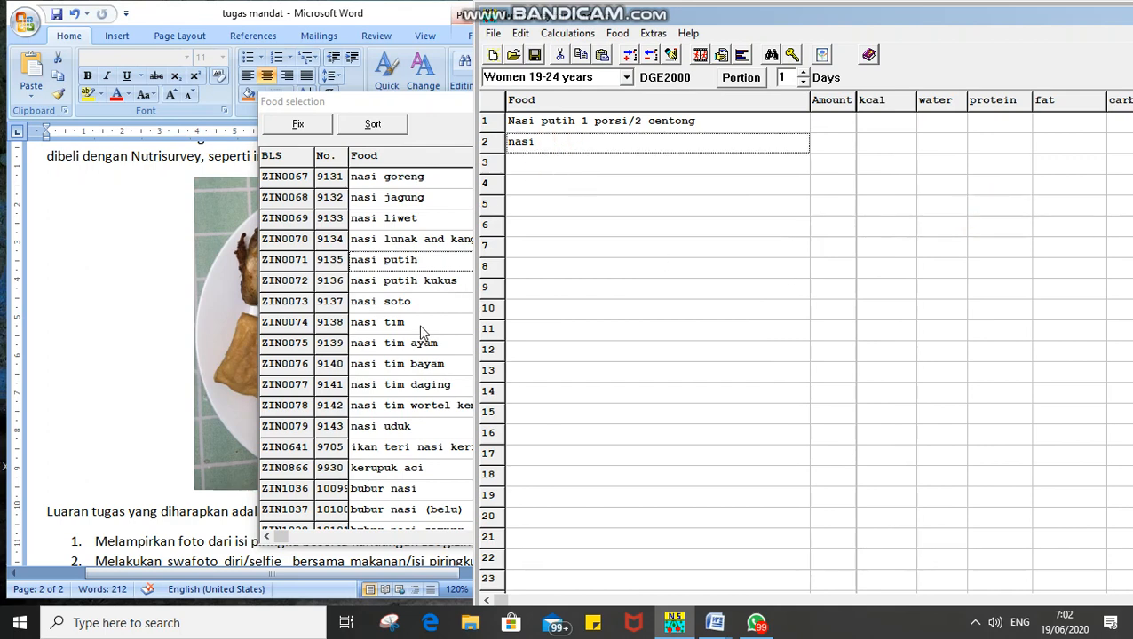
left_click(415, 282)
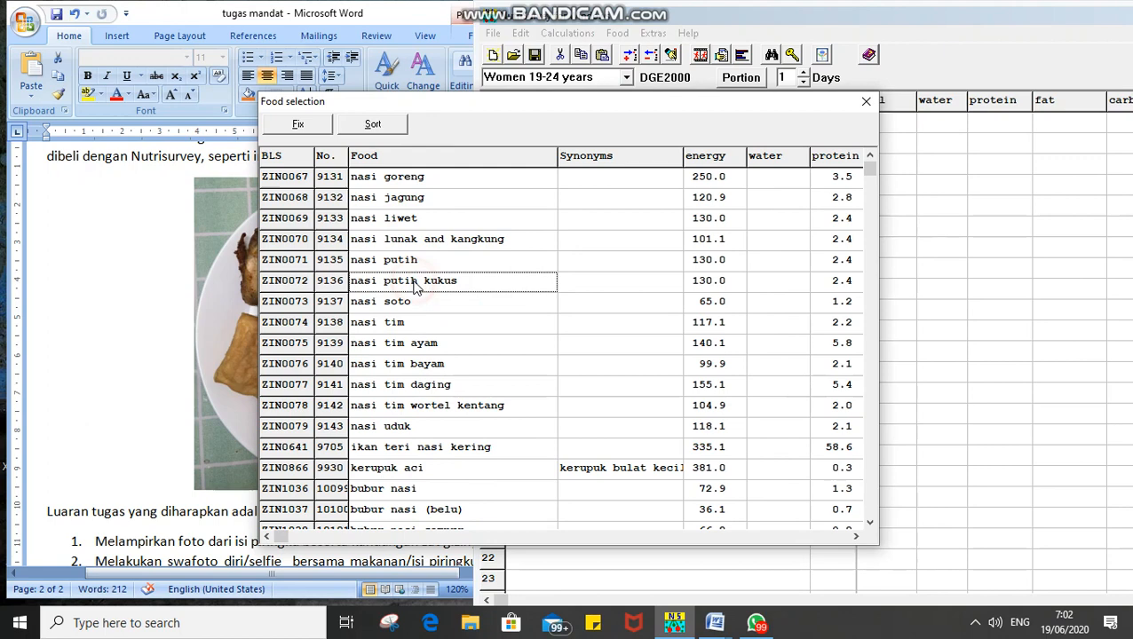
double_click(413, 282)
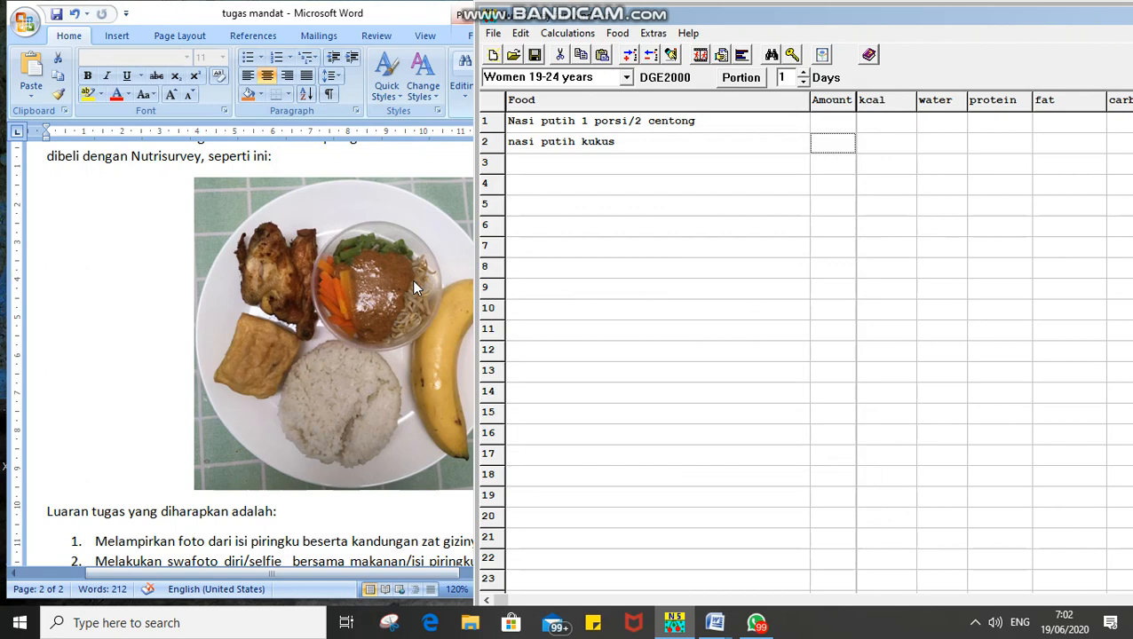
type("150")
key("Down")
key("Left")
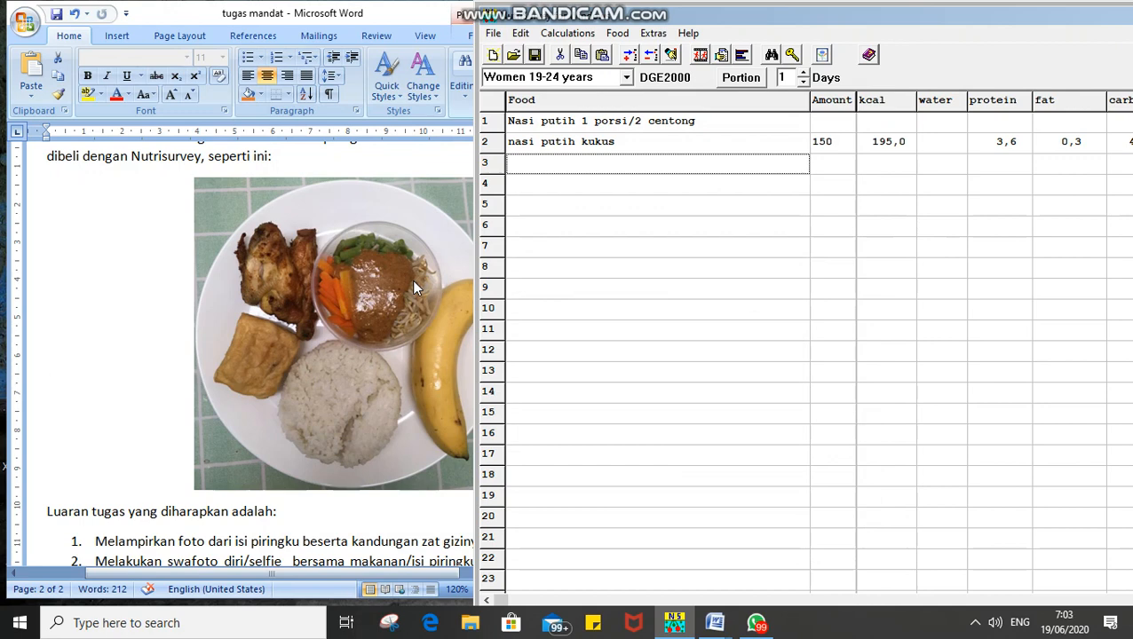
- Enter the dish heading "Ayam goreng sayap 1 porsi" in the third row
type("Ayam goreng sayap 1")
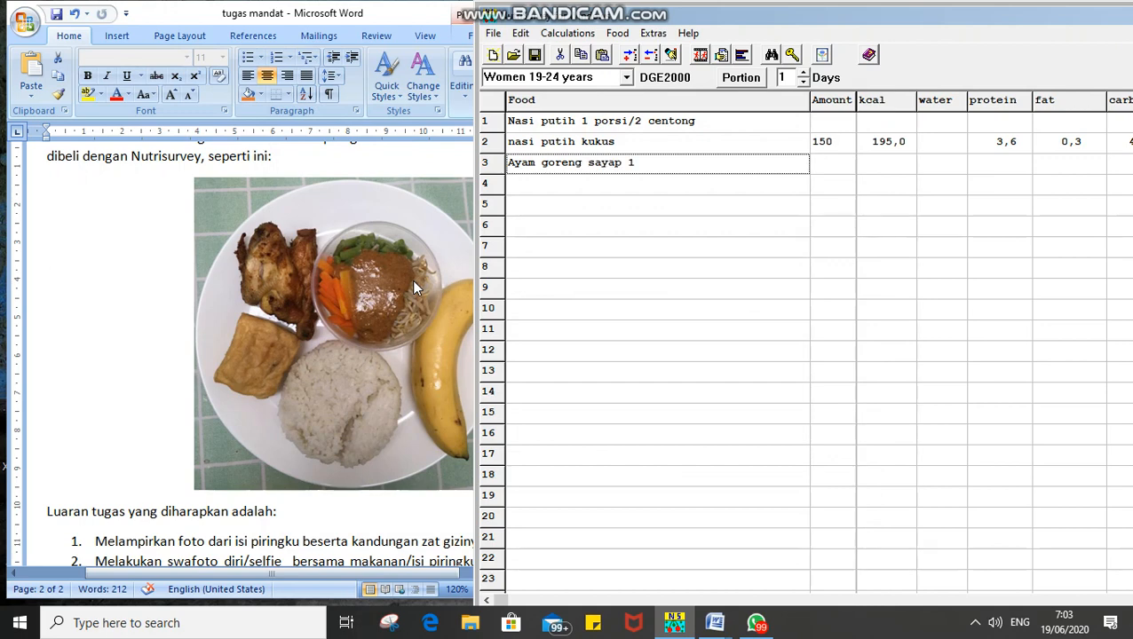
type(" porsi")
key("Return")
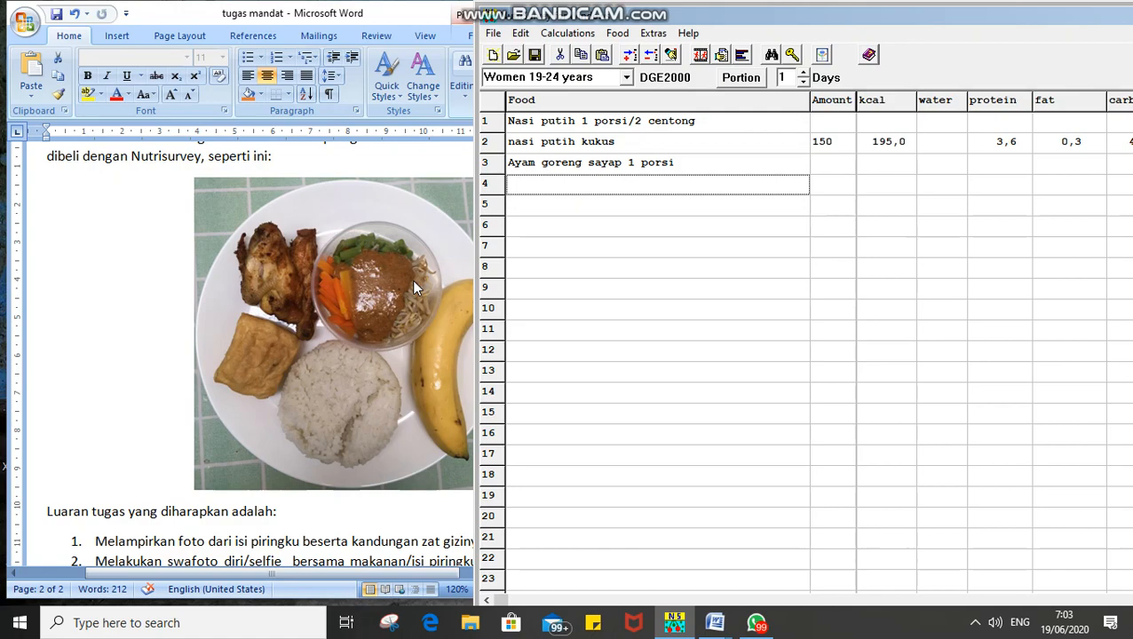
- Search the food list for "ayam goreng" from the fourth row and close the results without choosing an entry
type("ayam goreng")
key("Return")
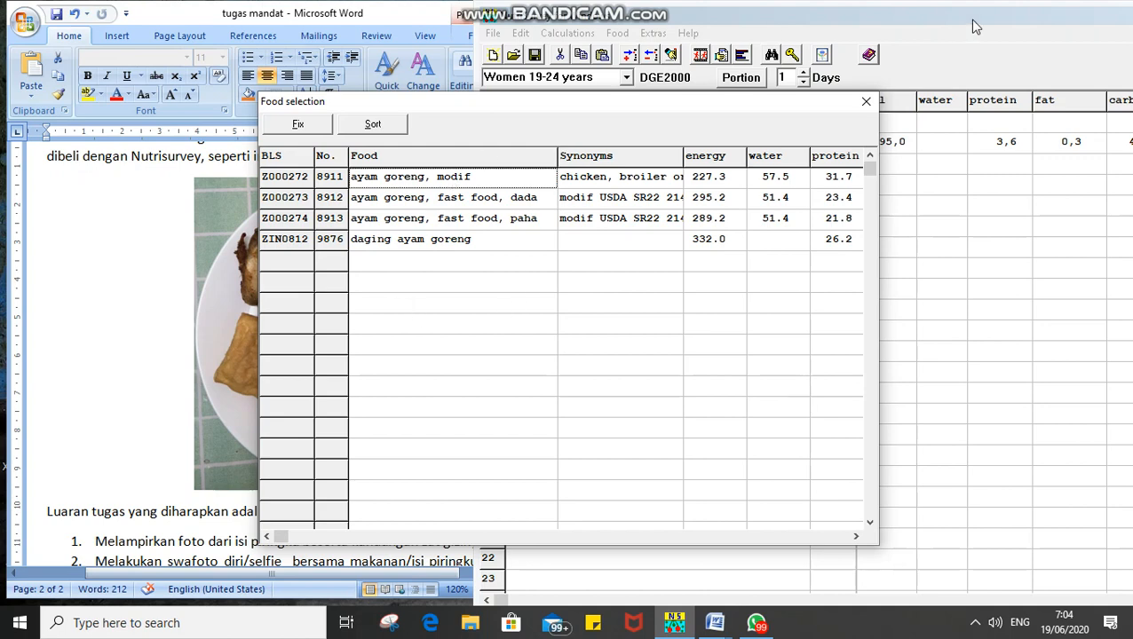
left_click(864, 102)
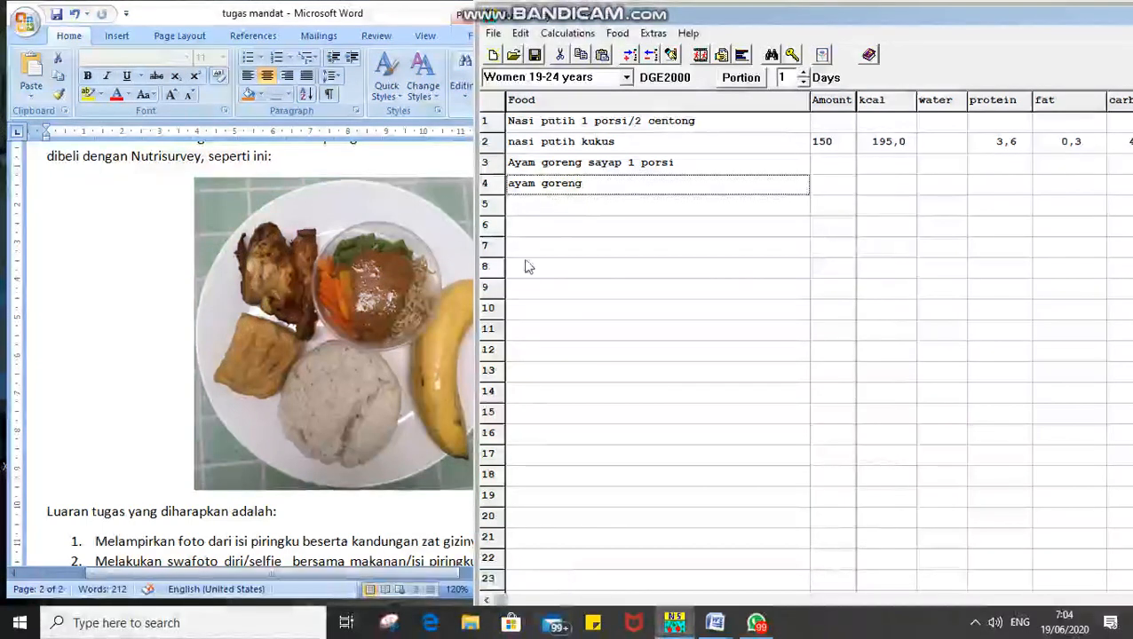
left_click(570, 204)
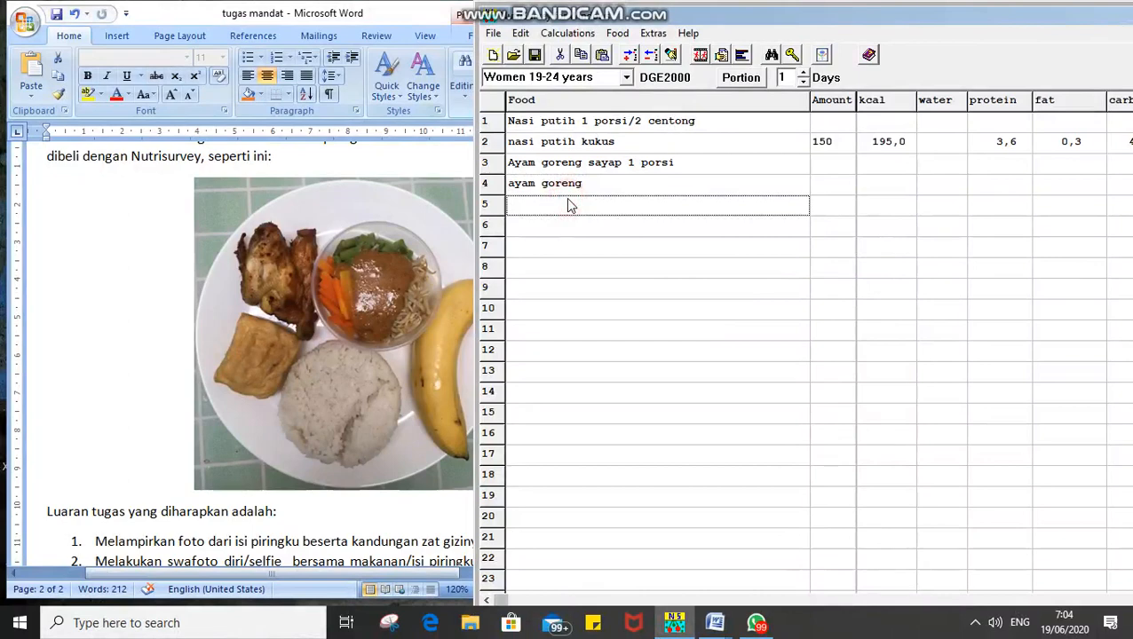
key("Up")
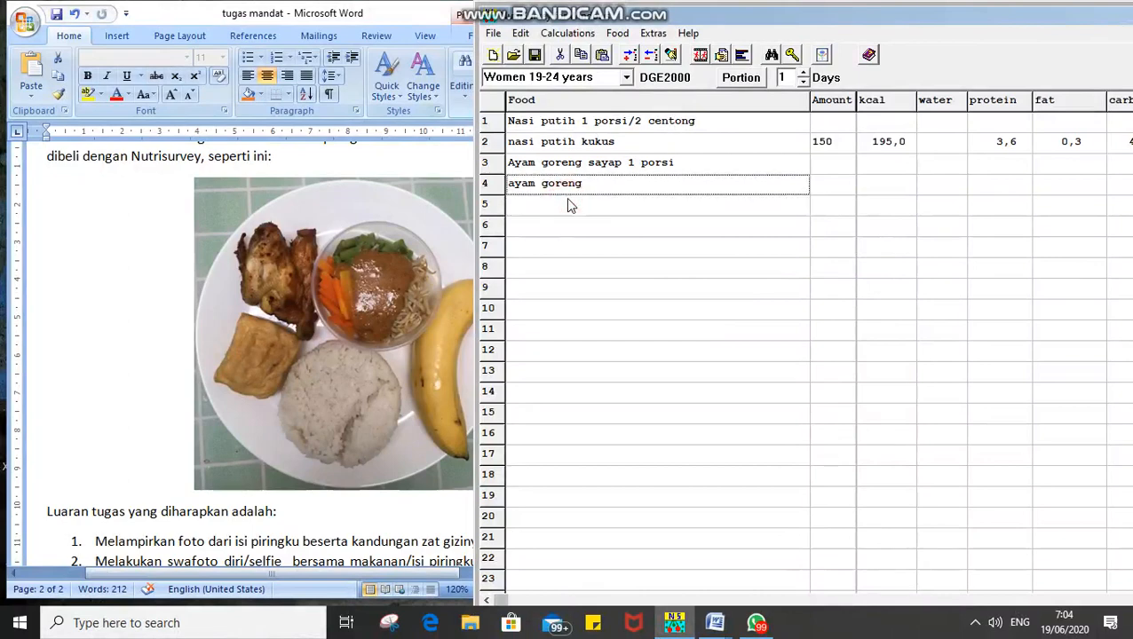
- Replace the fourth row's text with a chicken meat search and choose daging ayam bagian sayap
key("BackSpace")
key("BackSpace")
key("BackSpace")
key("BackSpace")
key("BackSpace")
key("BackSpace")
key("BackSpace")
key("BackSpace")
key("BackSpace")
key("BackSpace")
type("dag")
key("Return")
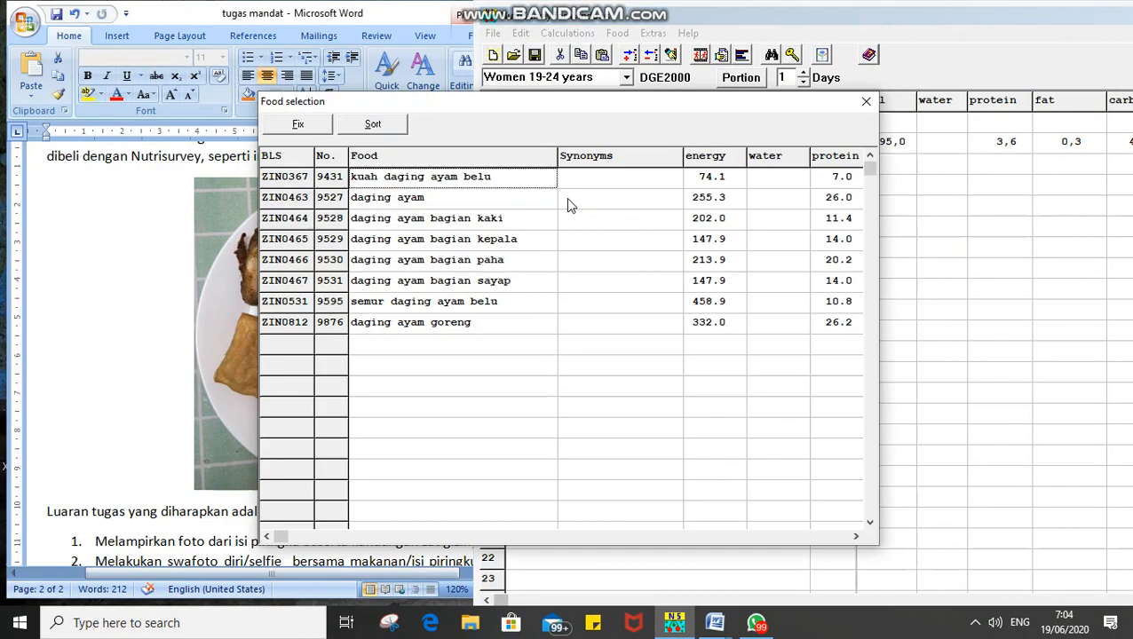
key("Down")
key("Down")
key("Down")
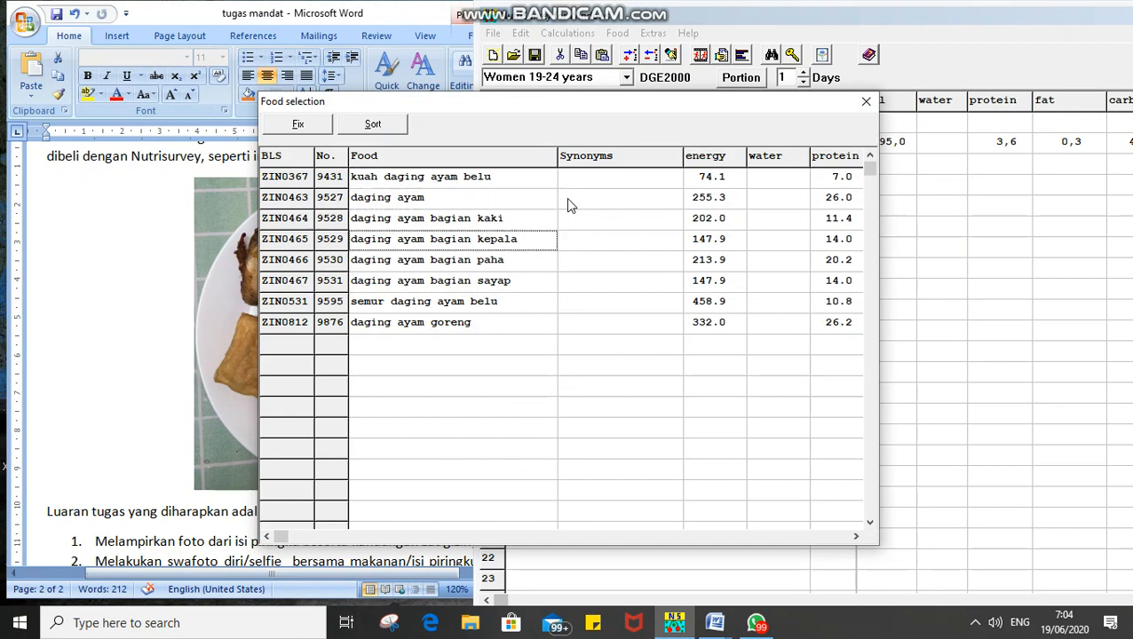
key("Down")
key("Down")
key("Down")
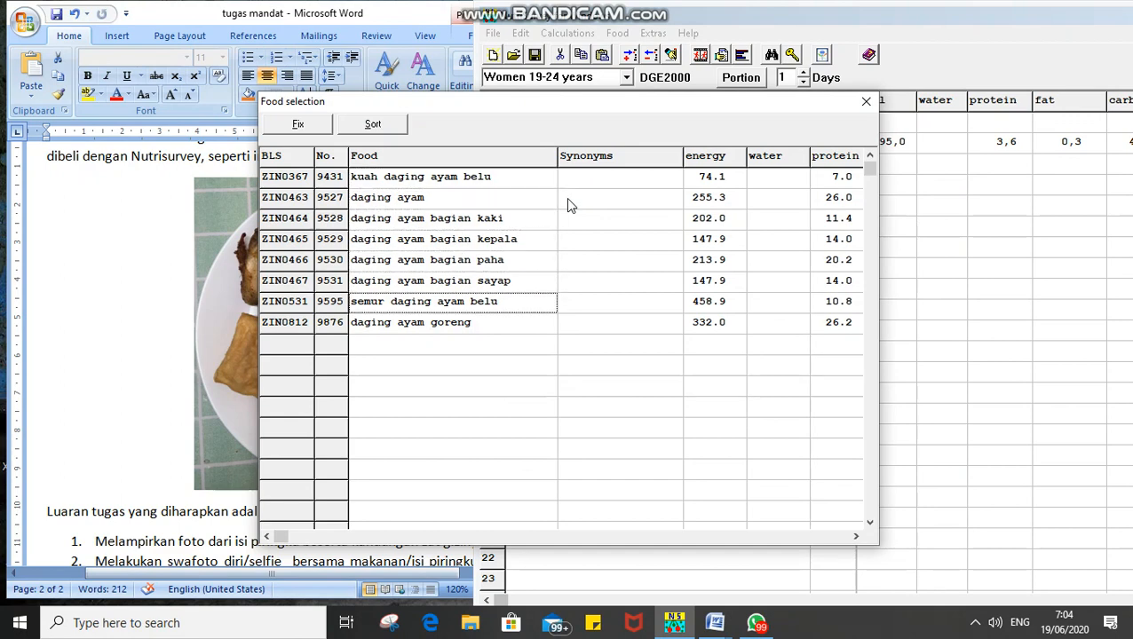
key("Up")
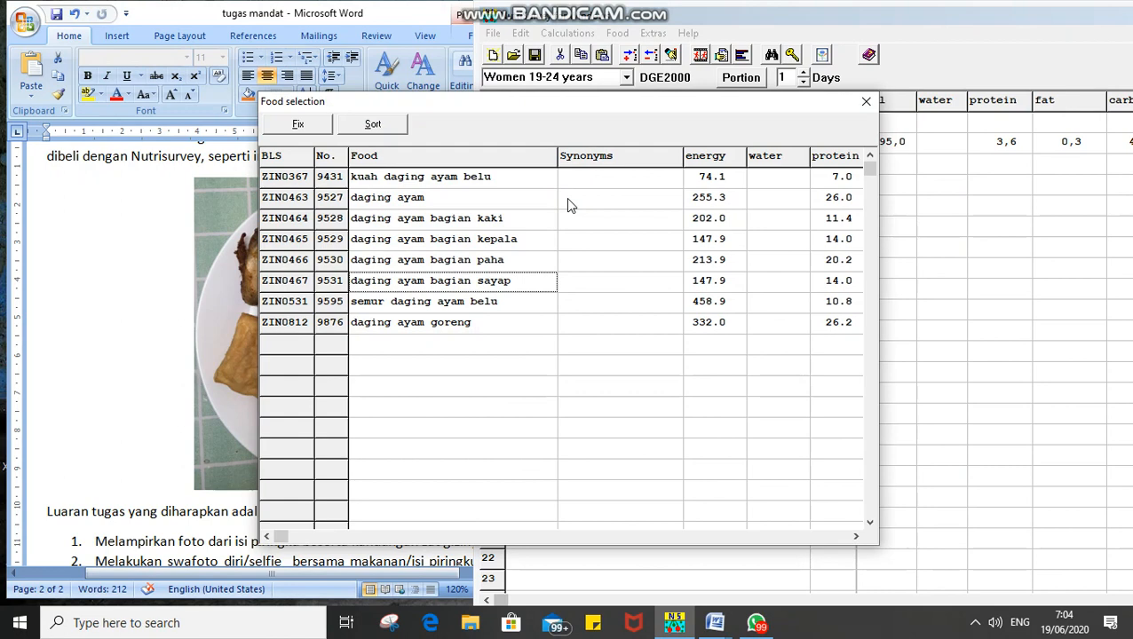
key("Return")
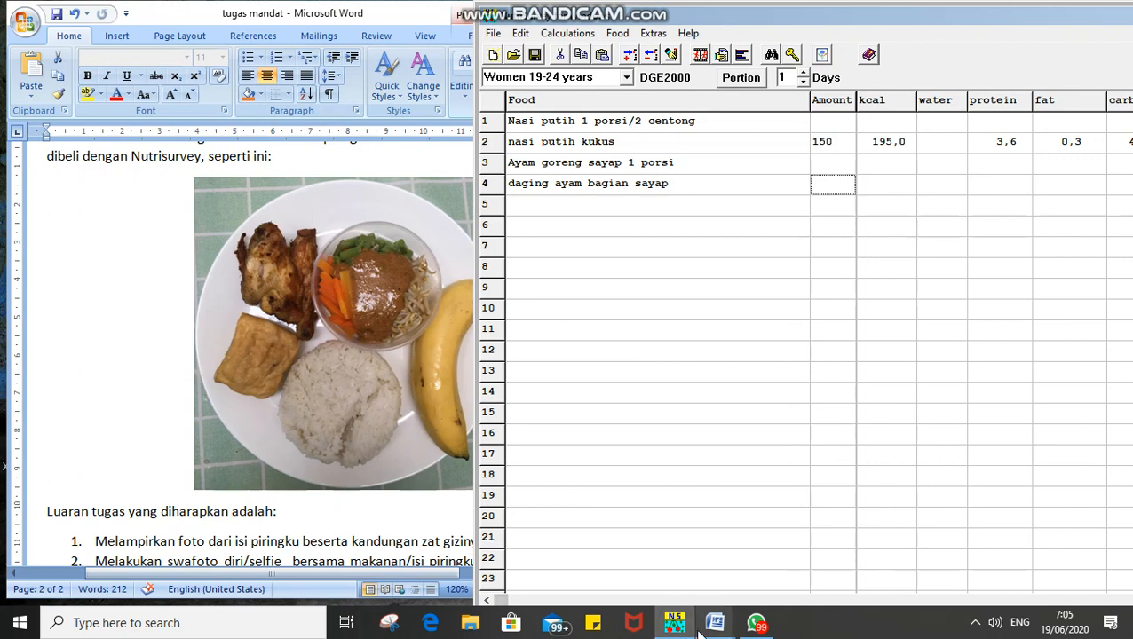
- Switch to the Word document "NS_tugas mandat" to check the fried chicken wing ingredients and amounts, and return to the food record
mouse_move(699, 632)
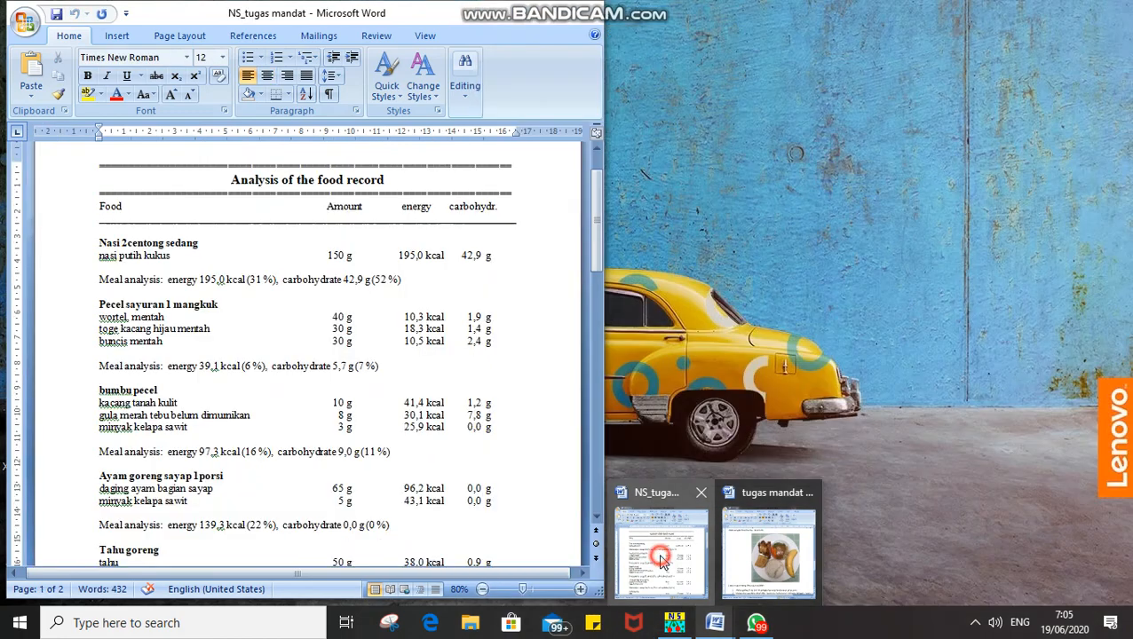
left_click(659, 553)
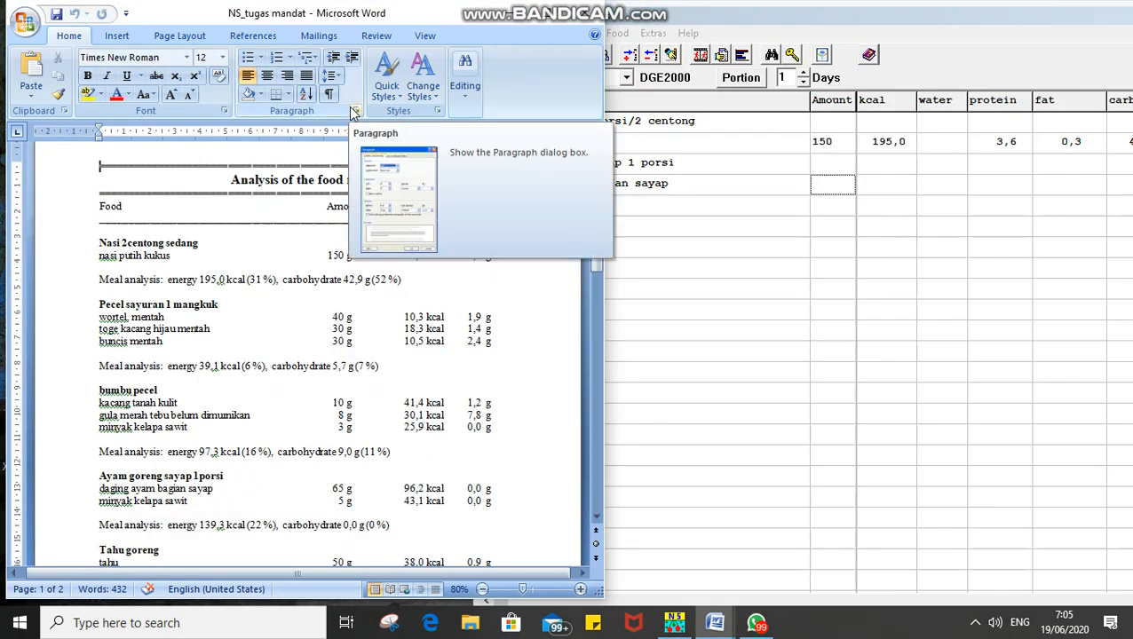
left_click(508, 14)
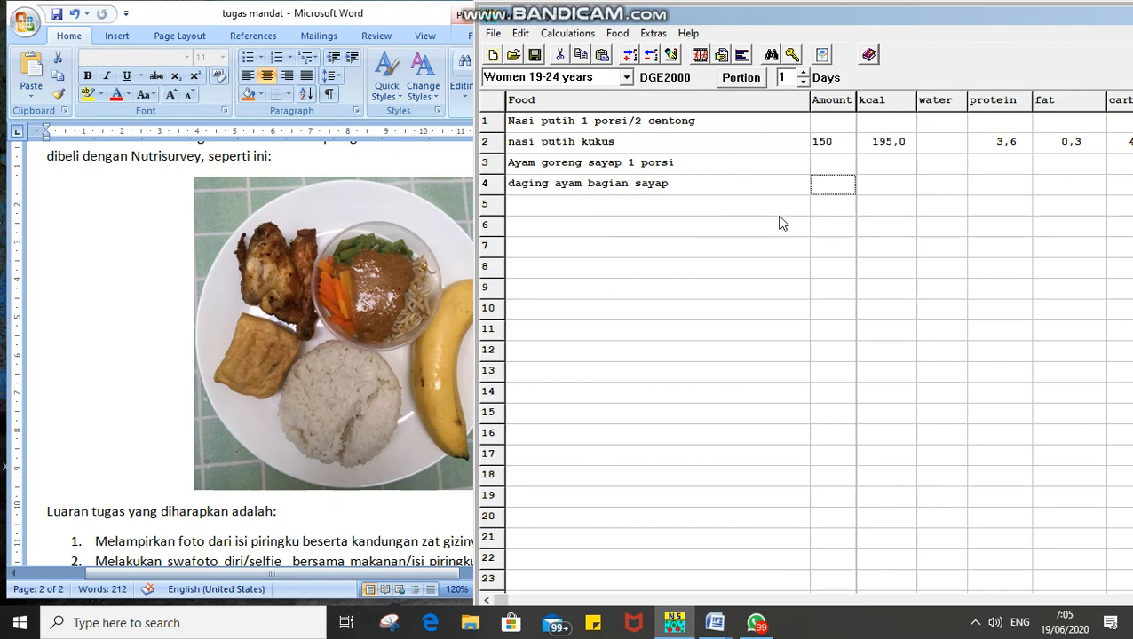
- Set the amount of daging ayam bagian sayap to 65
left_click(835, 192)
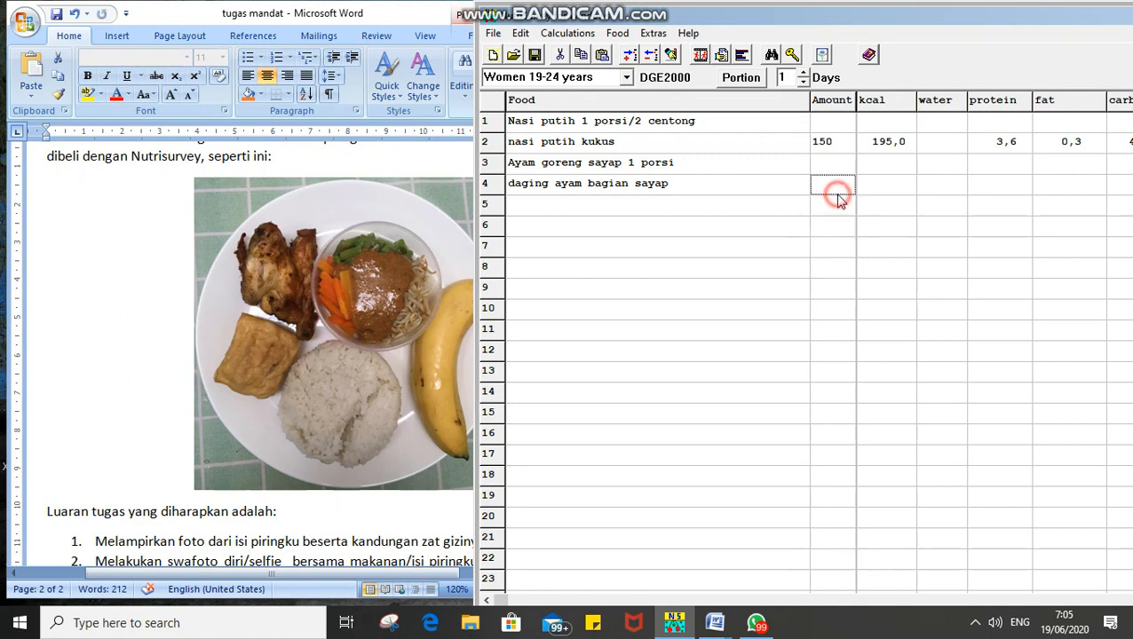
left_click(765, 192)
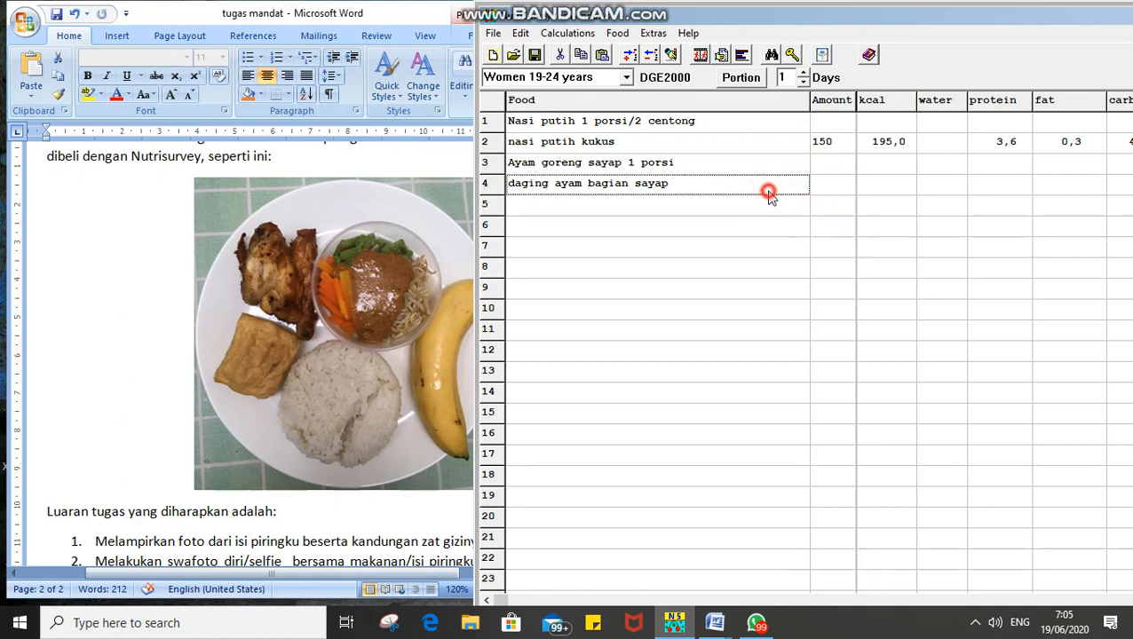
left_click(822, 194)
type("65")
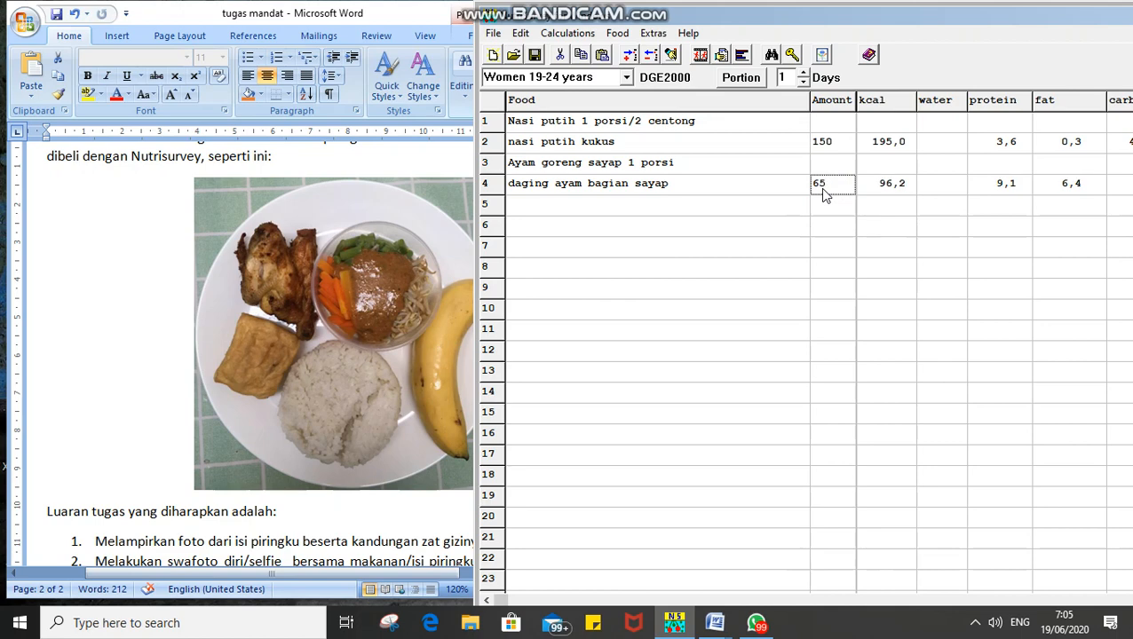
- Add minyak kelapa sawit from the food list in the fifth row with an amount of 5
left_click(654, 212)
type("min")
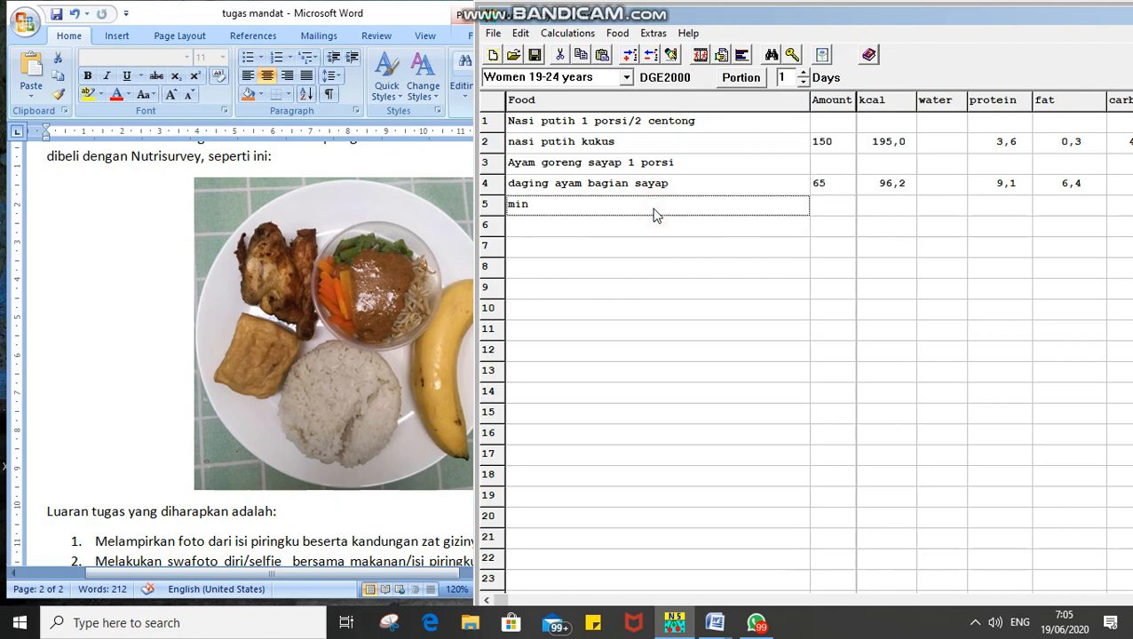
type("yak kelapa sawit")
key("Return")
key("Down")
key("Return")
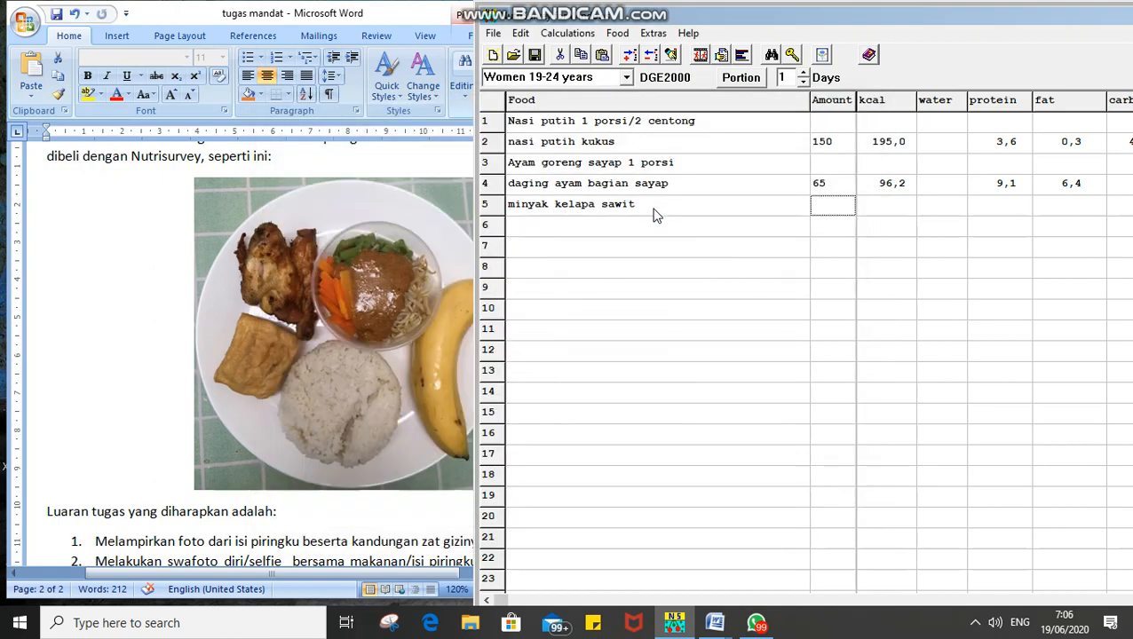
type("5")
- Enter the dish heading "Sayur pecel 1 porsi/1mangkuk kecil" in the sixth row
left_click(570, 223)
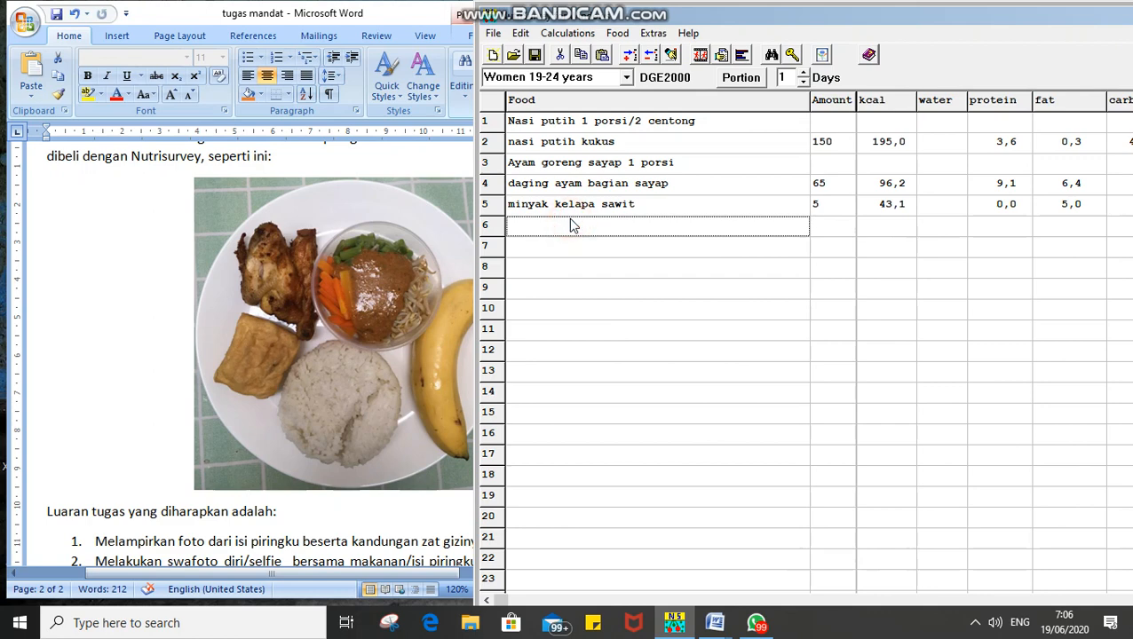
type("Sayur pecel 1 porsi/1mangkuk")
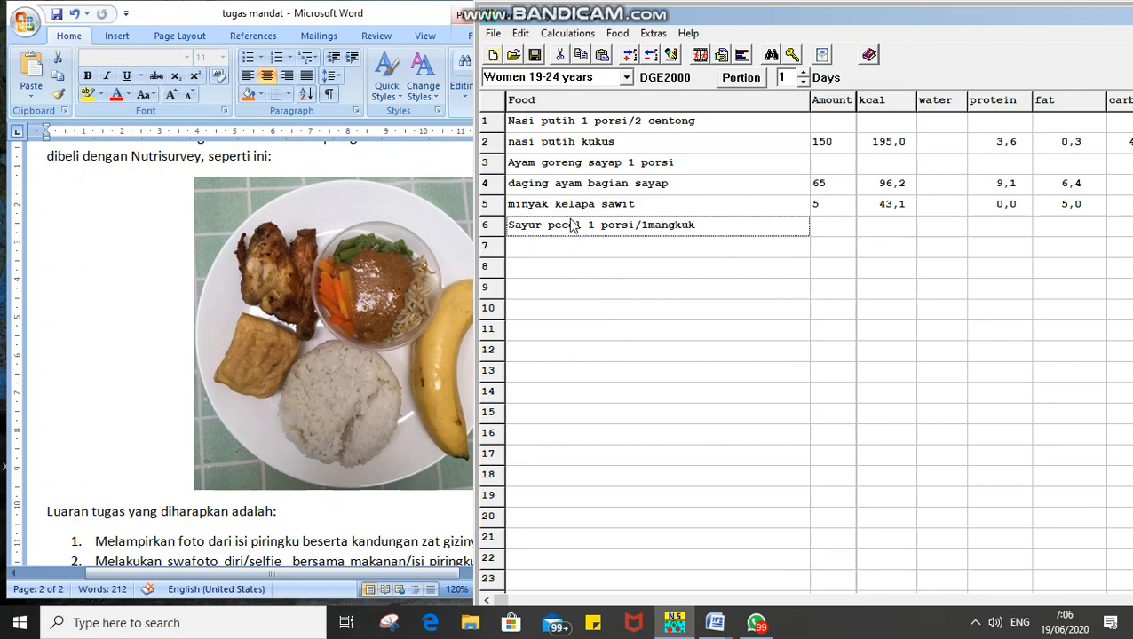
type(" kecil")
key("Return")
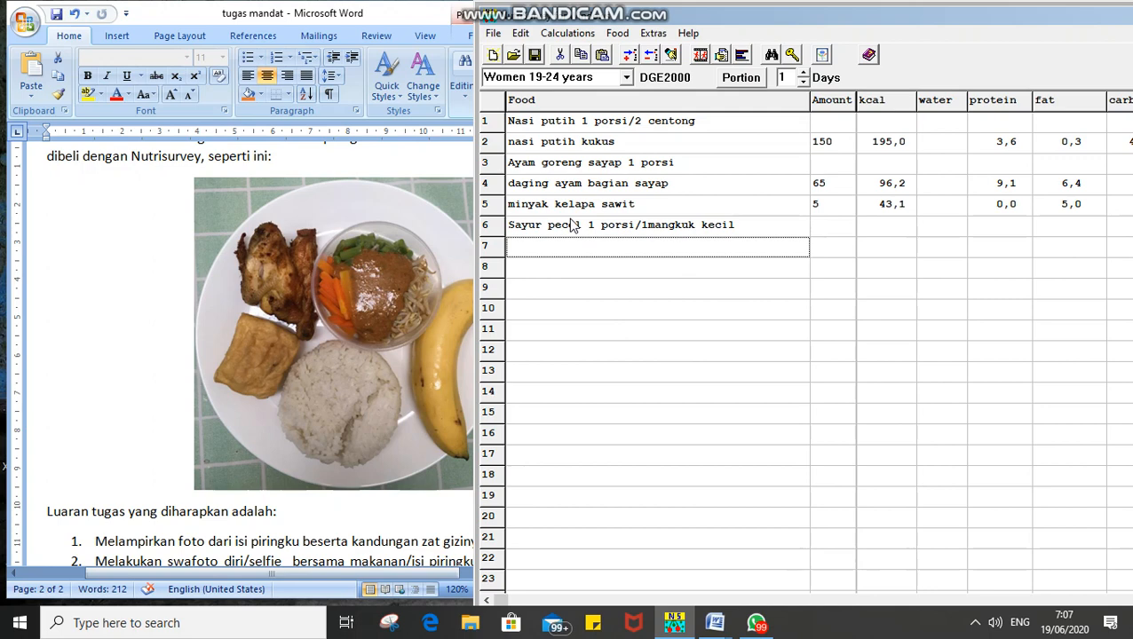
- Add "wortel, mentah" from the food list in the seventh row with an amount of 40
type("wortel")
key("Return")
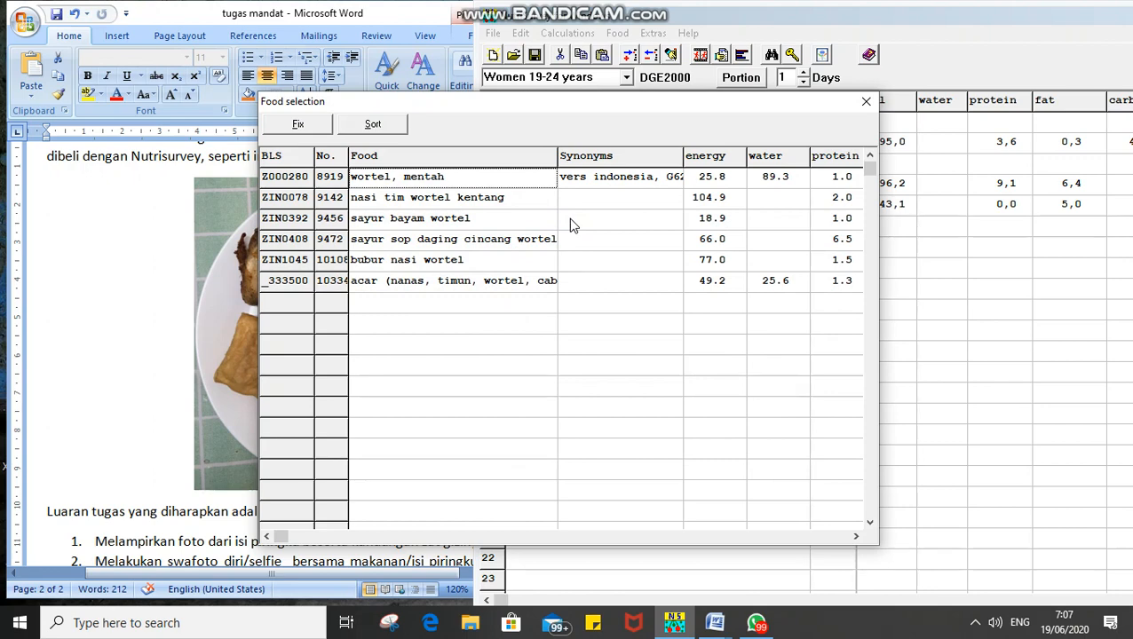
left_click(449, 187)
double_click(449, 187)
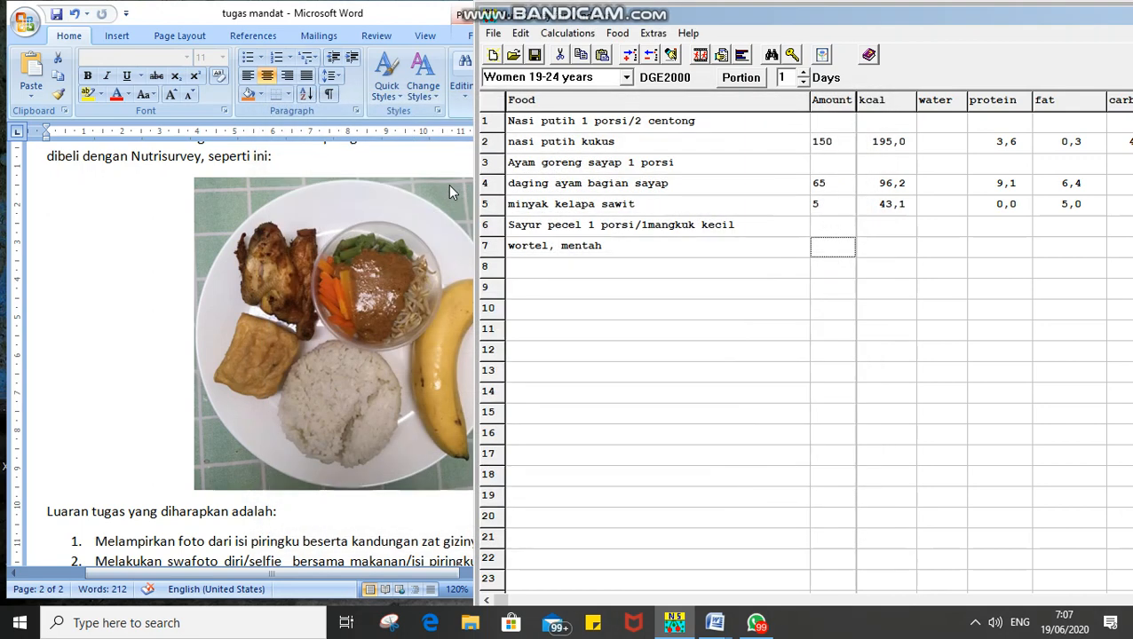
type("40")
key("Tab")
key("Down")
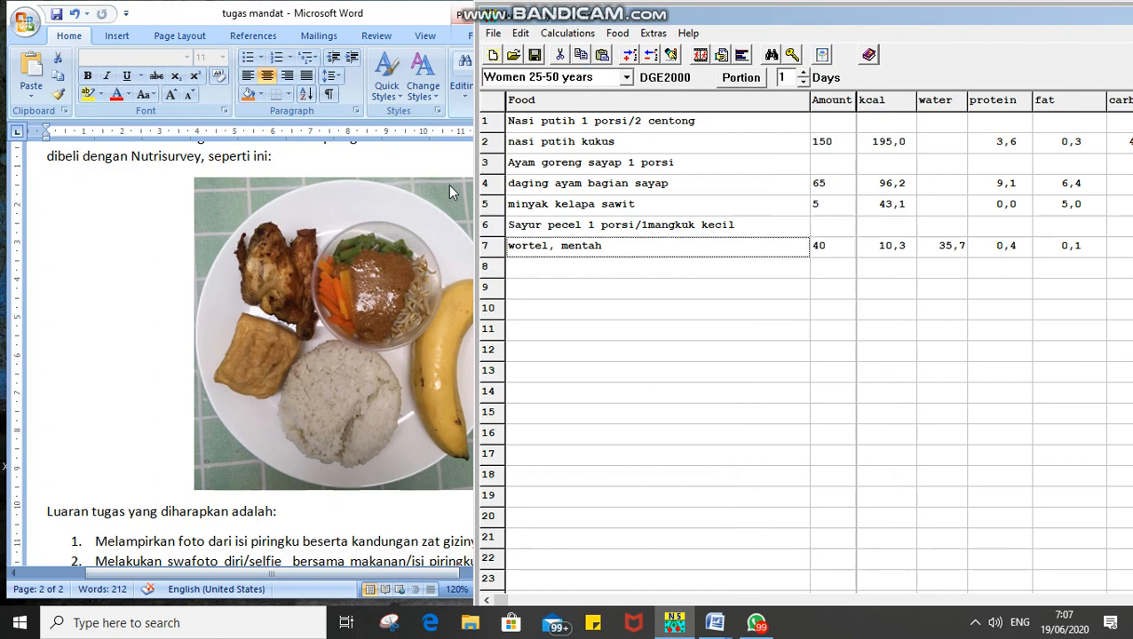
key("Tab")
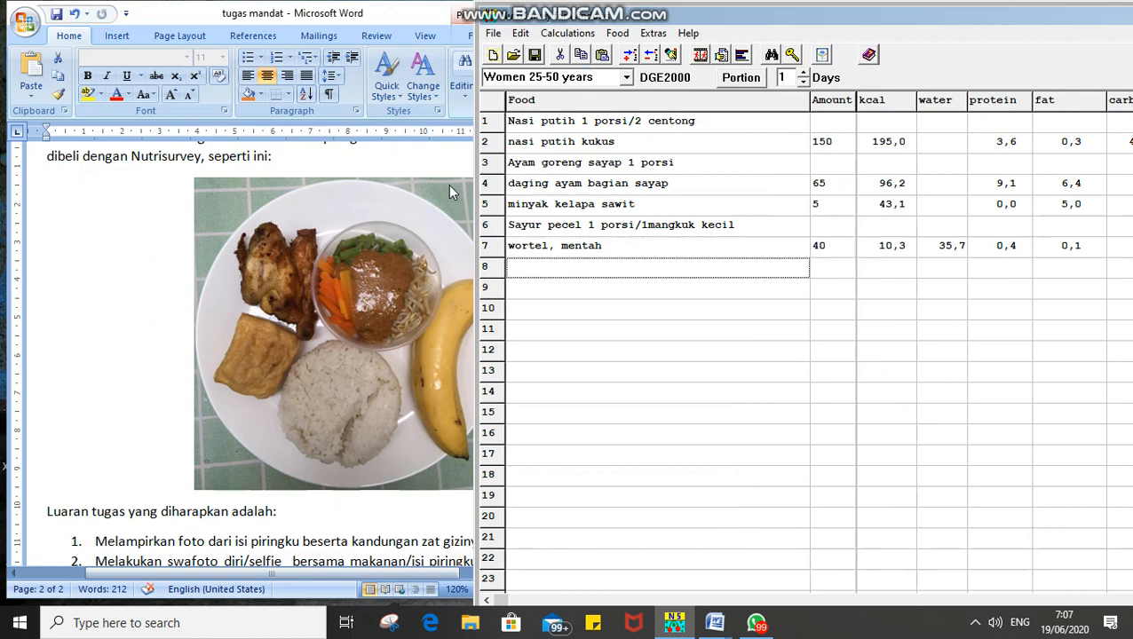
- Add buncis mentah in the eighth row with an amount of 30
type("v")
key("BackSpace")
type("buncis")
key("Return")
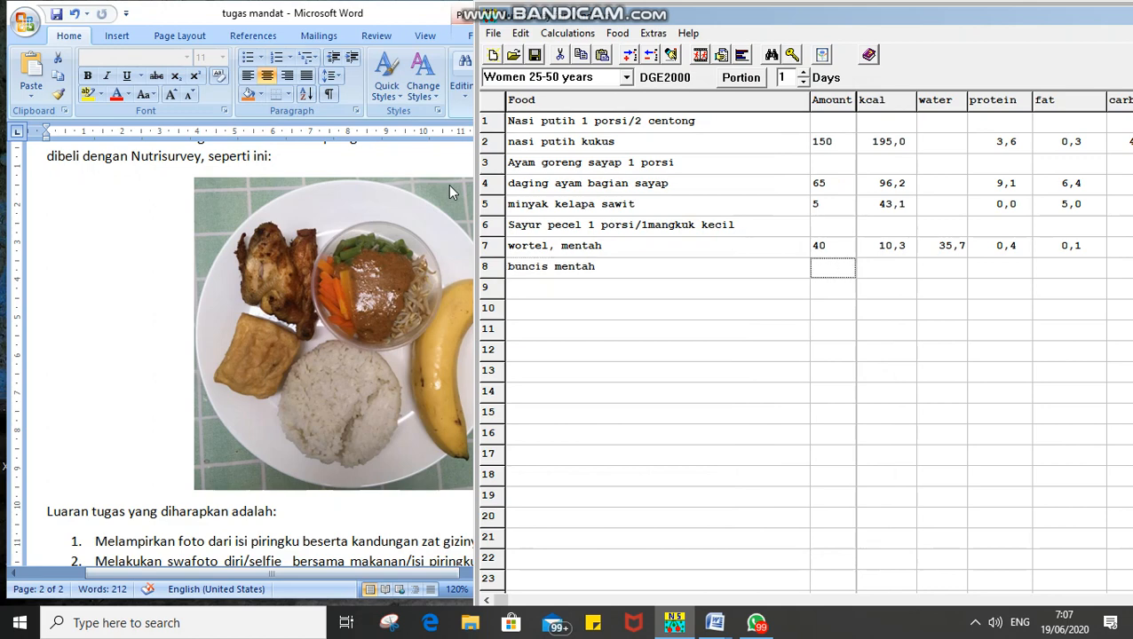
type("30")
key("Return")
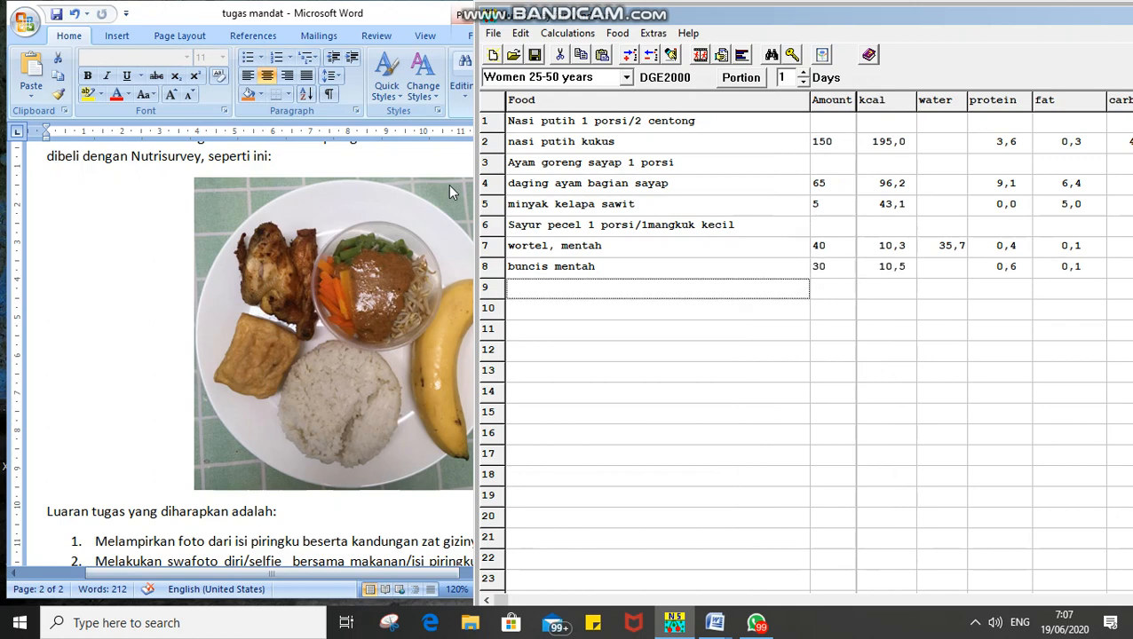
- Try to find tauge in the food list for the ninth row
type("tauge")
key("Return")
key("Return")
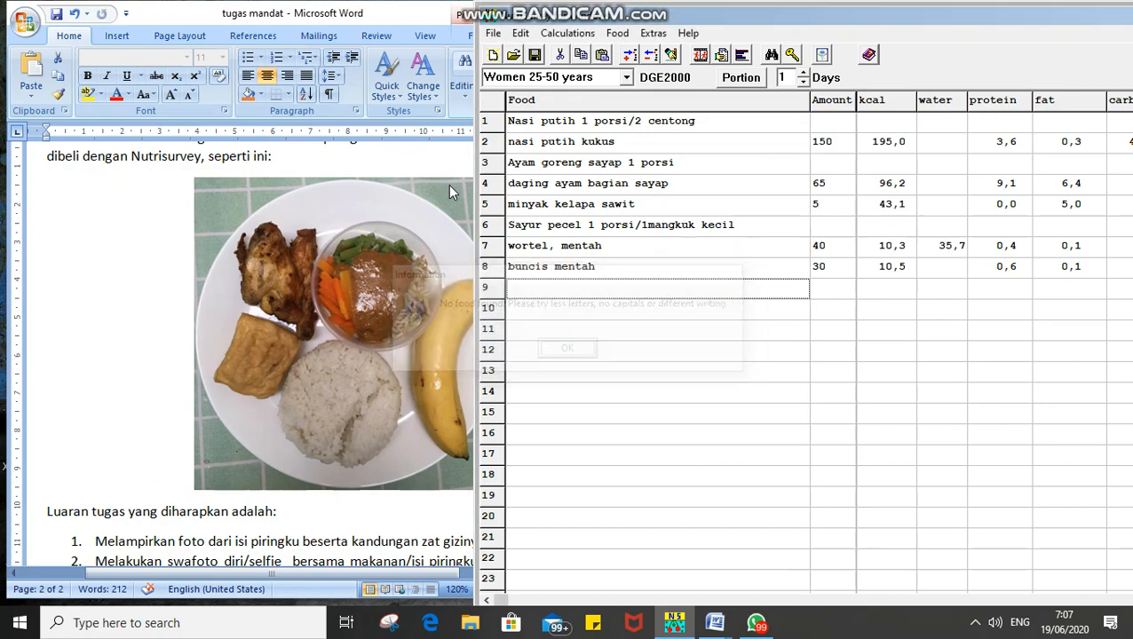
- Look up toge and add toge kacang hijau mentah in the ninth row with an amount of 30
type("toge")
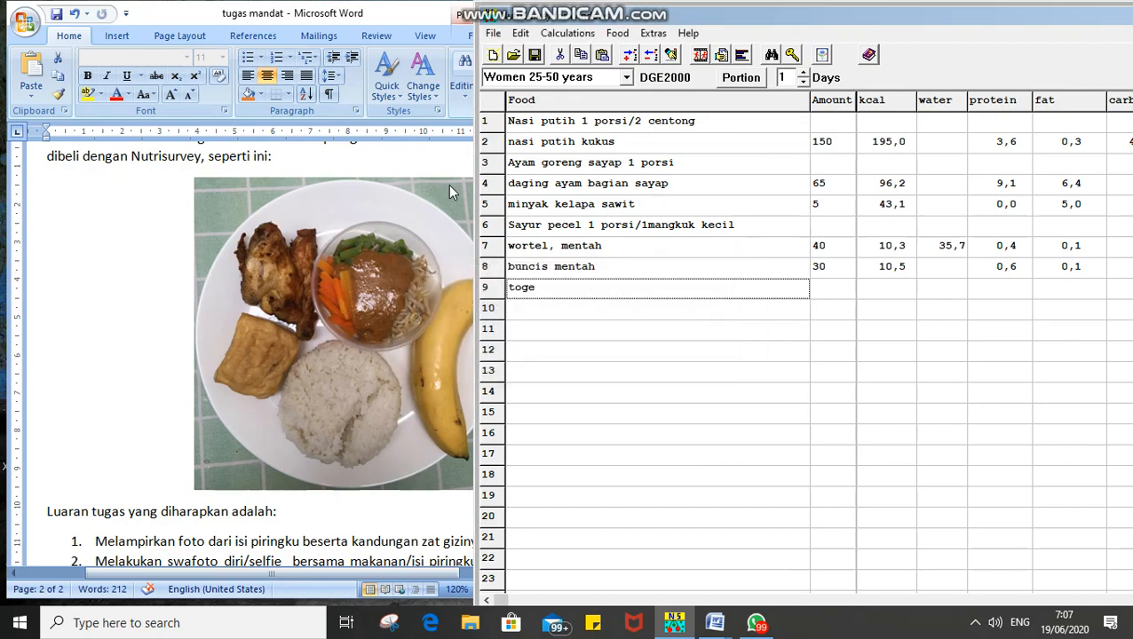
key("Return")
key("Down")
key("Down")
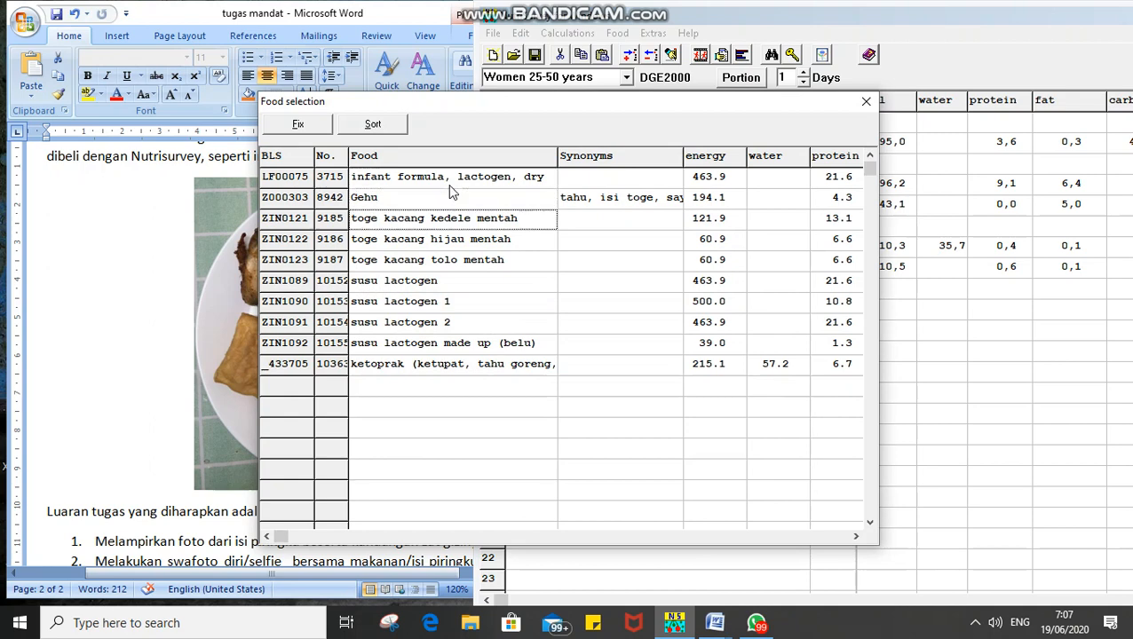
key("Down")
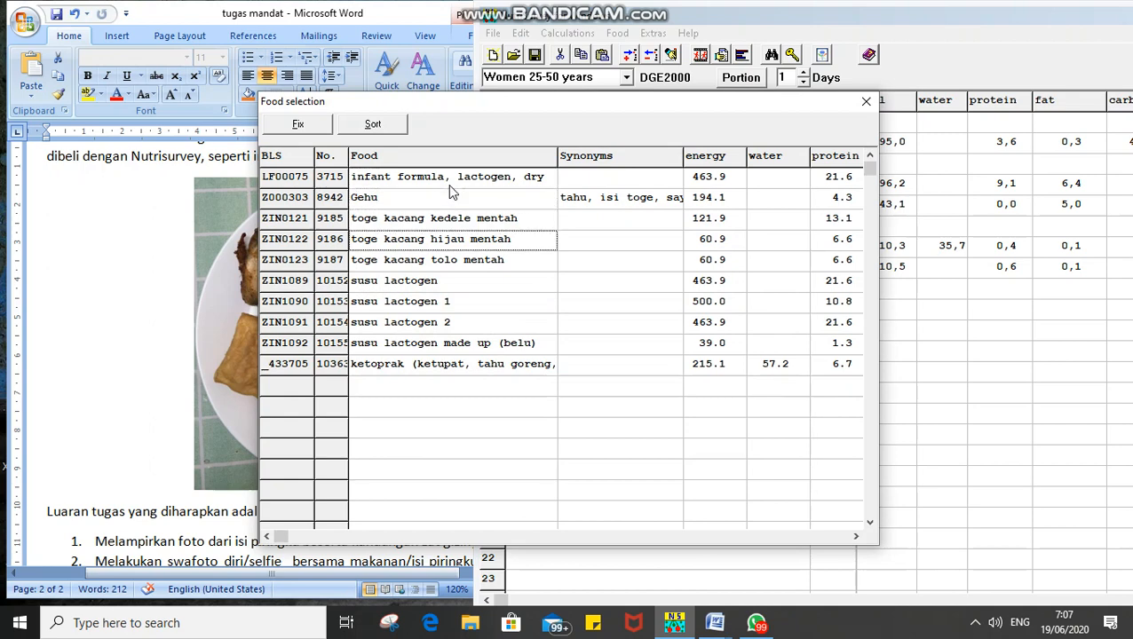
key("Return")
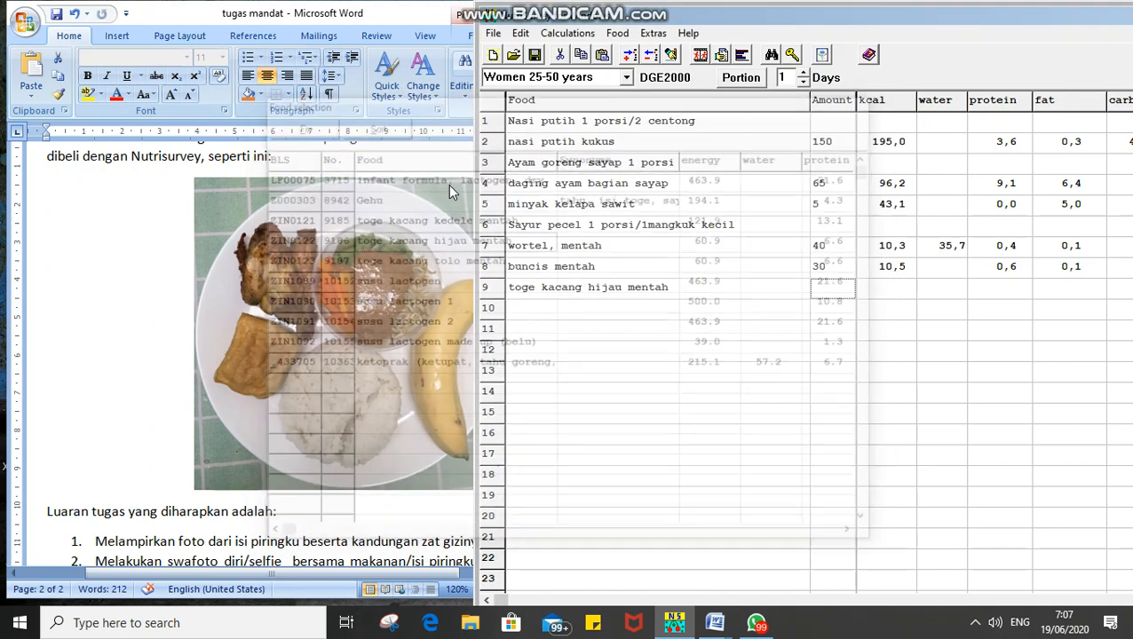
type("30")
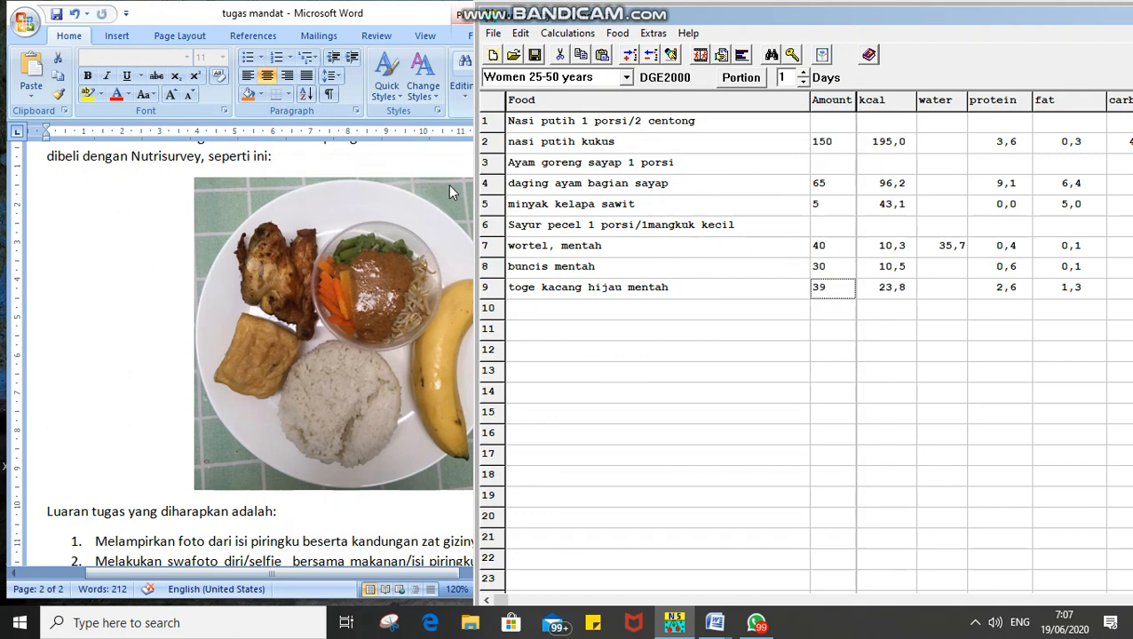
key("Return")
key("Left")
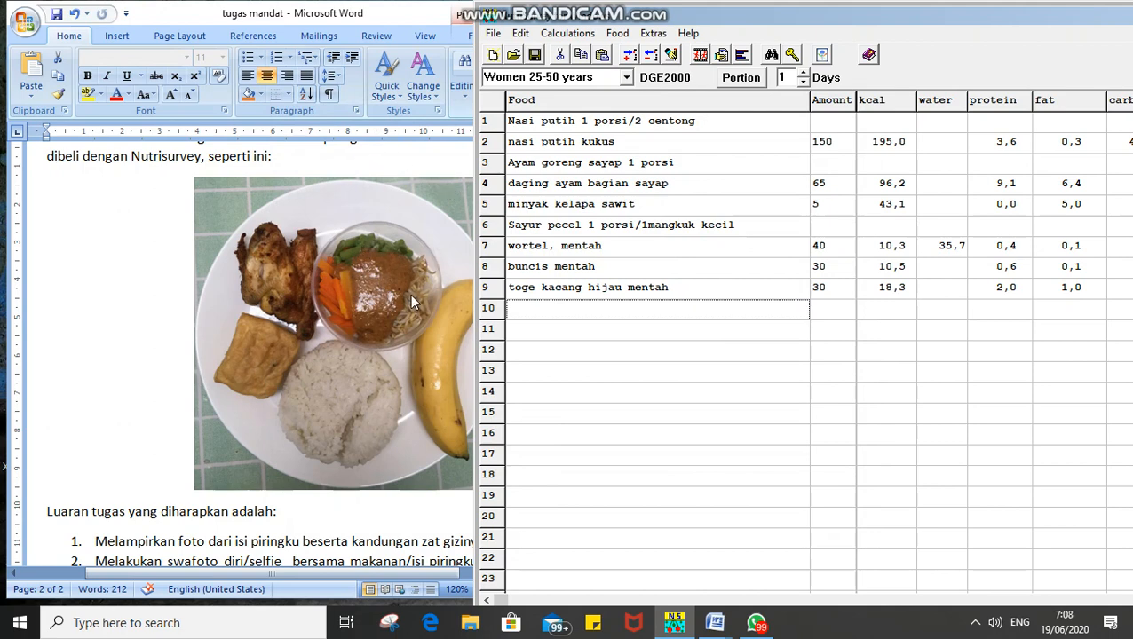
- Search the food list for bumbu and look through the entries for a pecel sauce without choosing one
type("bumbu")
key("Return")
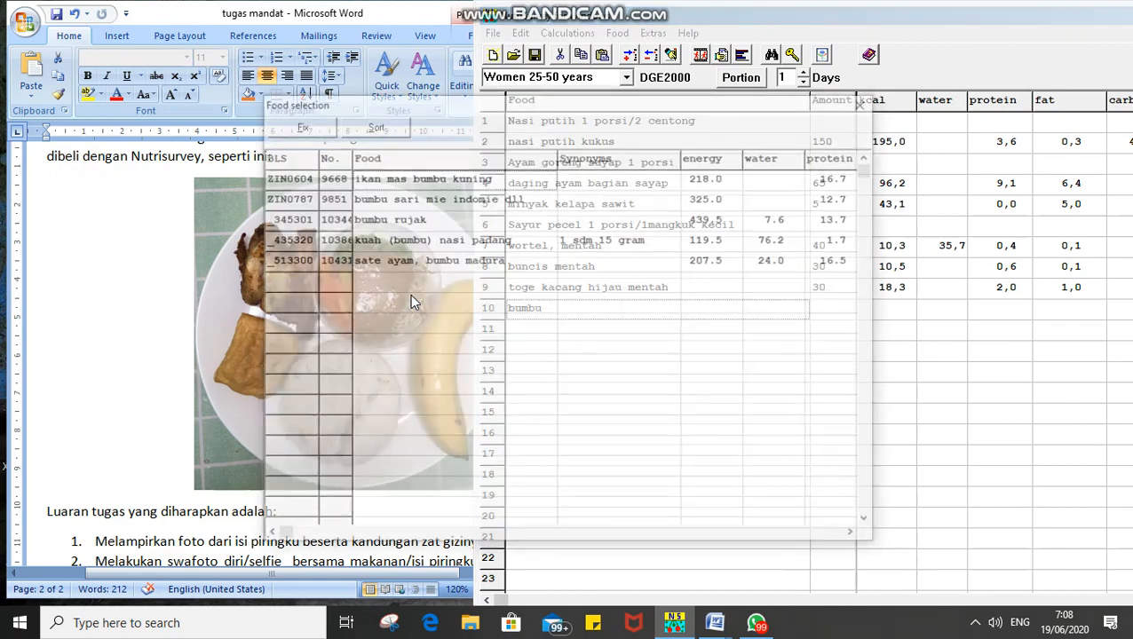
key("Down")
key("Down")
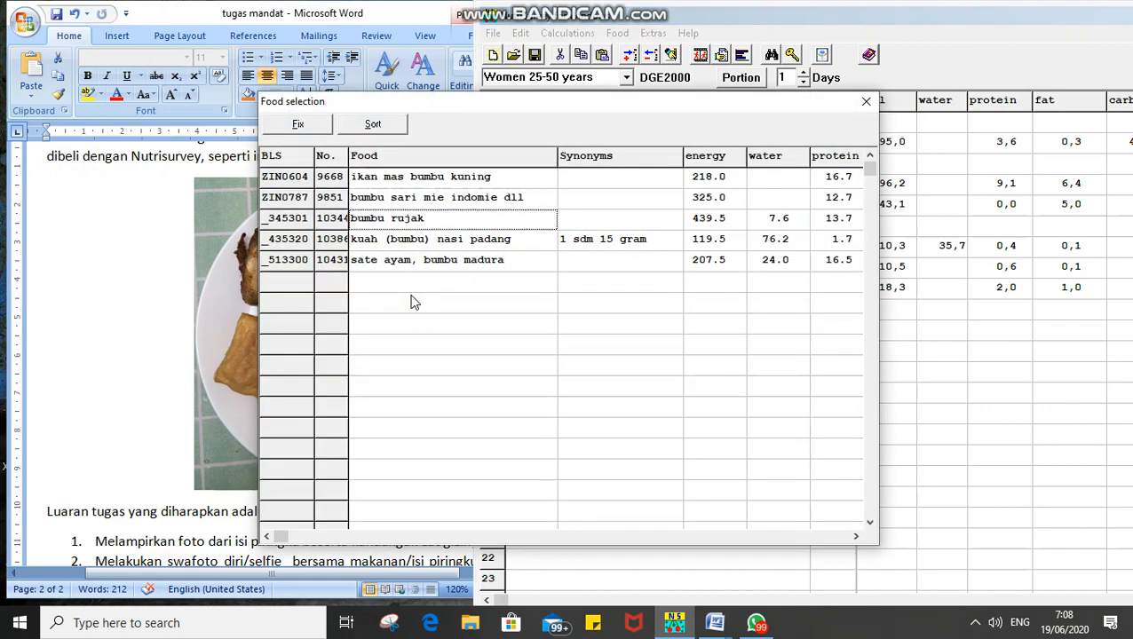
key("Down")
key("Down")
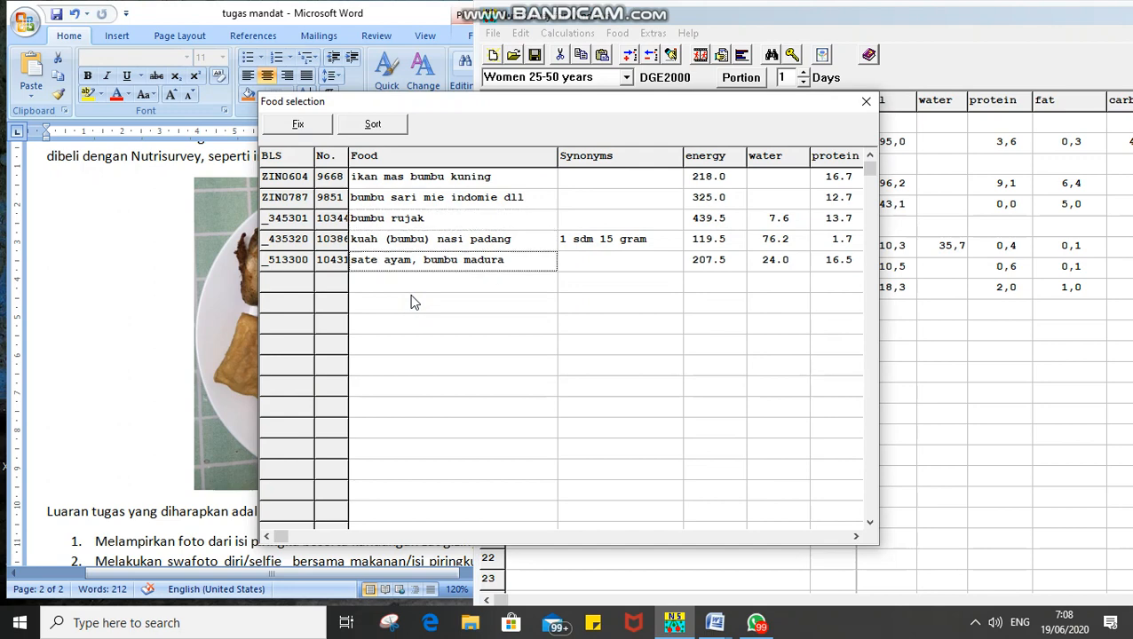
key("Up")
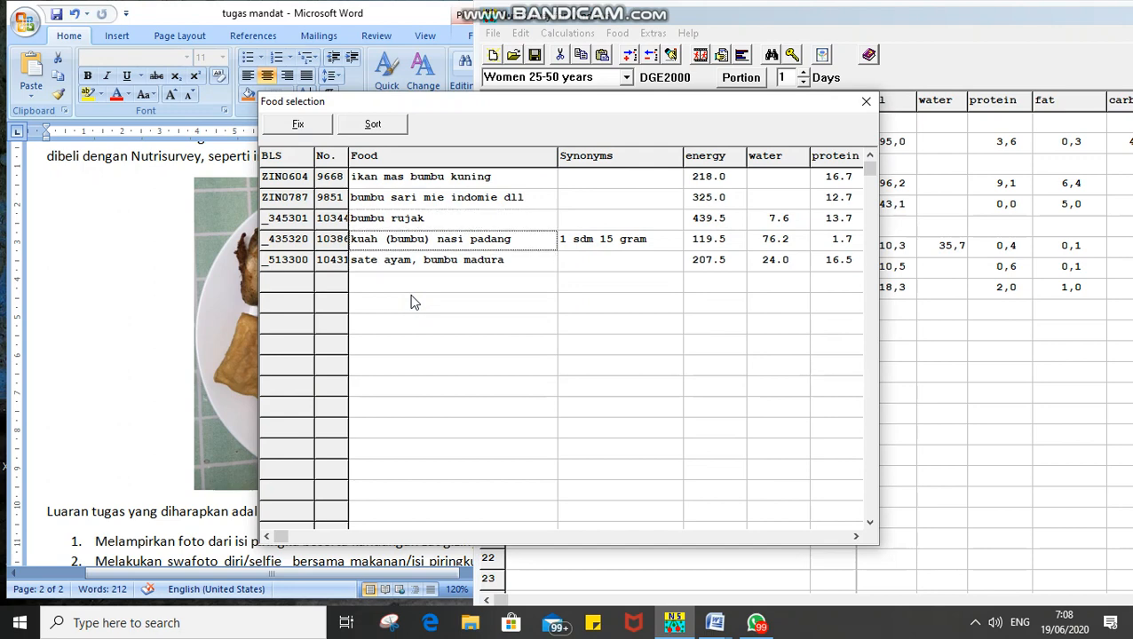
key("Up")
key("Up")
key("Up")
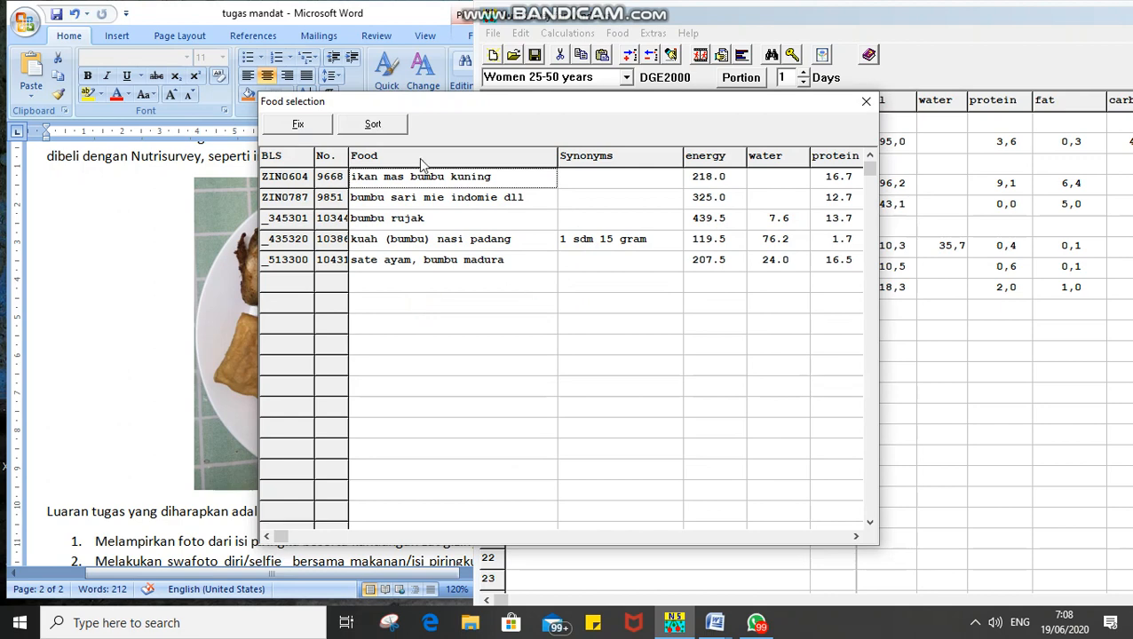
left_click(865, 108)
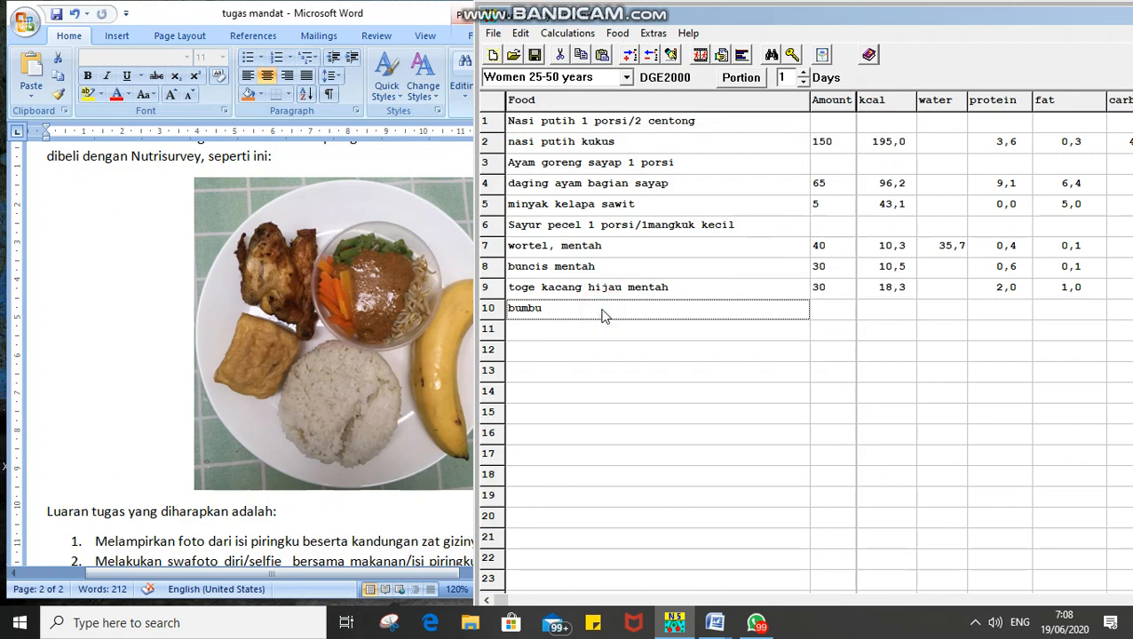
- Enter the sub-heading "bumbu pecel 3 sdm" in the tenth row
type("pecel 2 sdm")
key("BackSpace")
key("BackSpace")
key("BackSpace")
key("BackSpace")
key("BackSpace")
key("BackSpace")
type("3 sdm")
key("Return")
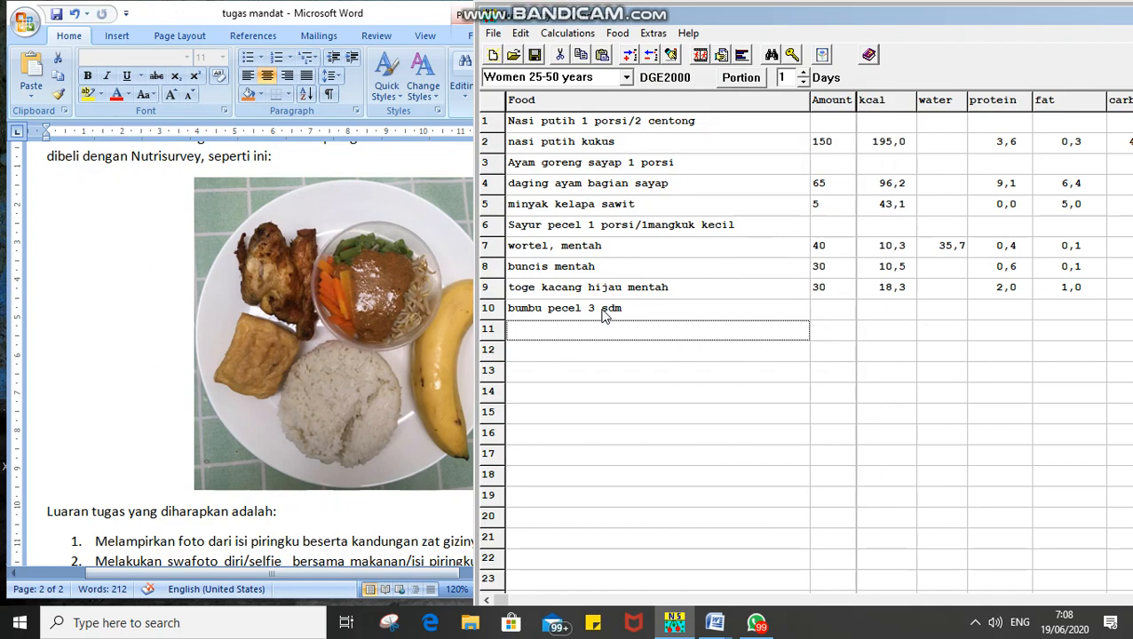
- Look up kacang and add kacang tanah kulit in the eleventh row with an amount of 10
type("kacang")
key("Return")
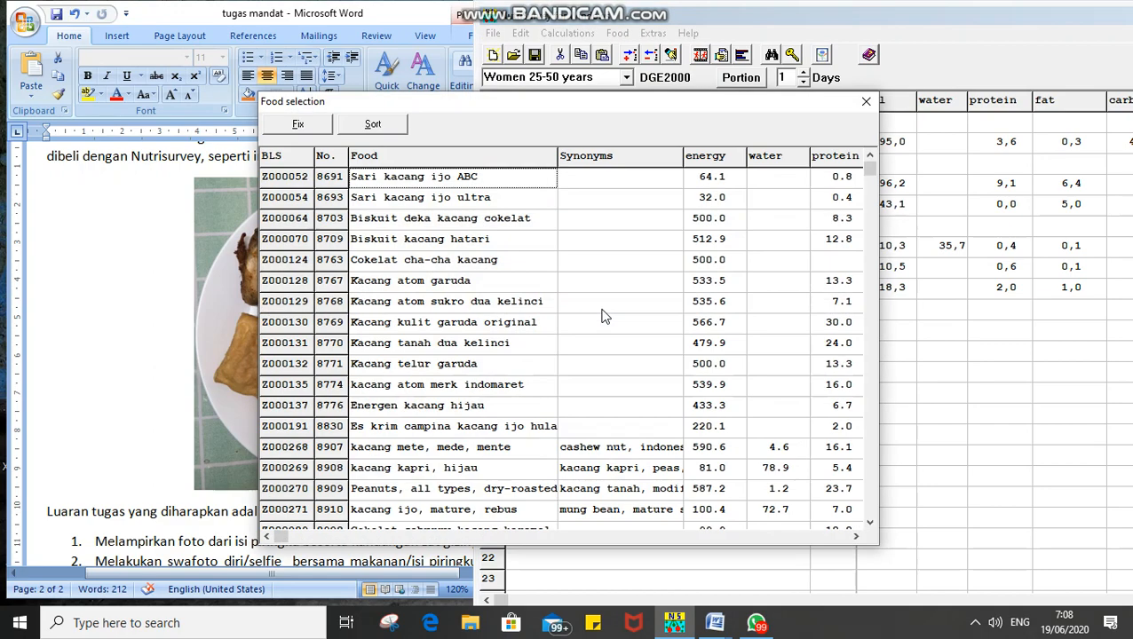
key("Down")
key("Down")
key("Down")
key("Down")
key("Down")
key("Down")
key("Down")
key("Down")
key("Down")
key("Down")
key("Down")
key("Down")
key("Down")
key("Down")
key("Down")
key("Down")
key("Down")
key("Down")
key("Down")
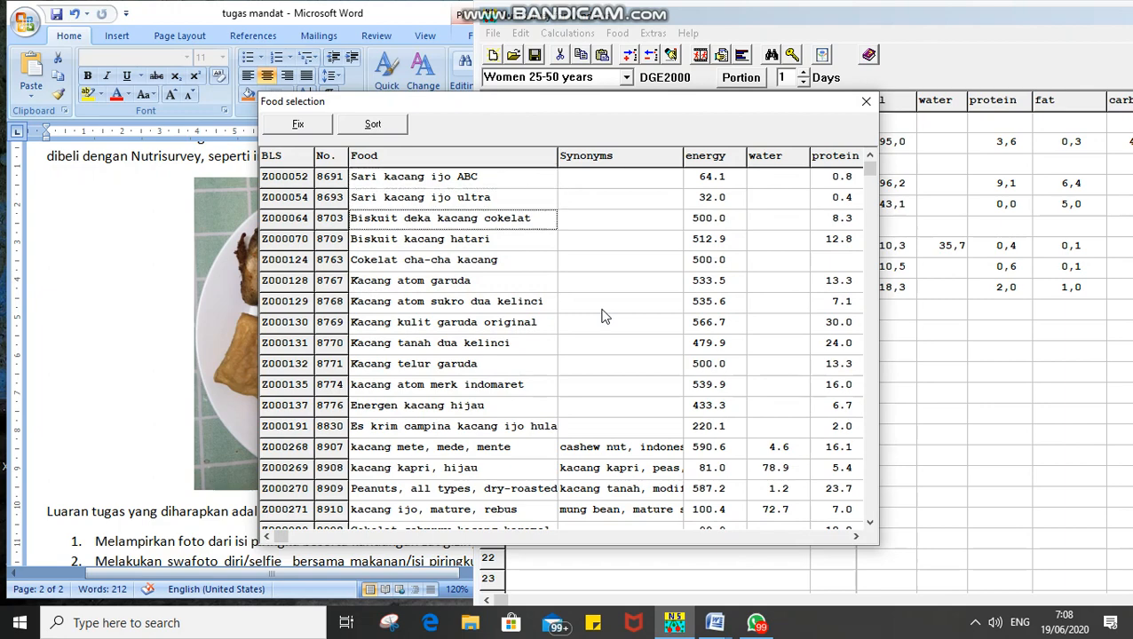
key("Down")
key("Down")
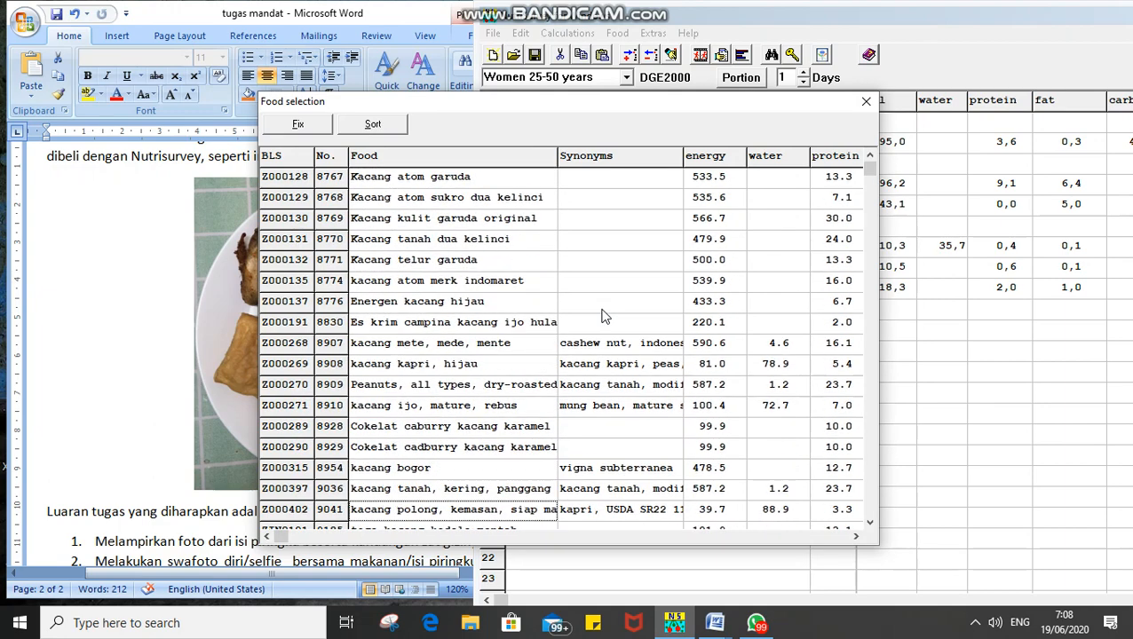
key("Down")
key("Down")
key("Down")
key("Down")
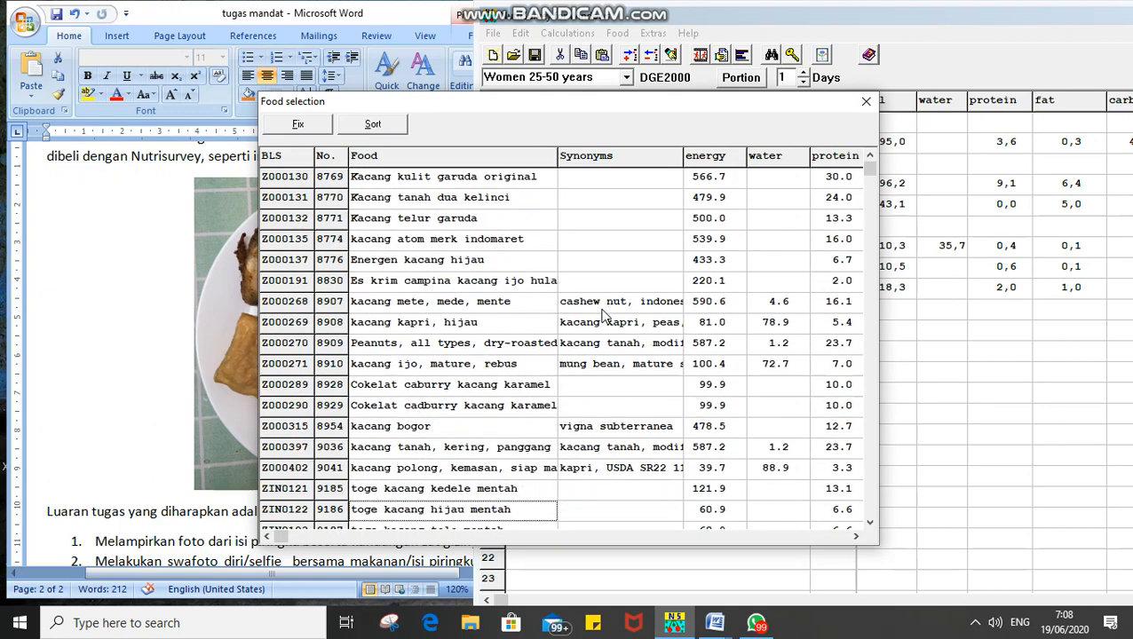
key("Down")
key("Down")
key("Down")
key("Down")
key("Down")
key("Down")
key("Down")
key("Down")
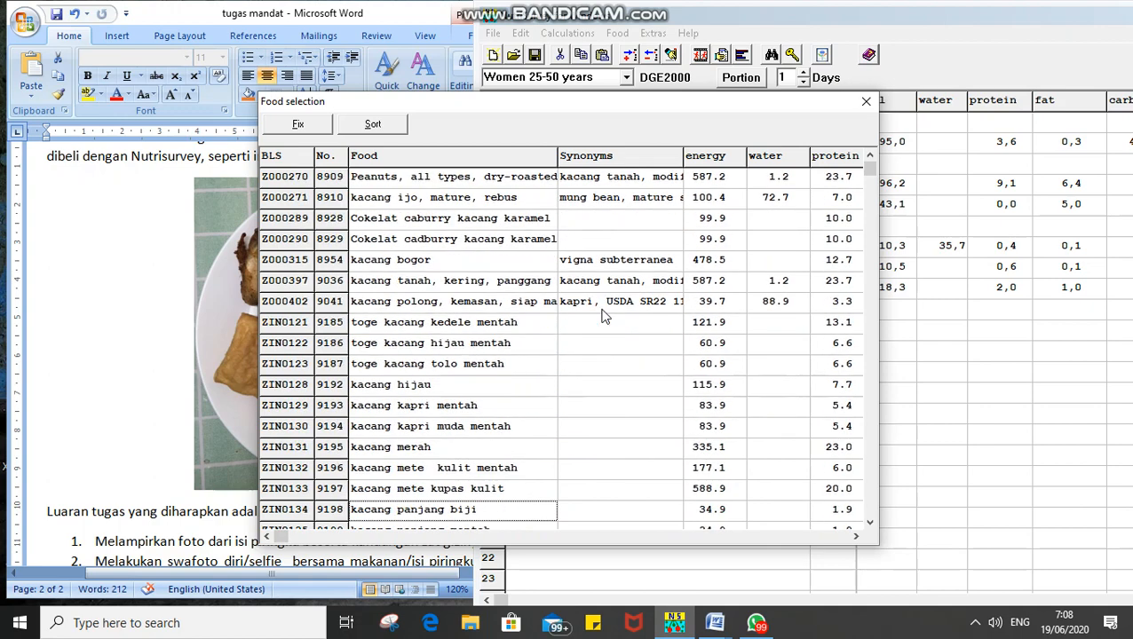
key("Down")
key("Up")
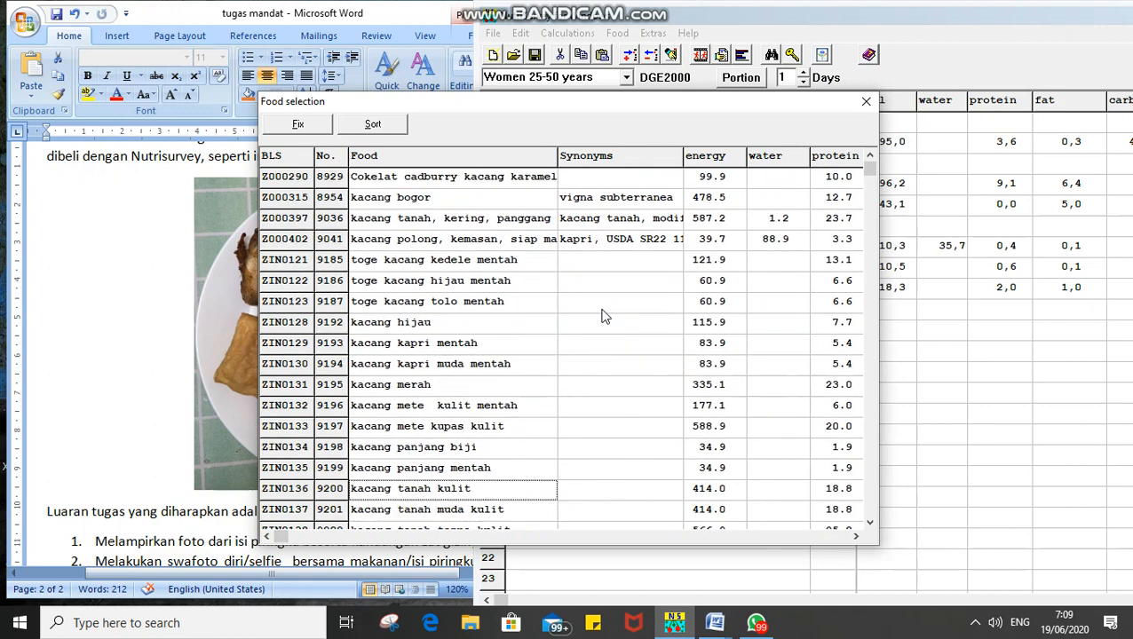
key("Down")
key("Down")
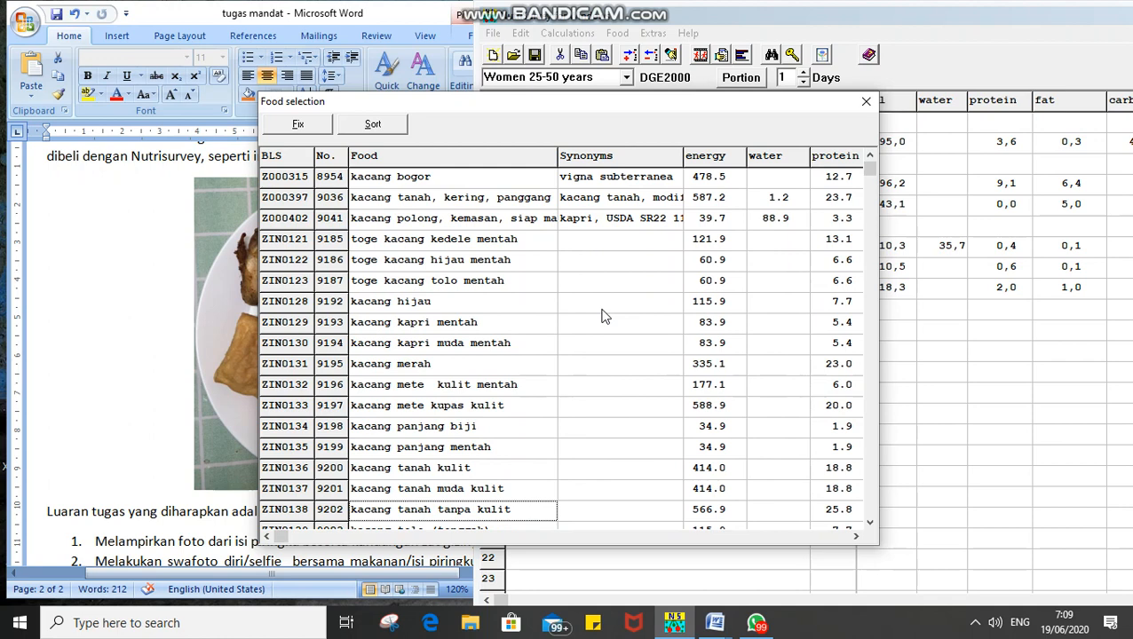
key("Up")
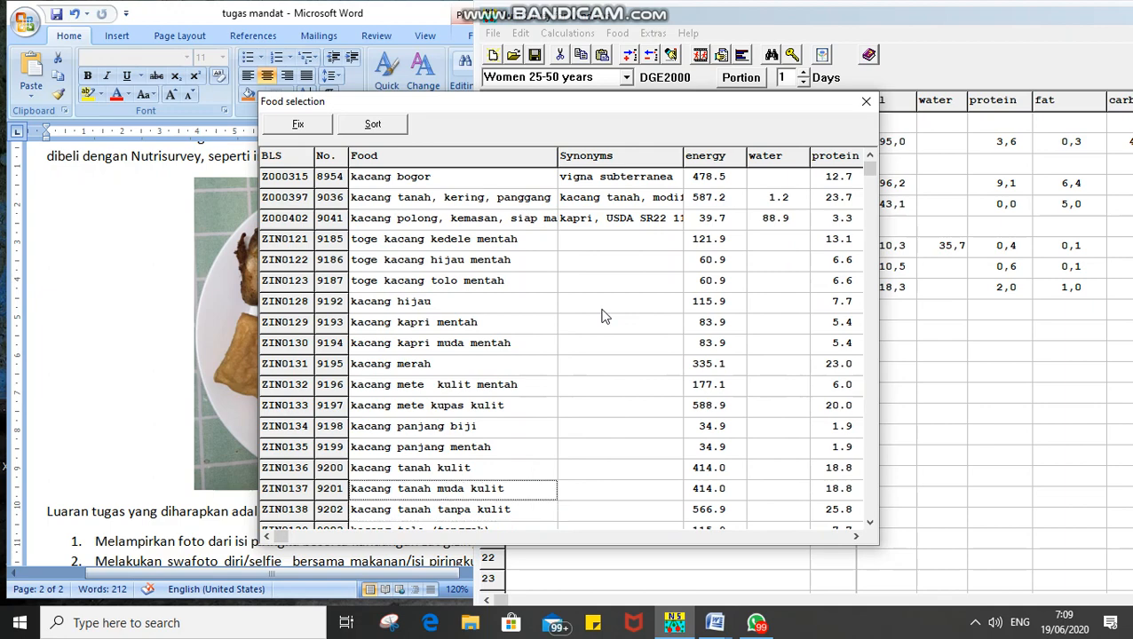
key("Up")
key("Return")
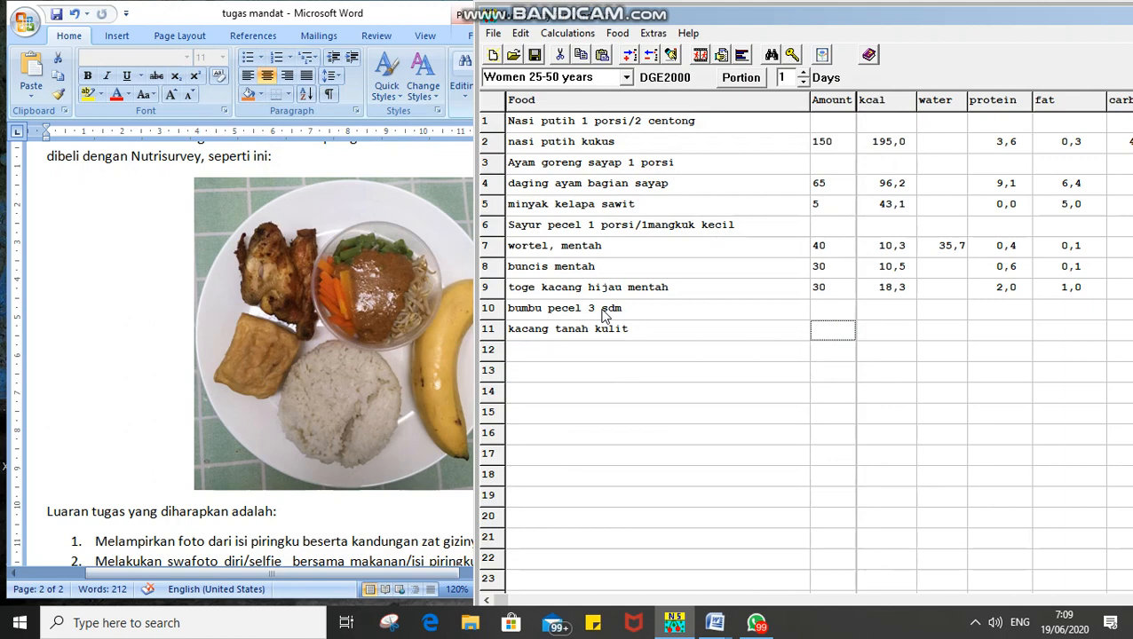
type("10")
key("Return")
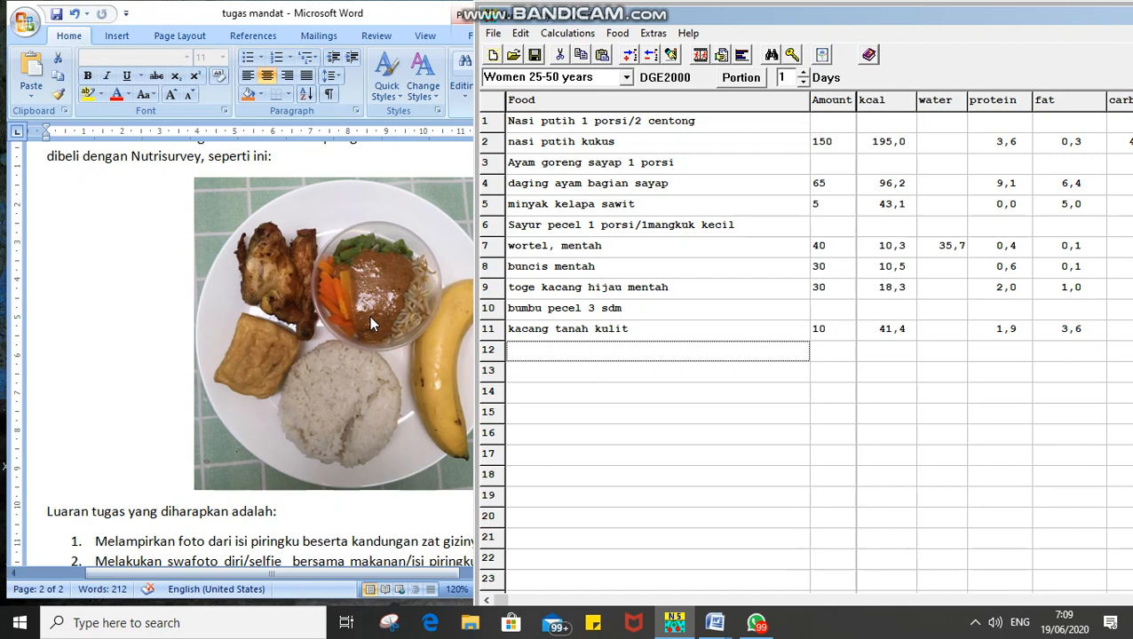
type("gula mareh")
key("Return")
key("Return")
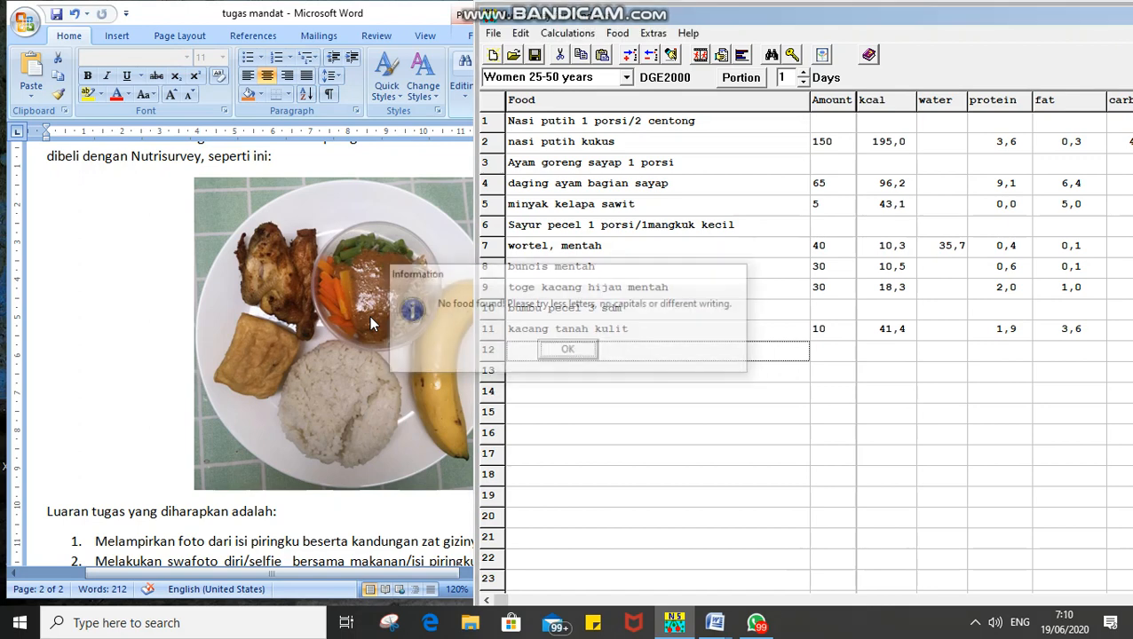
- Look up gula merah and add gula merah tebu belum dimurnikan in the twelfth row with an amount of 8
type("gula mr")
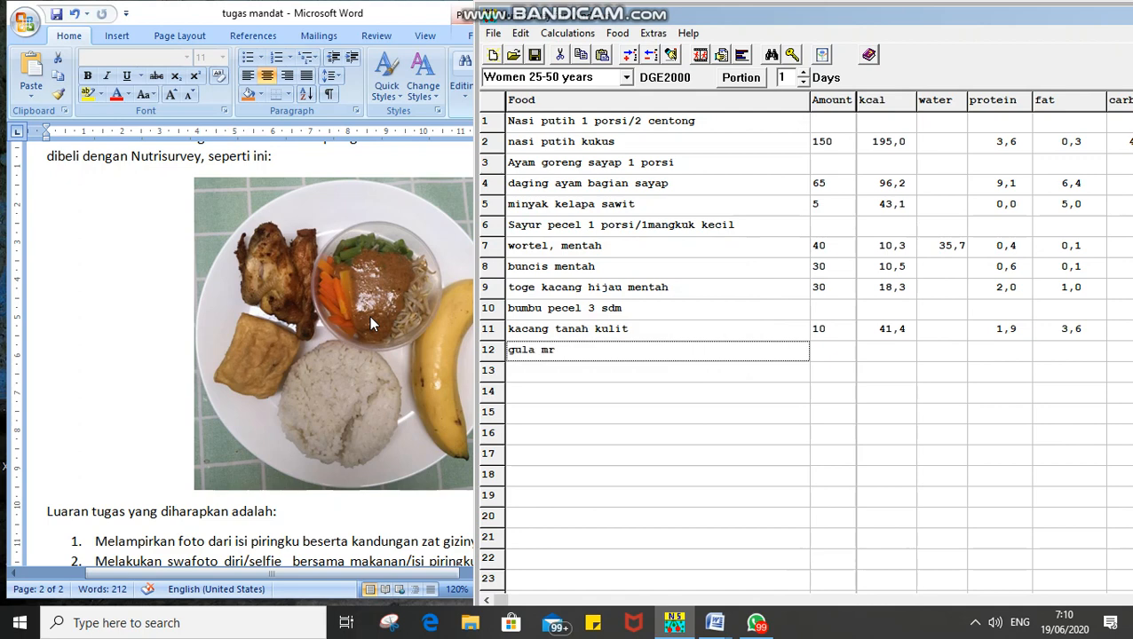
key("BackSpace")
type("erah")
key("Return")
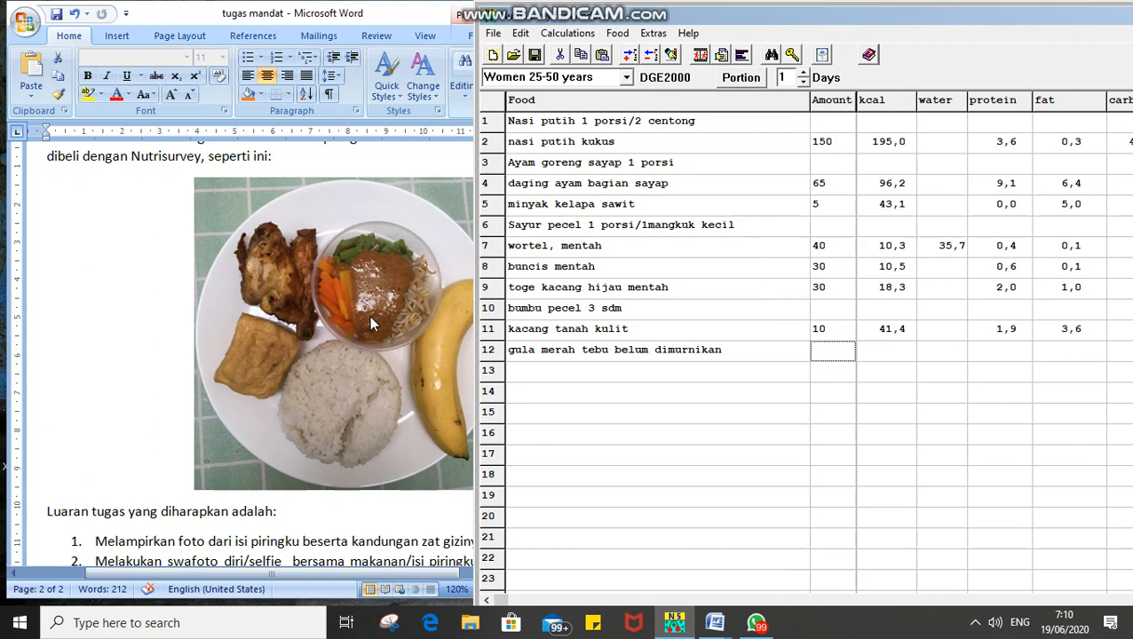
type("8")
key("Return")
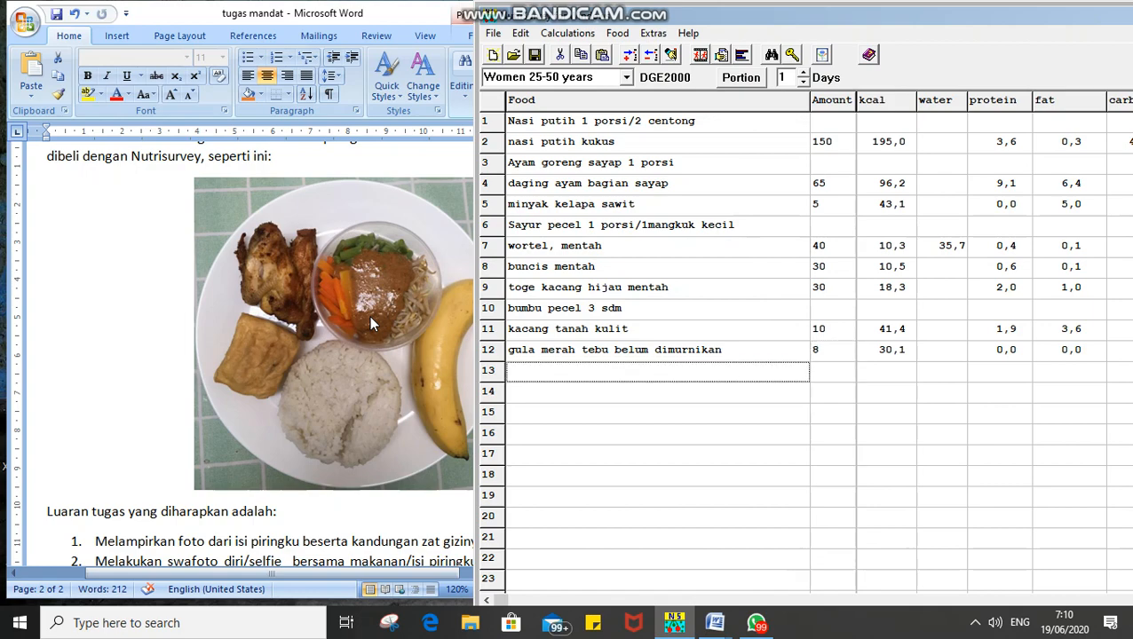
- Look up minyak and add minyak kelapa sawit in the thirteenth row with an amount of 3
type("minyak")
key("Return")
key("Down")
key("Down")
key("Down")
key("Down")
key("Down")
key("Down")
key("Down")
key("Down")
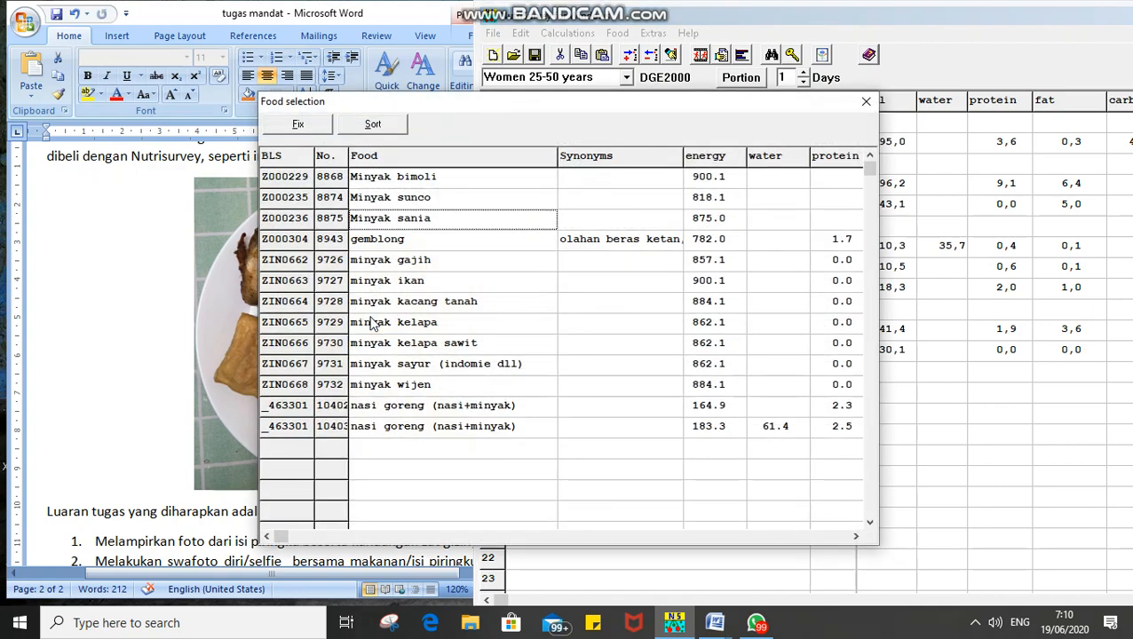
key("Return")
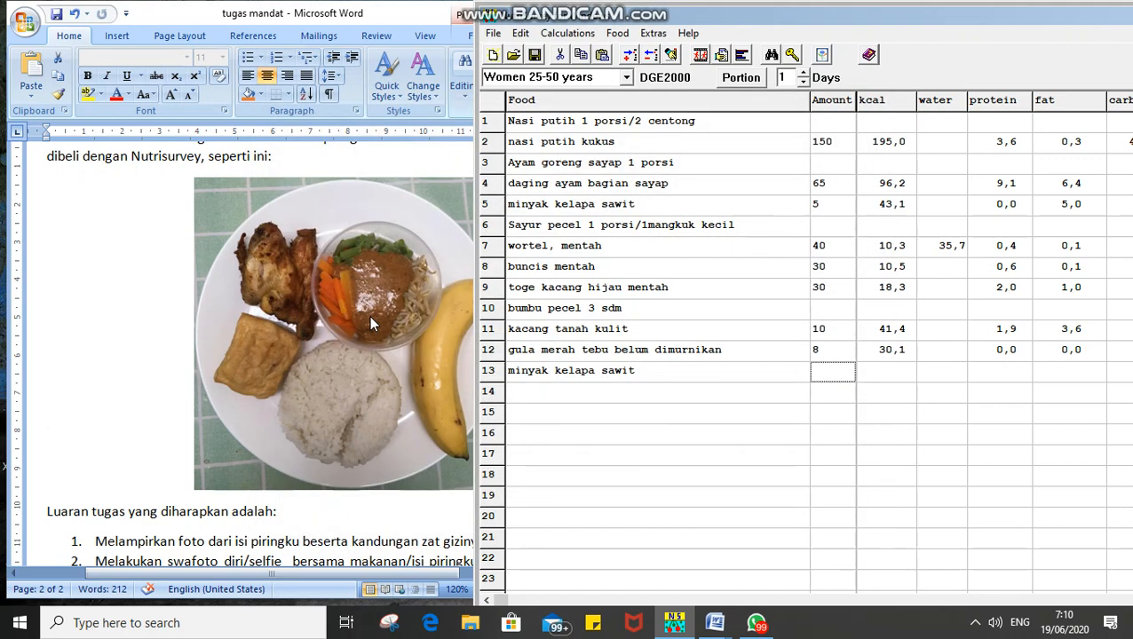
type("3")
key("Return")
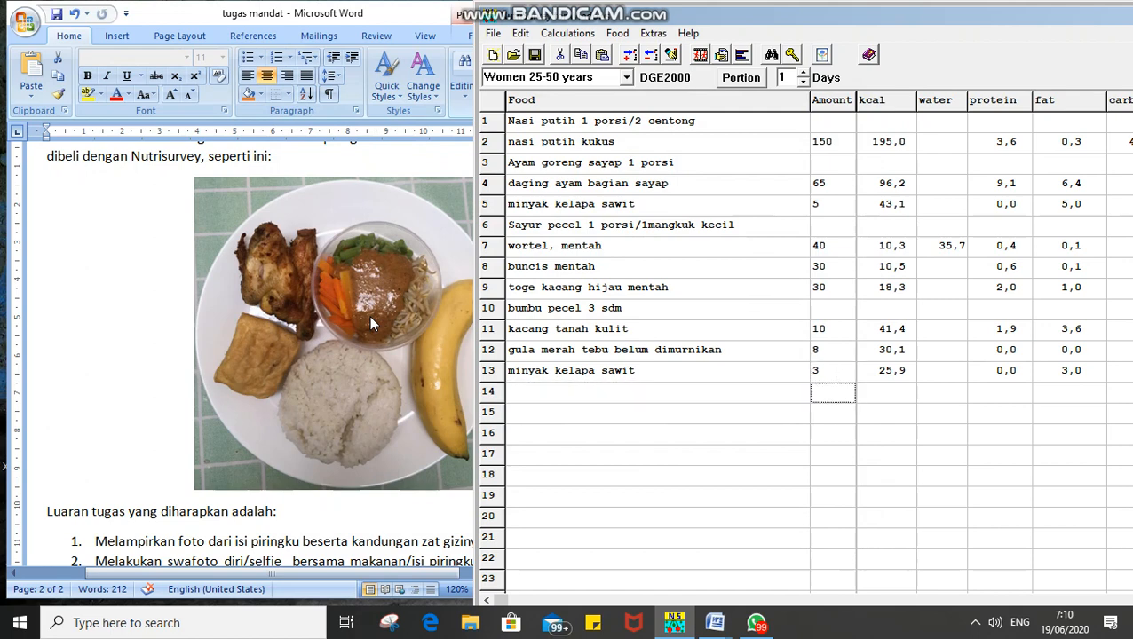
key("Left")
key("Up")
key("Up")
key("Up")
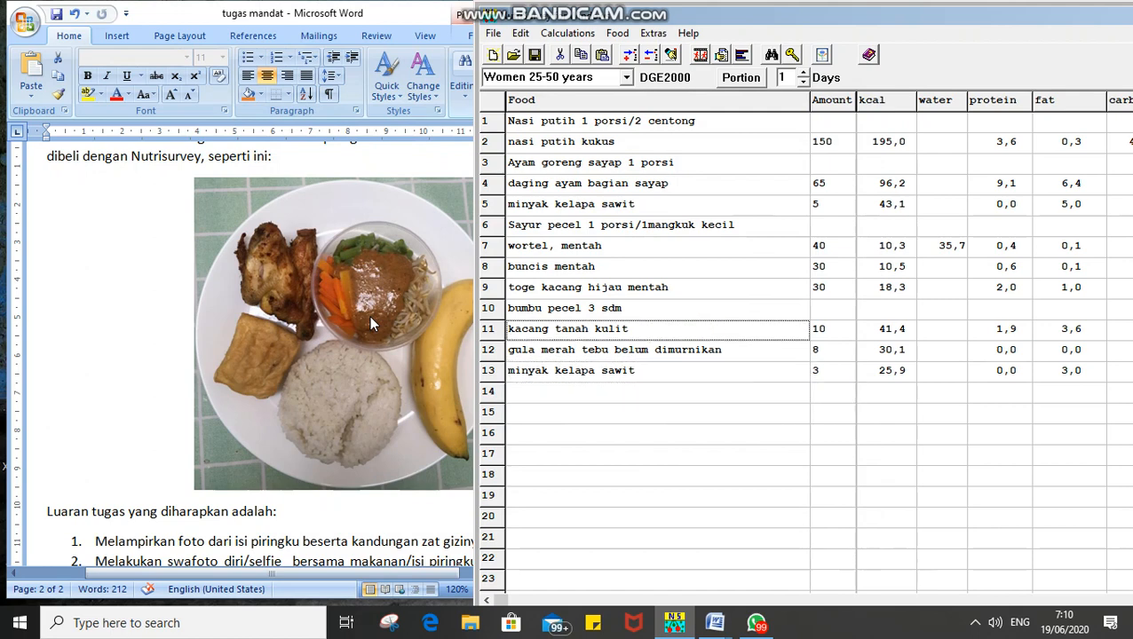
key("Right")
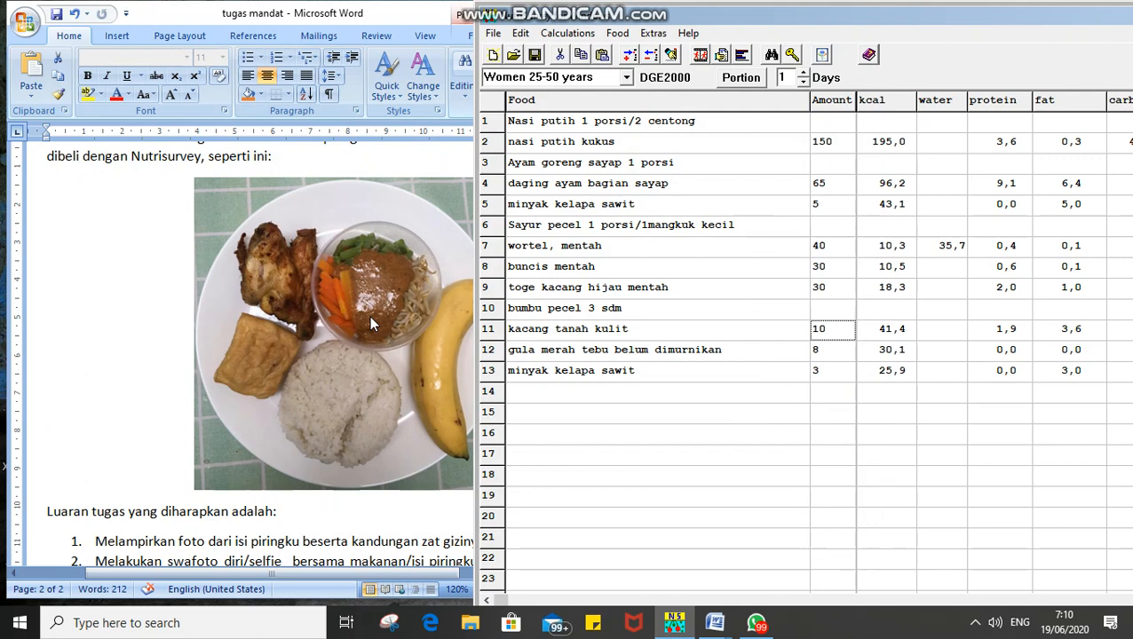
key("Down")
key("Down")
key("Down")
key("Left")
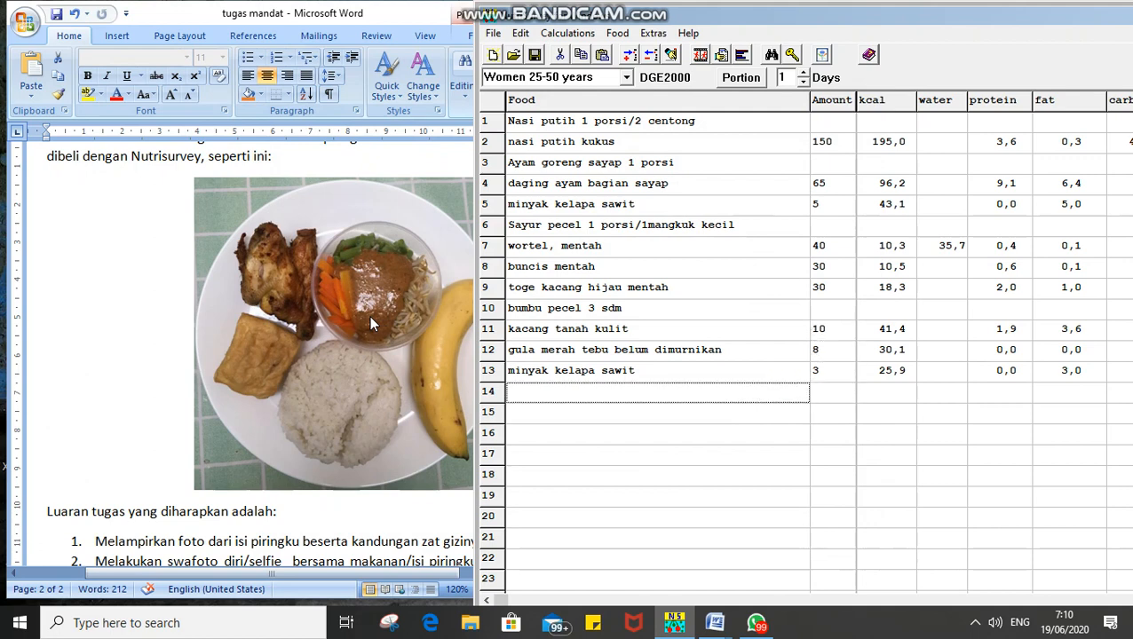
- Enter the dish heading "Tahu goreng 1 potong sedang" in the fourteenth row
type("Tahu goreng")
key("Return")
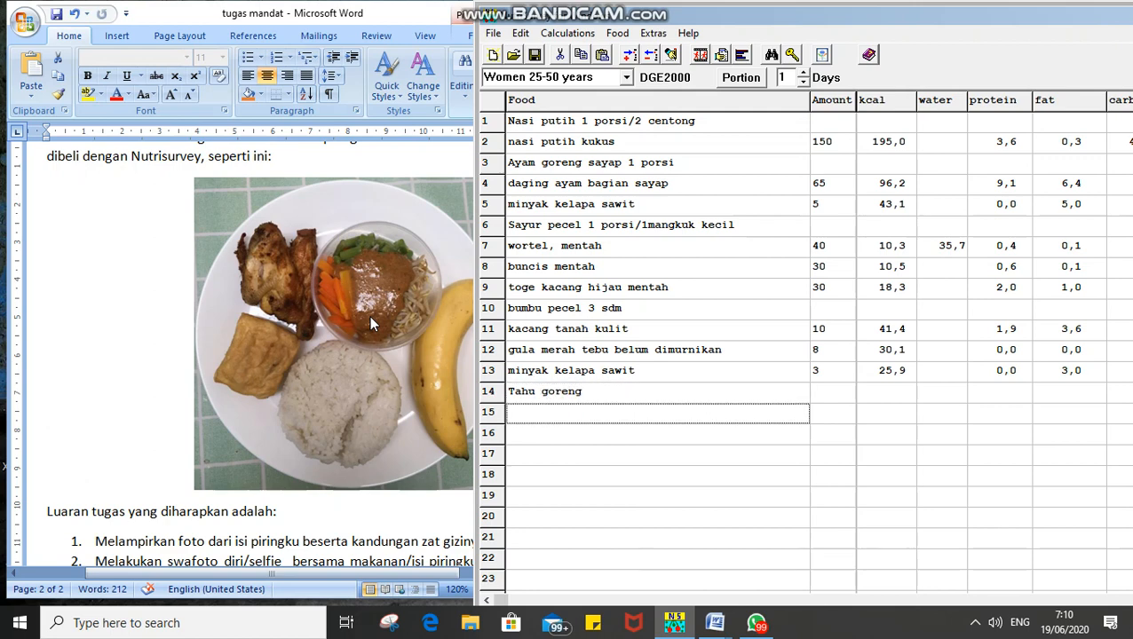
key("Up")
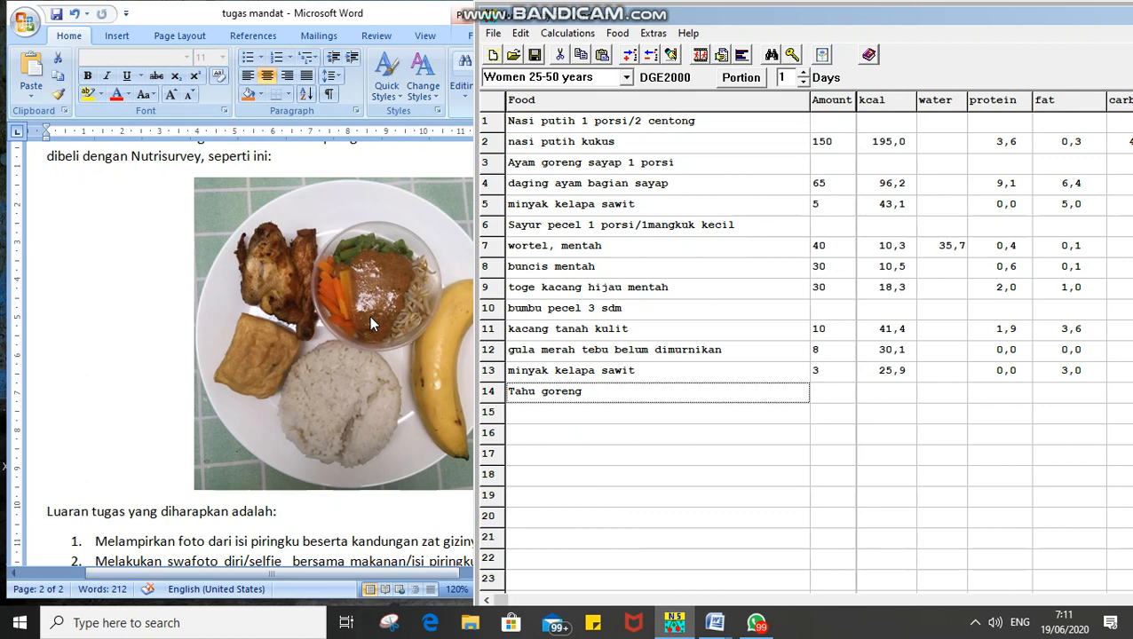
type("1 portong sedang")
key("Return")
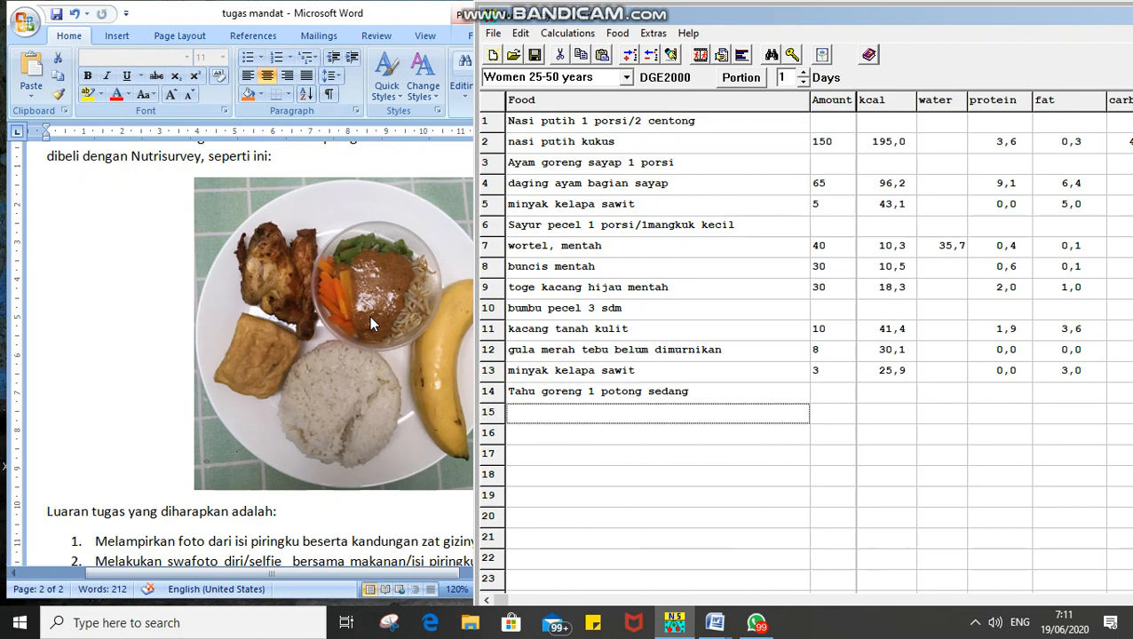
- Look up tahu and add the plain tahu entry in the fifteenth row with an amount of 50
type("tahu")
key("Return")
key("Down")
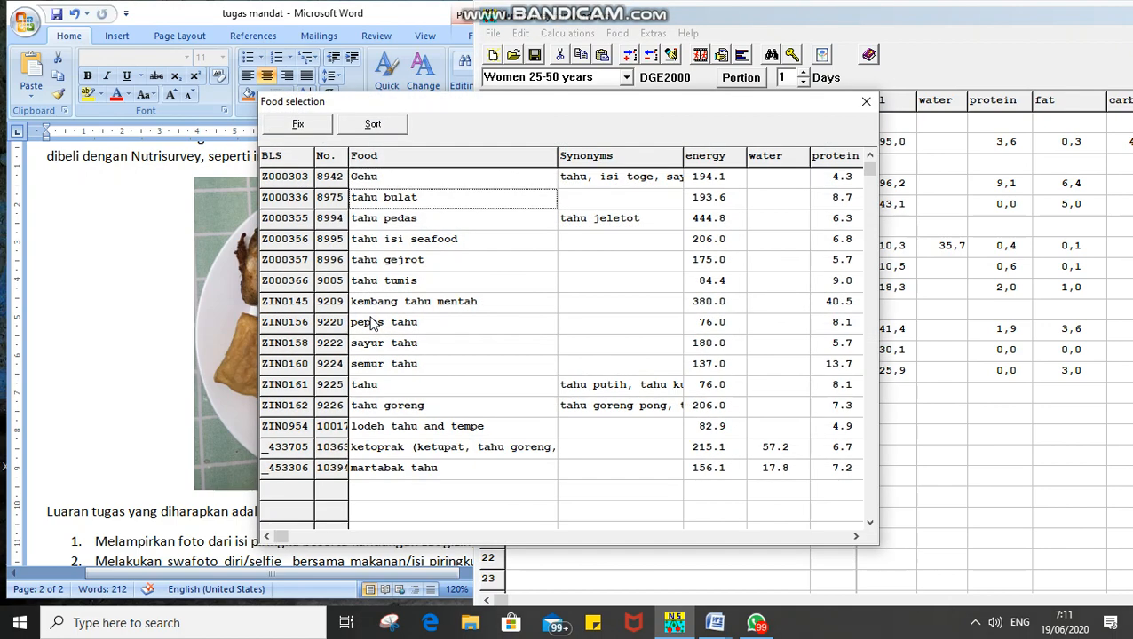
key("Down")
key("Down")
key("Down")
key("Down")
key("Down")
key("Down")
key("Down")
key("Down")
key("Down")
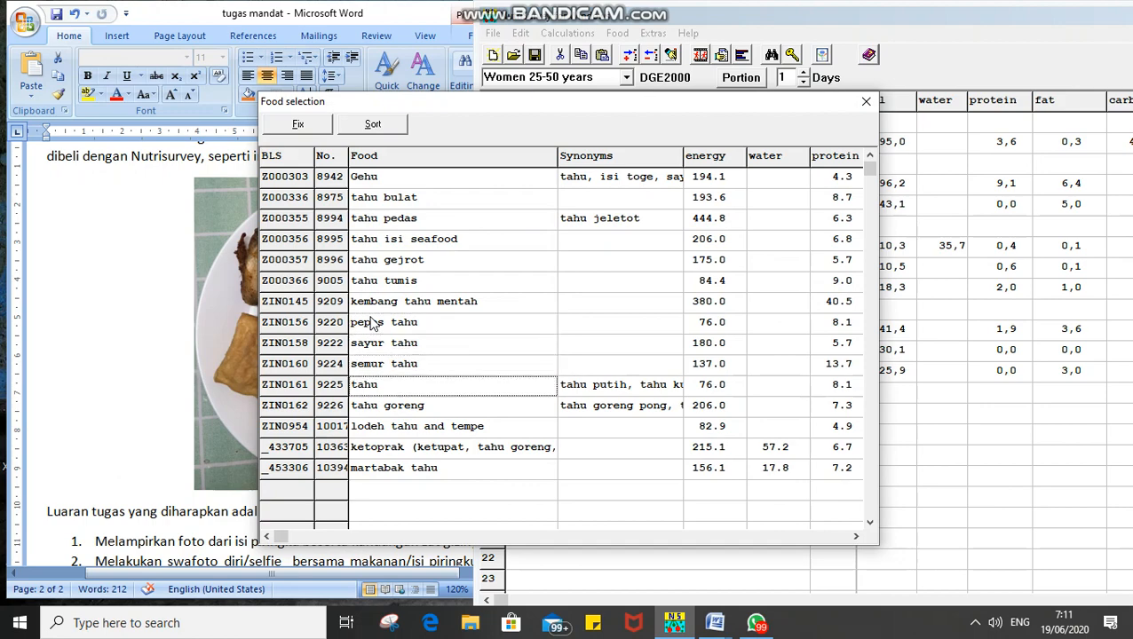
key("Return")
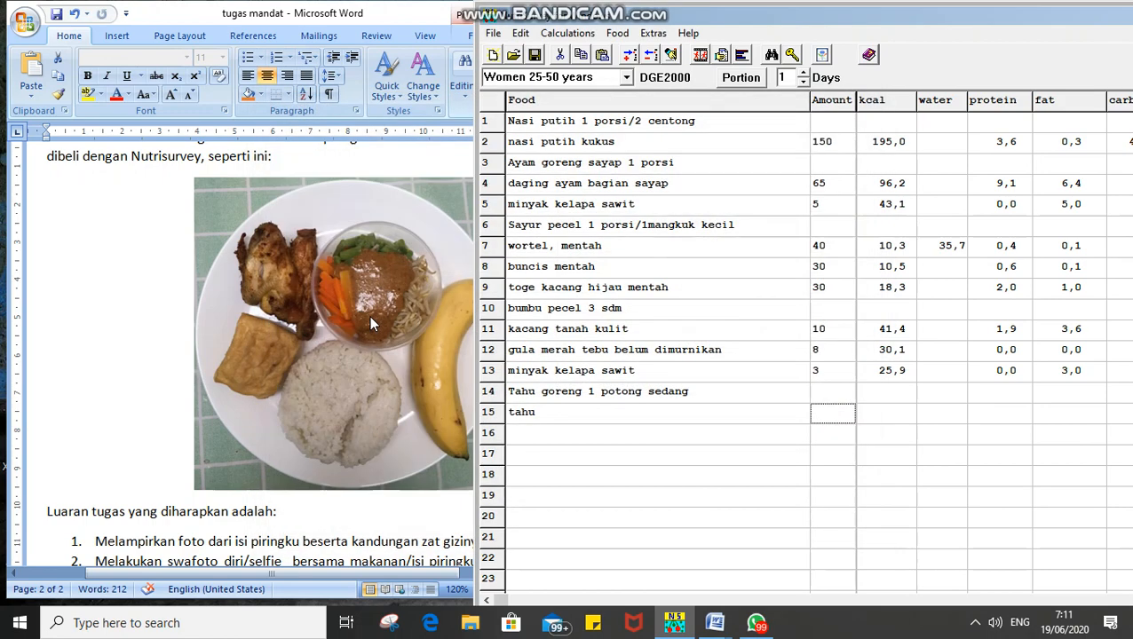
type("50")
key("Return")
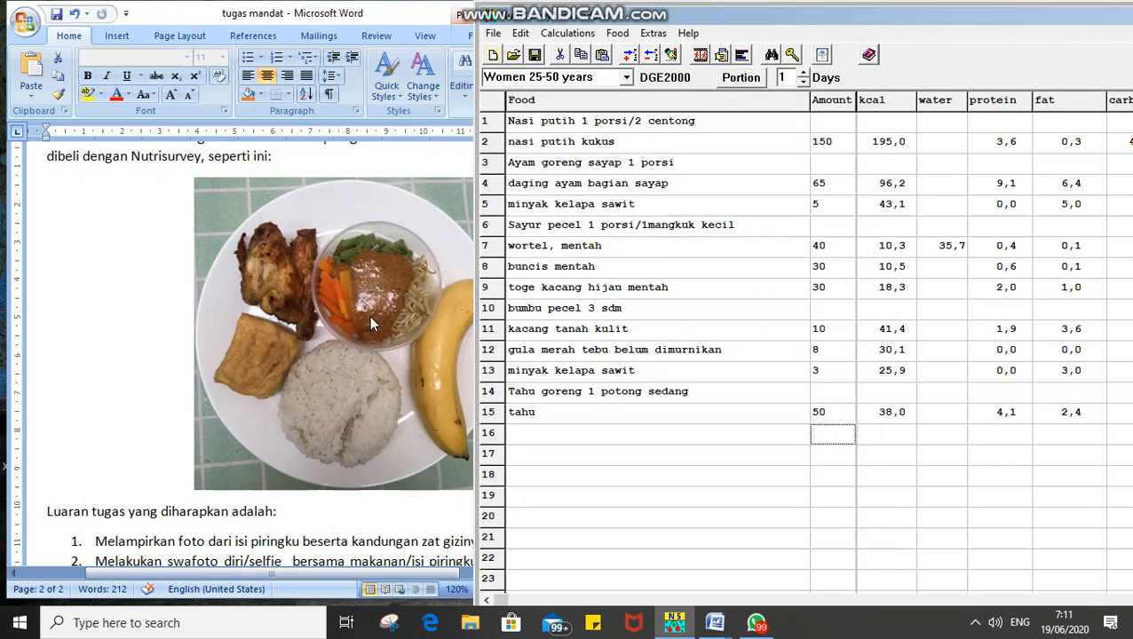
- Look up minyak and add minyak kelapa sawit in the sixteenth row with an amount of 5
type("minyal")
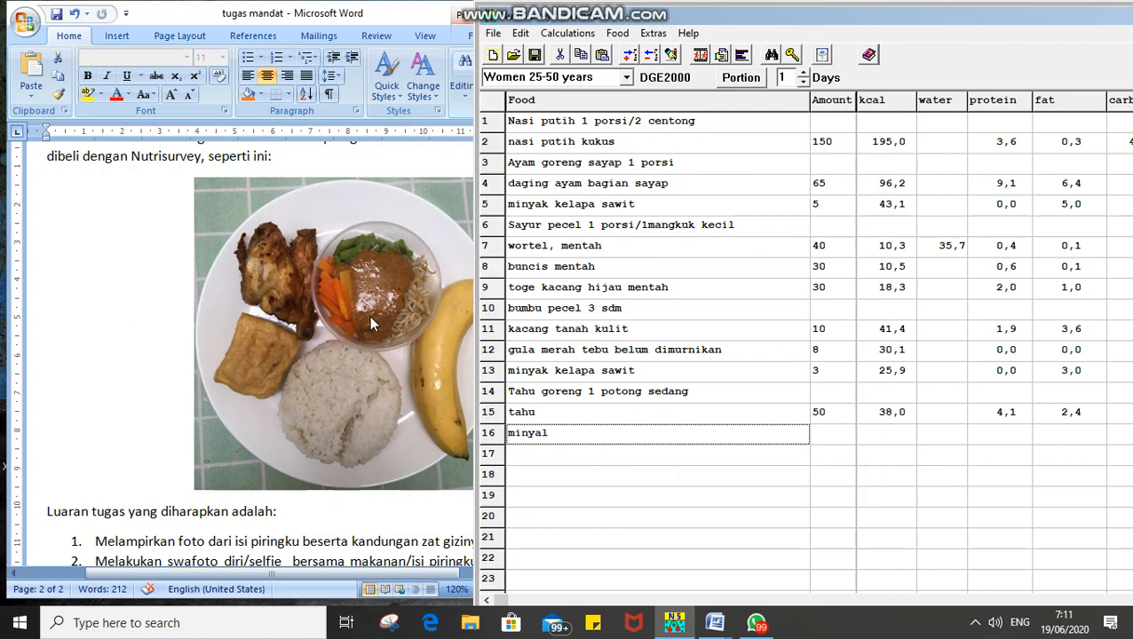
key("BackSpace")
type("k")
key("Down")
key("Down")
key("Down")
key("Down")
key("Down")
key("Down")
key("Down")
key("Down")
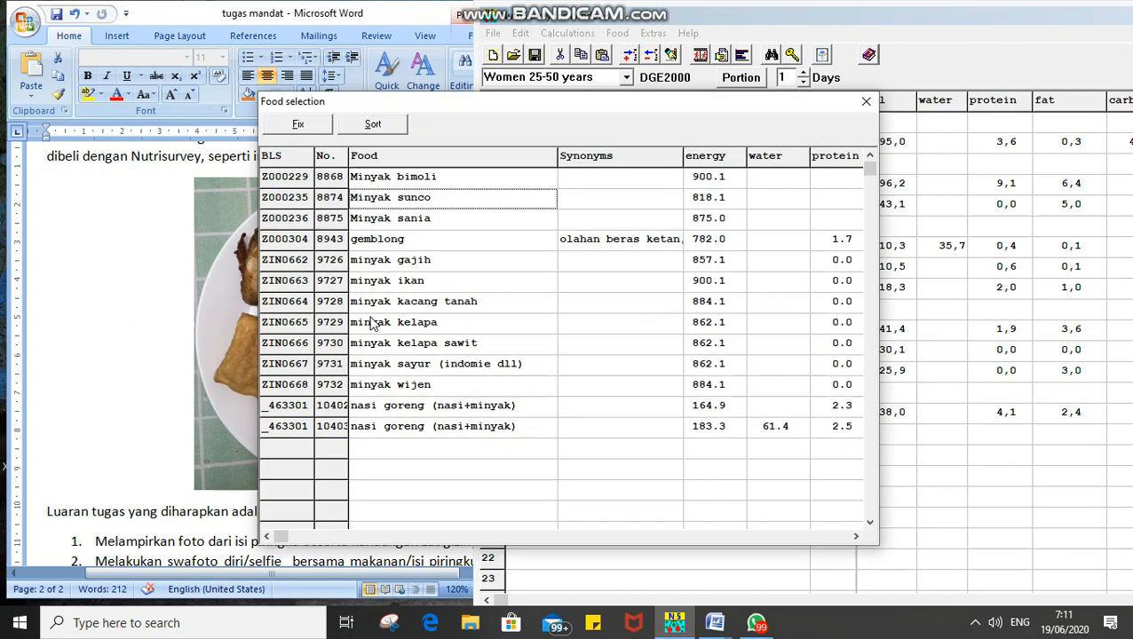
key("Return")
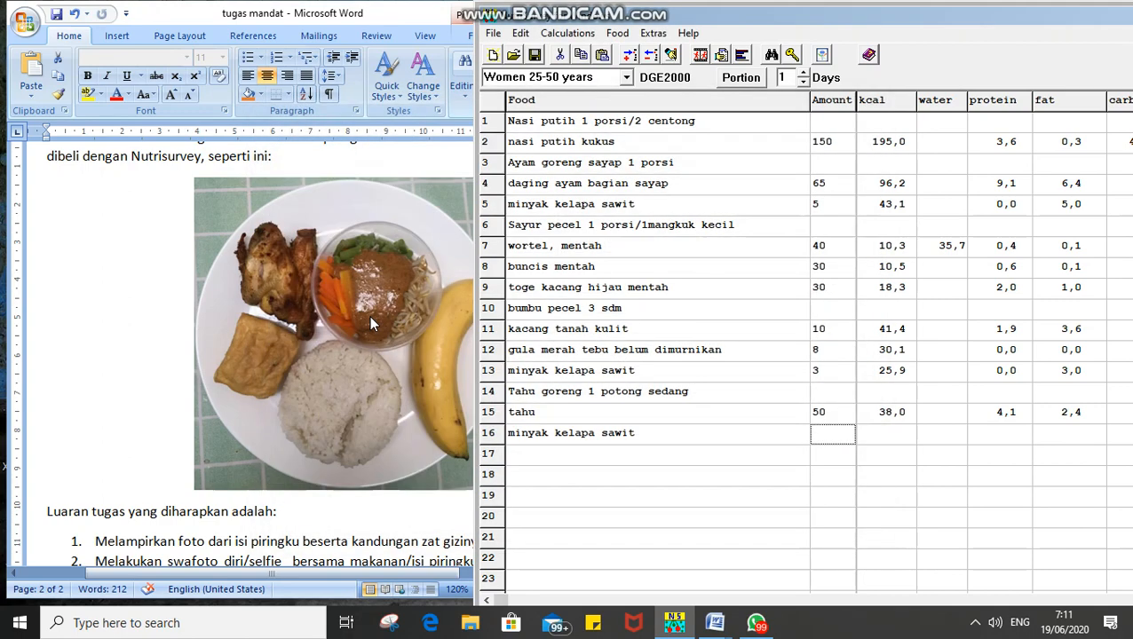
type("5")
key("Return")
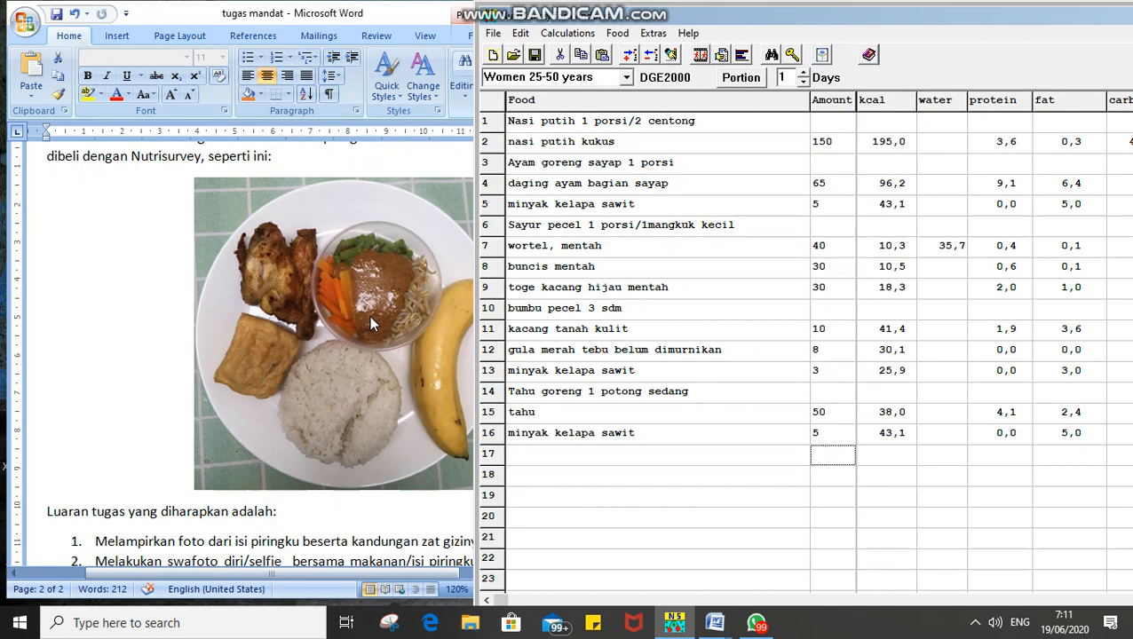
- Enter the heading "Buah pisang 1 bh" in the seventeenth row
key("Left")
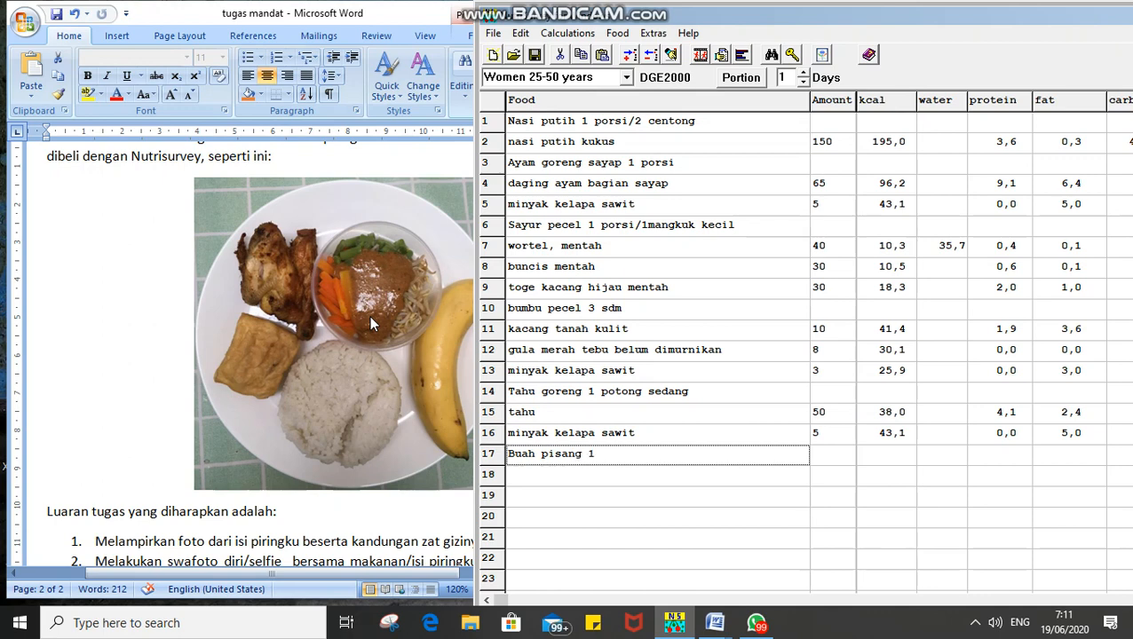
type("h")
key("Up")
key("Down")
key("Down")
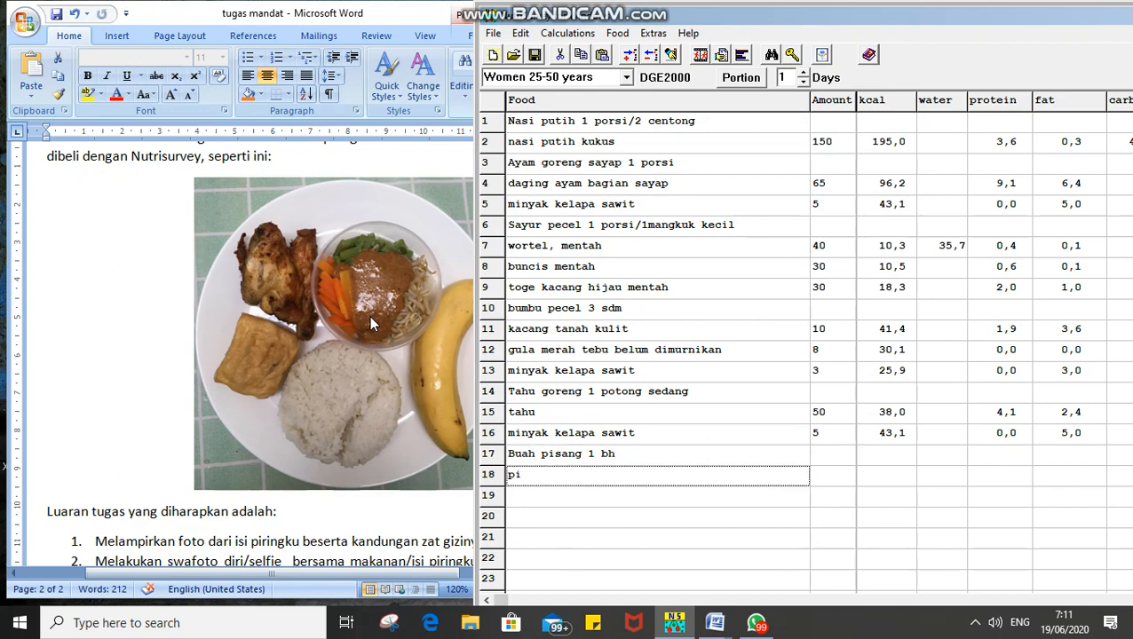
- Look up pisang, add pisang ambon in the eighteenth row and set its amount to 100
key("Return")
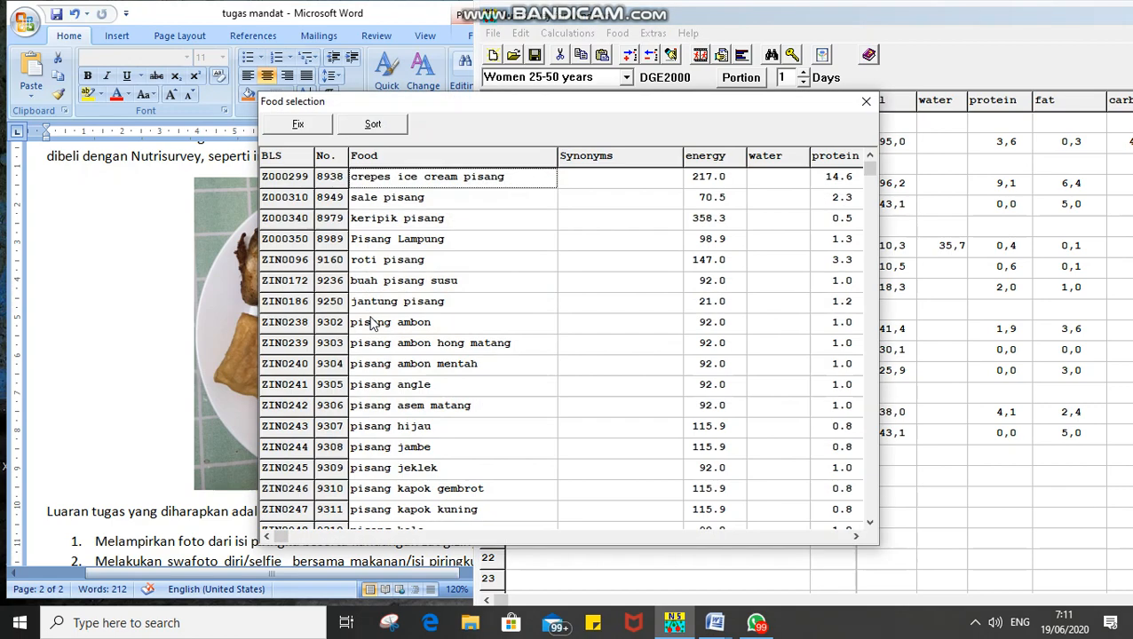
key("Down")
key("Down")
key("Down")
key("Down")
key("Down")
key("Down")
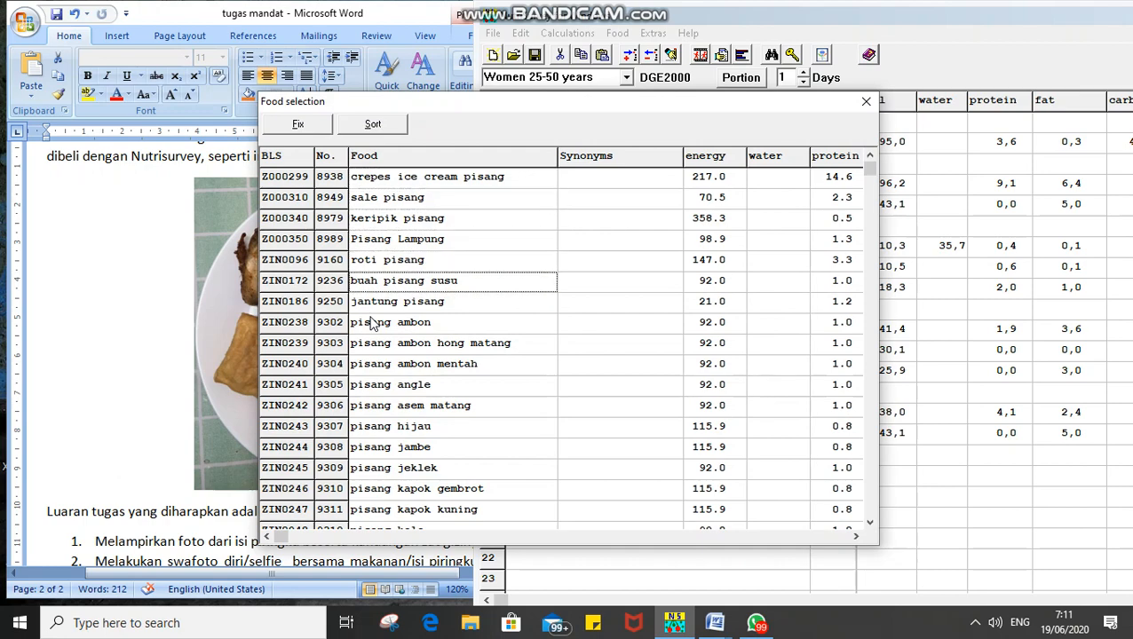
key("Down")
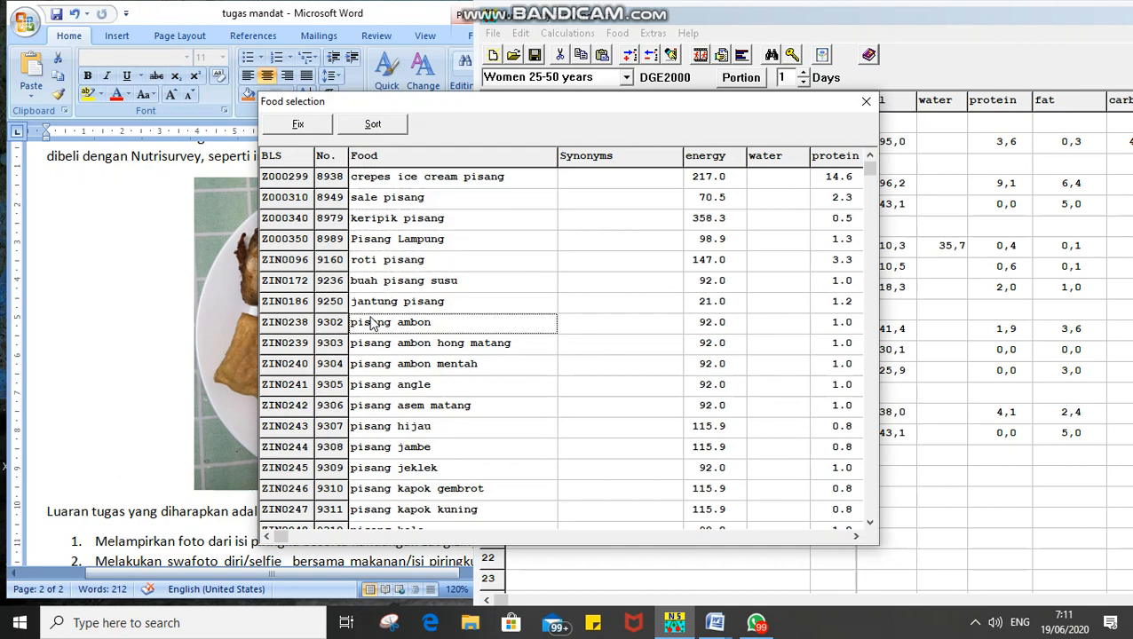
key("Return")
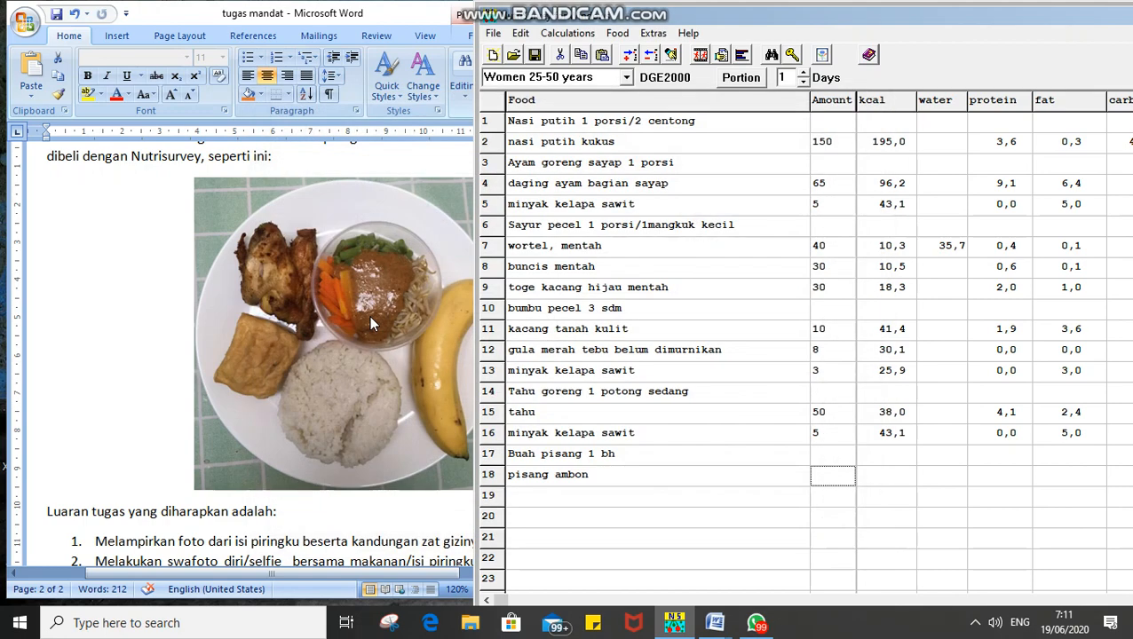
type("75")
scroll(794, 459, "down", 3)
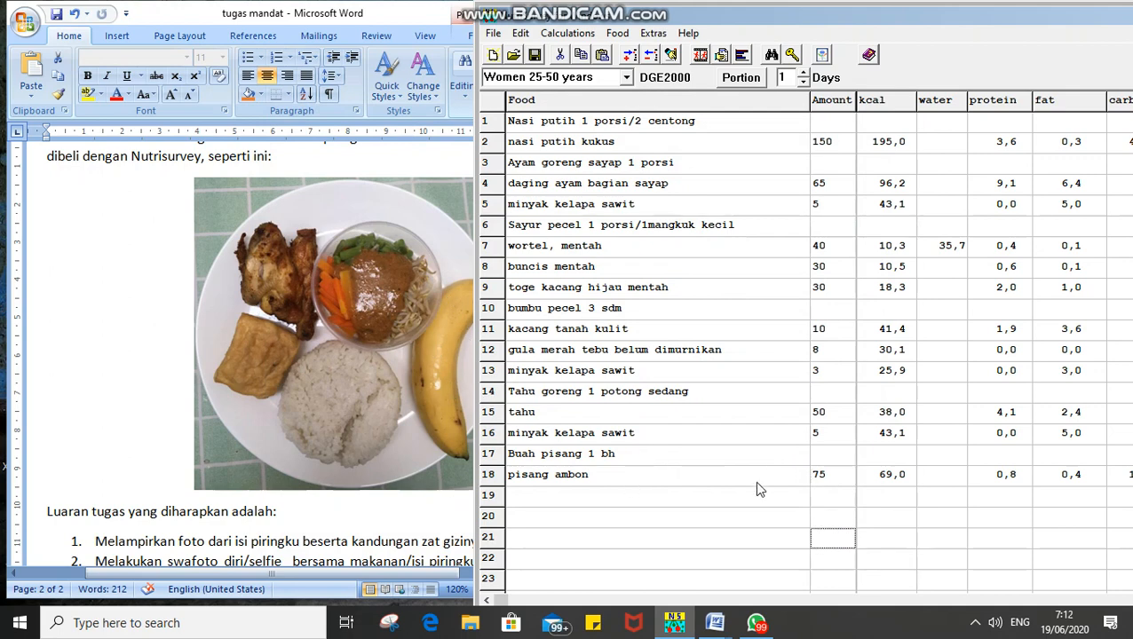
left_click(833, 482)
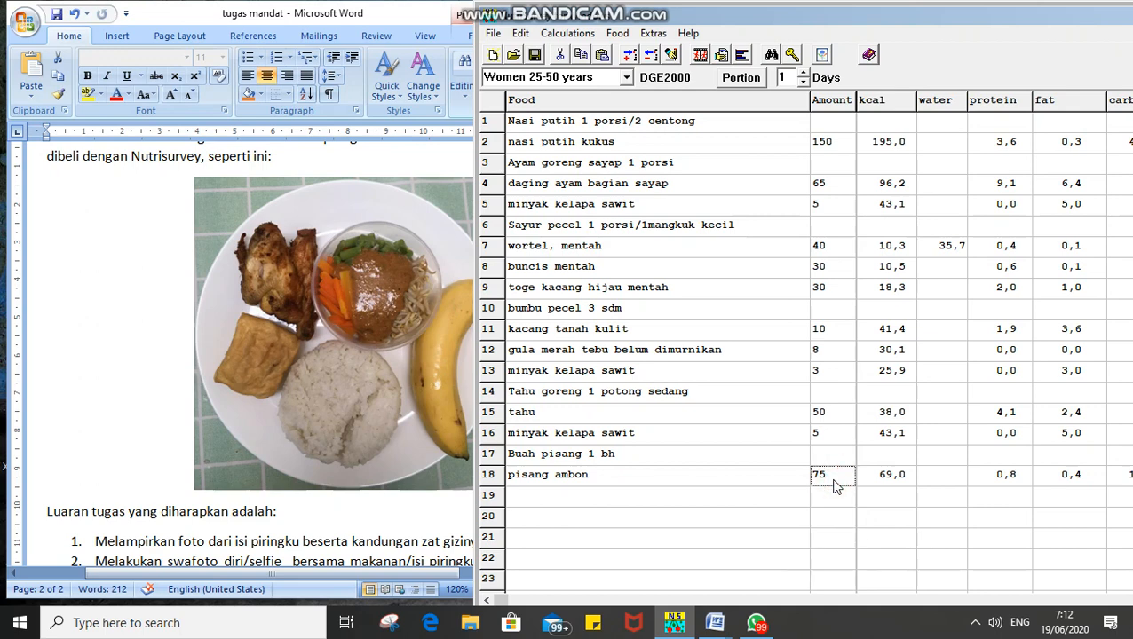
type("100")
- Move the food record window over the document and maximize it to show the total analysis
left_click_drag(920, 27, 643, 27)
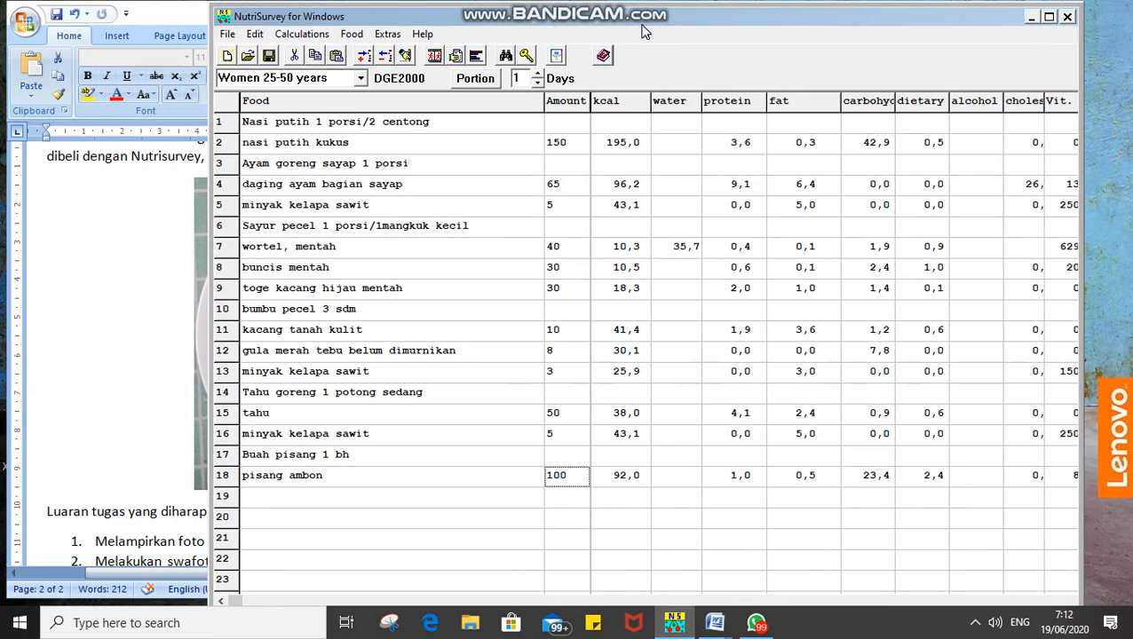
left_click(1048, 17)
left_click(1049, 19)
left_click(1049, 18)
left_click(1048, 18)
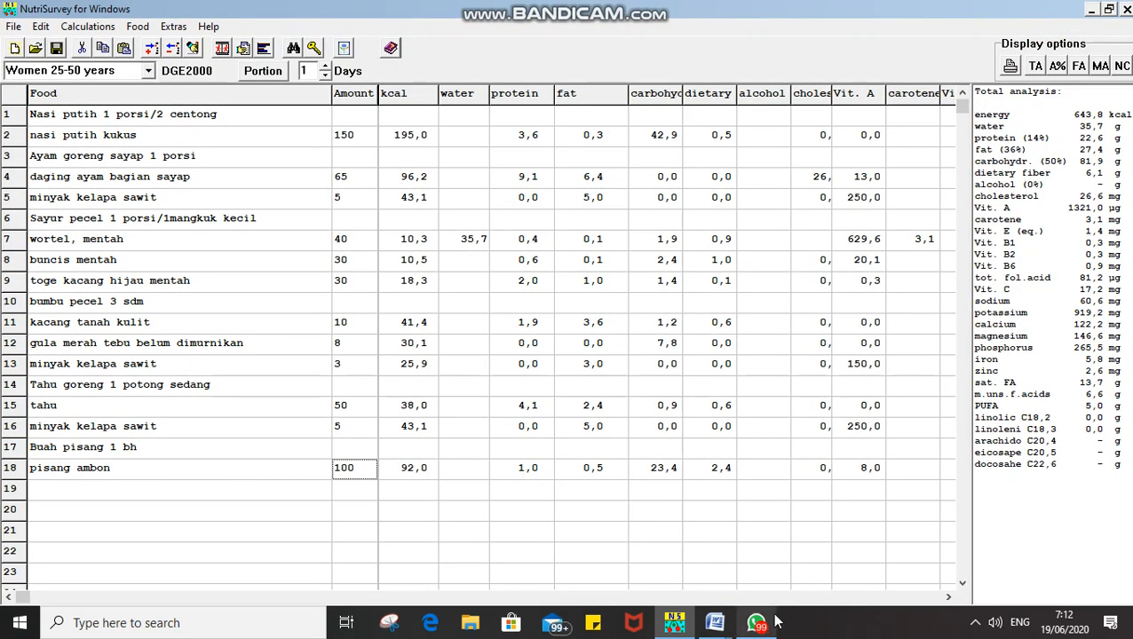
- Switch to the Word document NS_tugas mandat, read through its food record analysis and nutrient results, and return to NutriSurvey
mouse_move(775, 621)
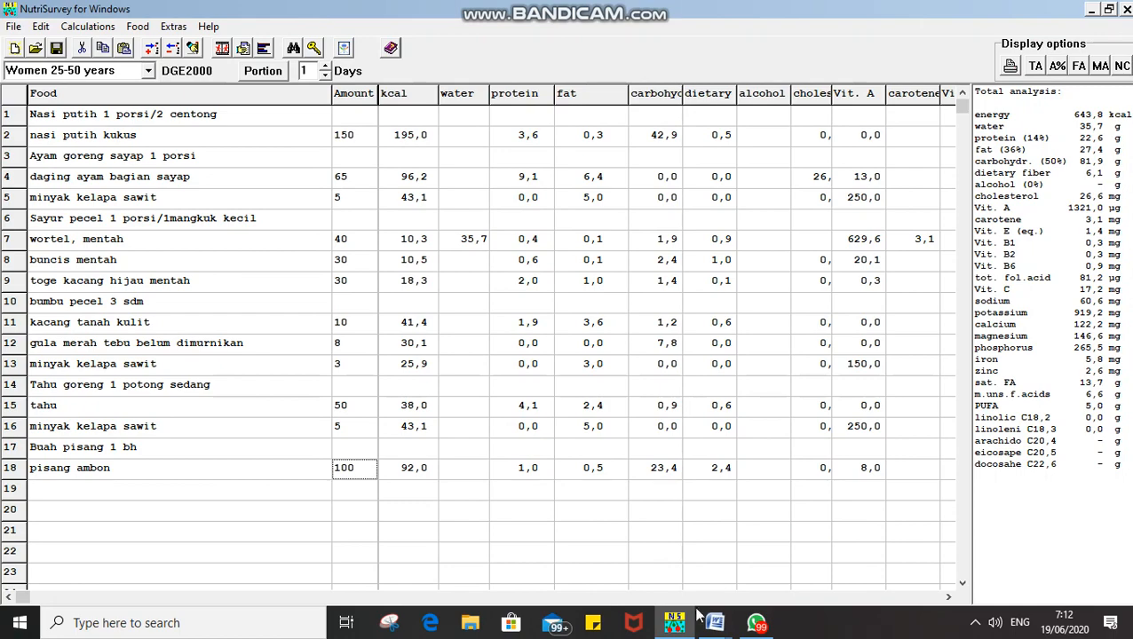
mouse_move(721, 628)
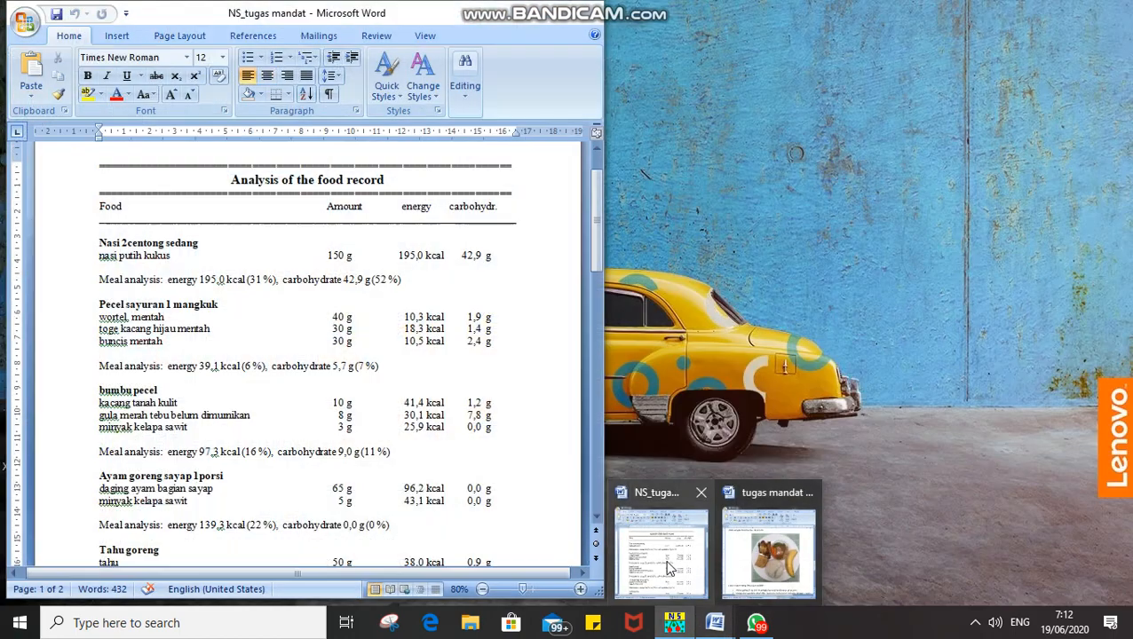
left_click(667, 565)
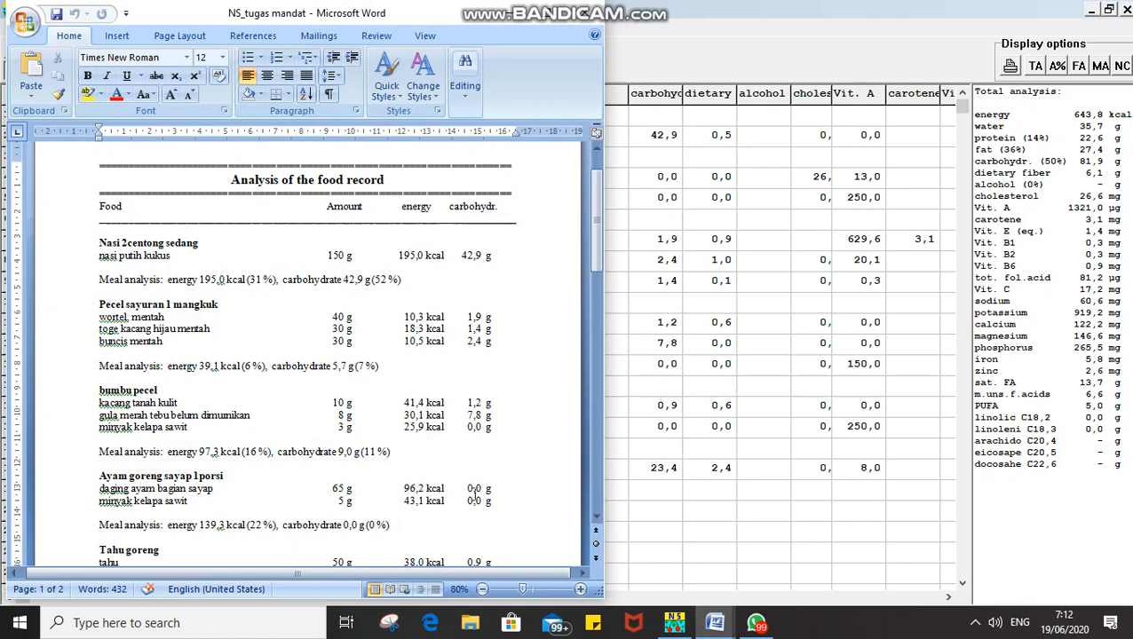
scroll(474, 494, "down", 3)
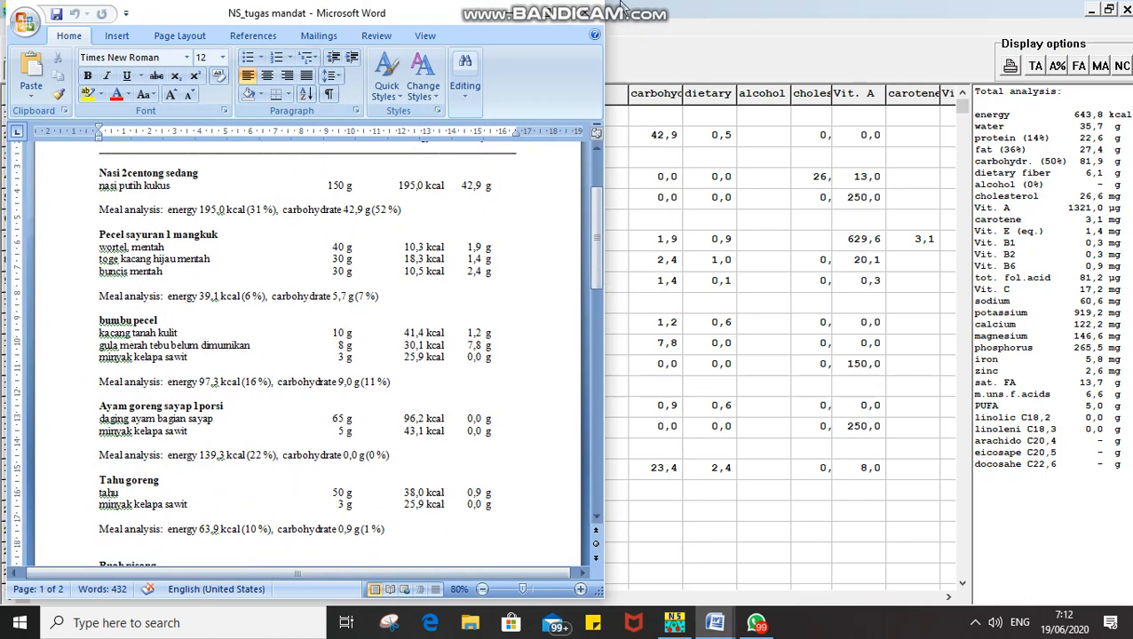
scroll(493, 204, "down", 4)
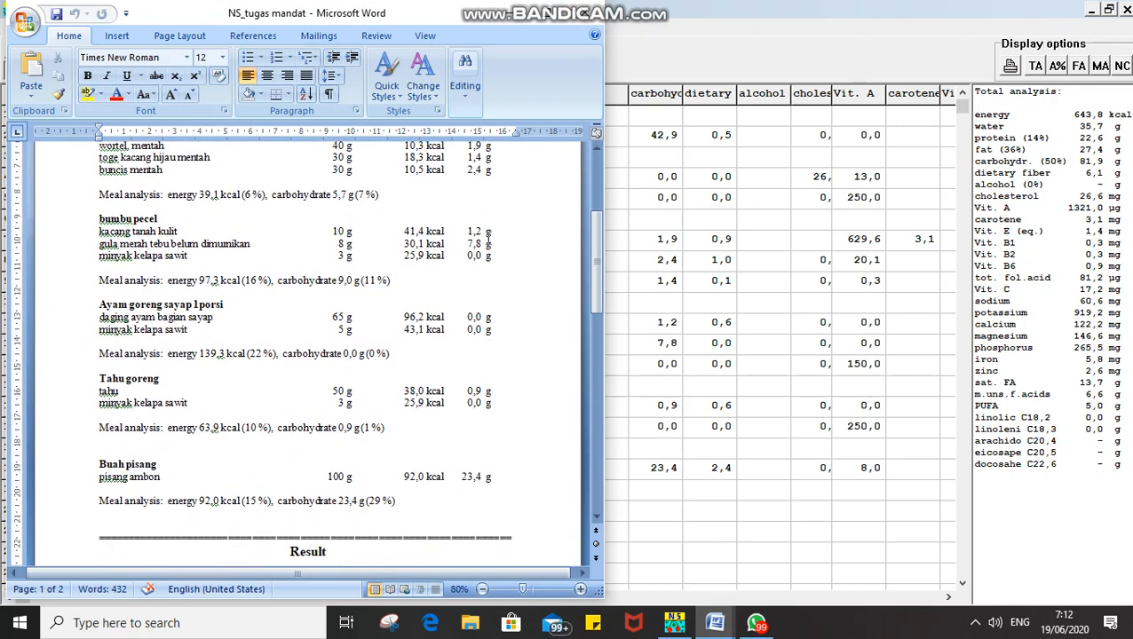
scroll(487, 240, "down", 2)
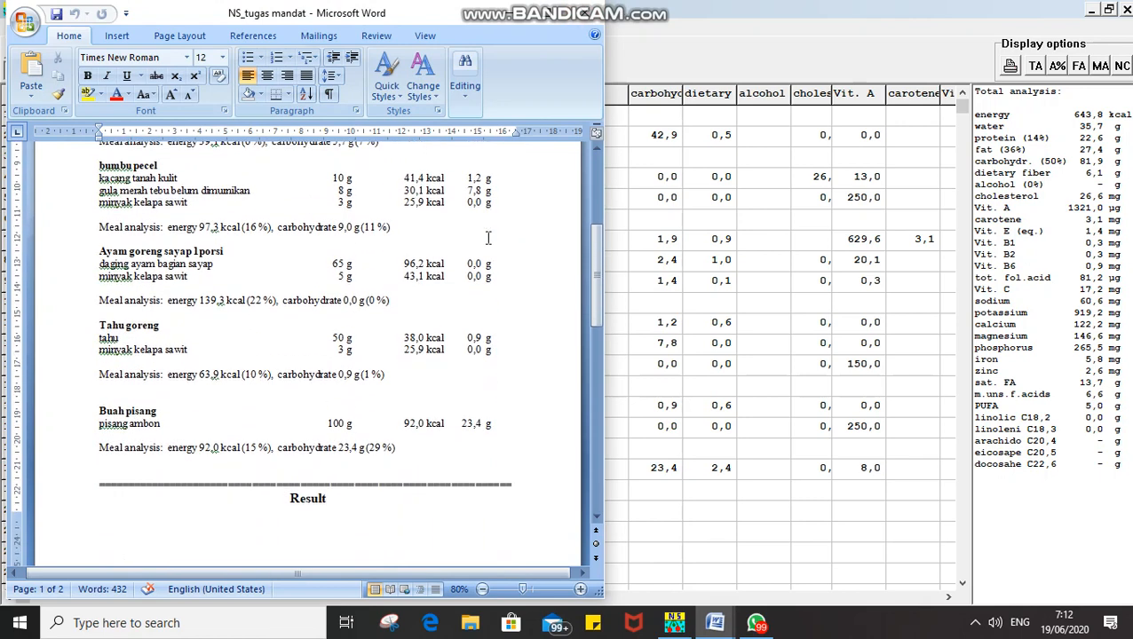
scroll(487, 238, "down", 12)
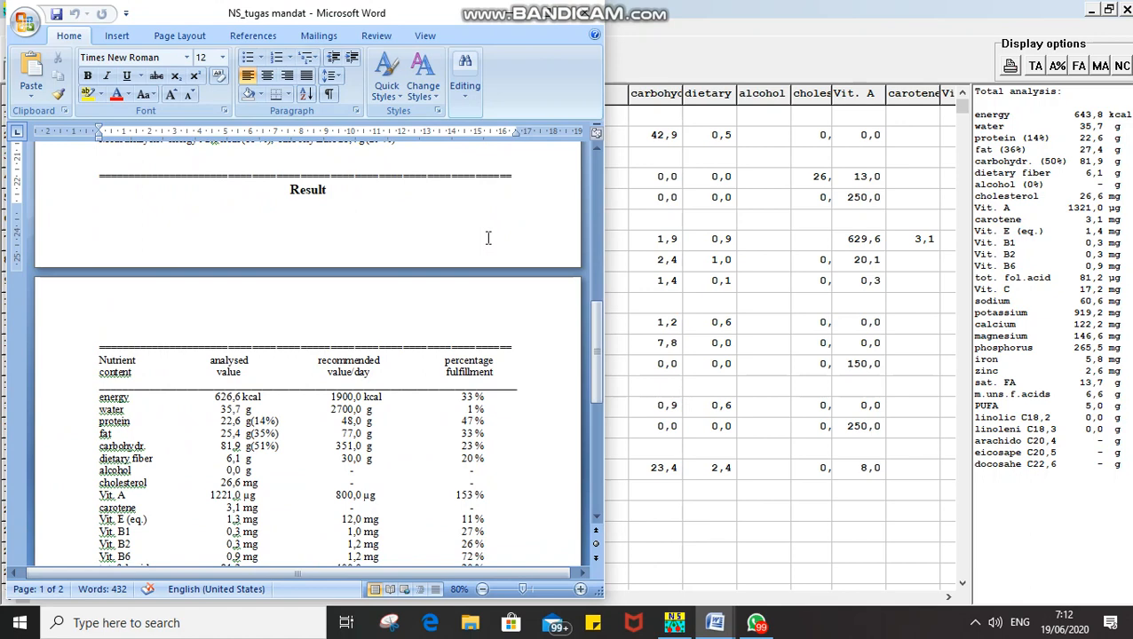
left_click(521, 20)
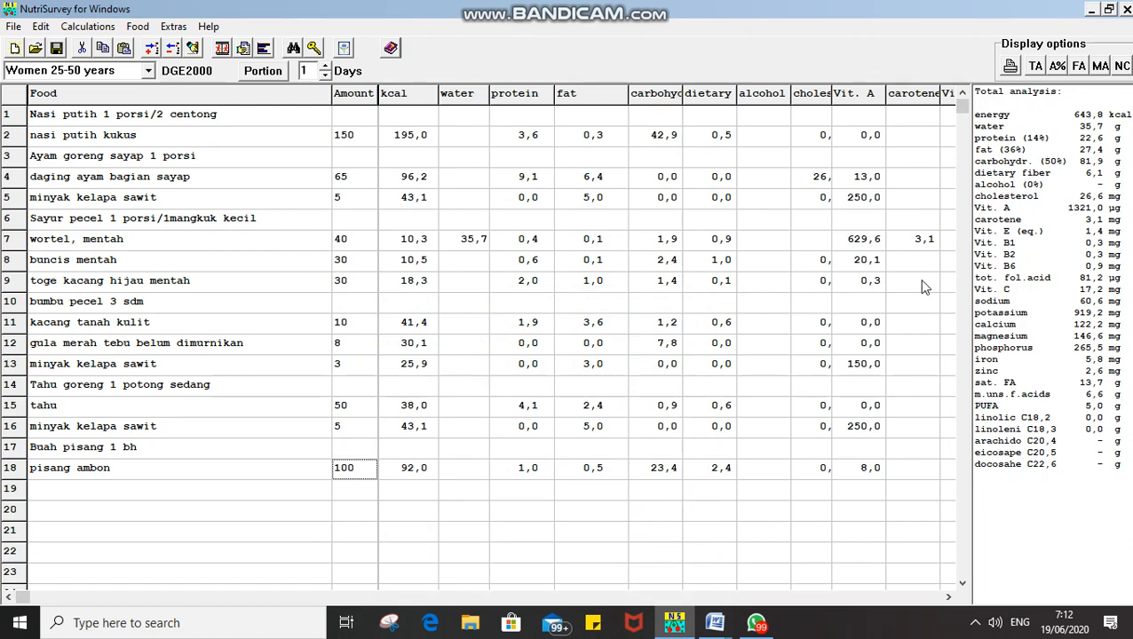
- Switch to the Word document NS_tugas mandat, view the start of its food record analysis, and return to NutriSurvey
left_click(716, 625)
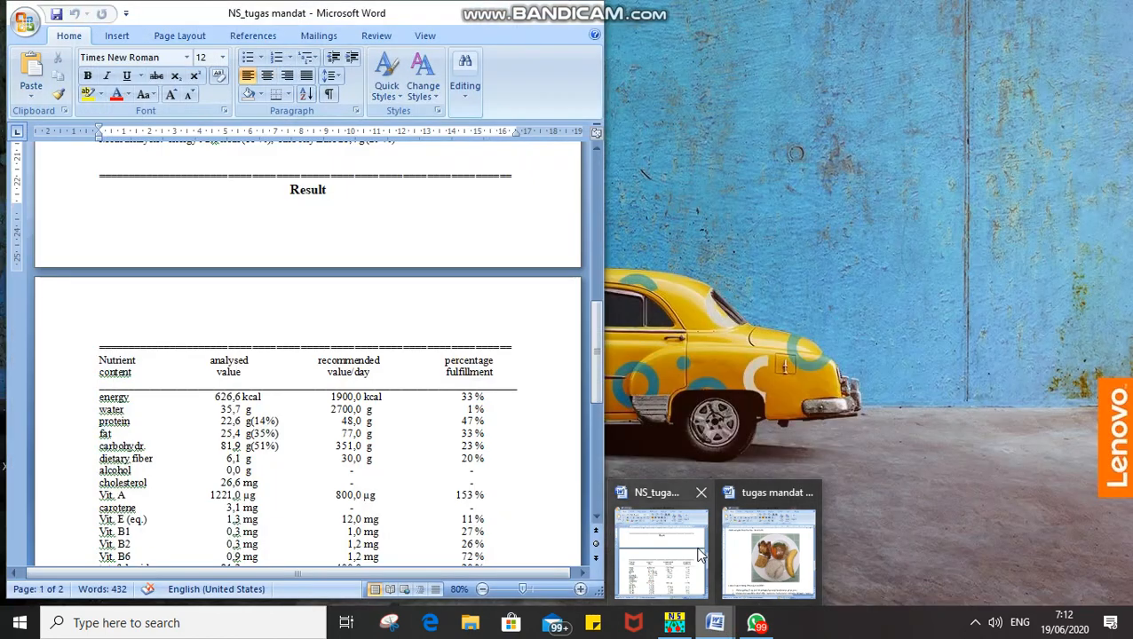
left_click(699, 555)
scroll(381, 392, "up", 15)
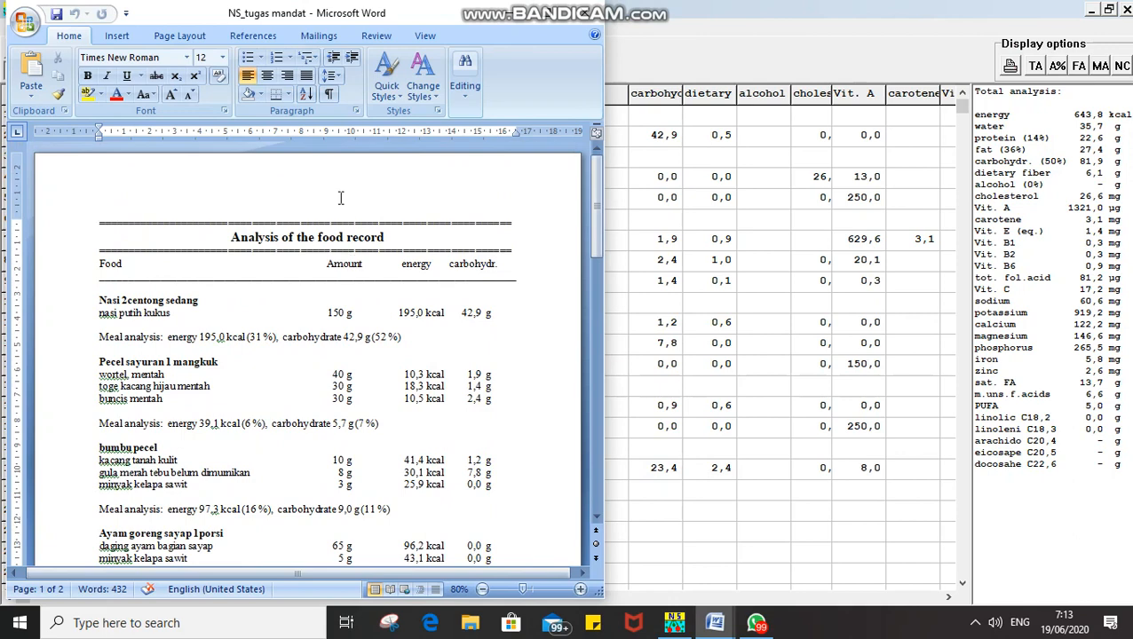
left_click(511, 14)
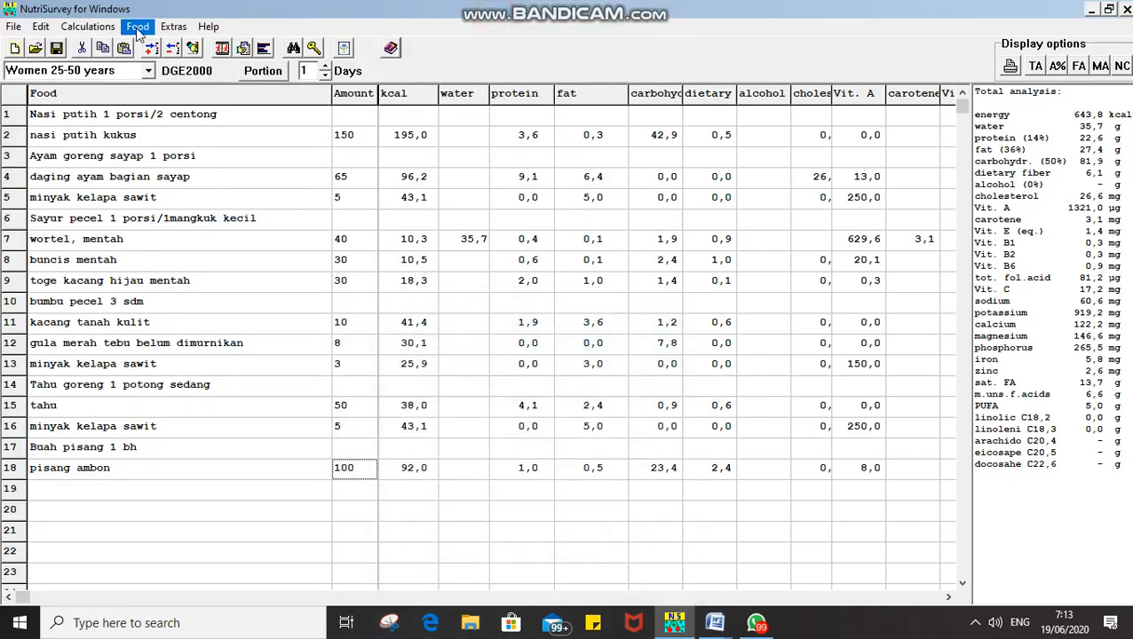
- Generate the printout of the current food record and dismiss the notice about the output editor
left_click(173, 28)
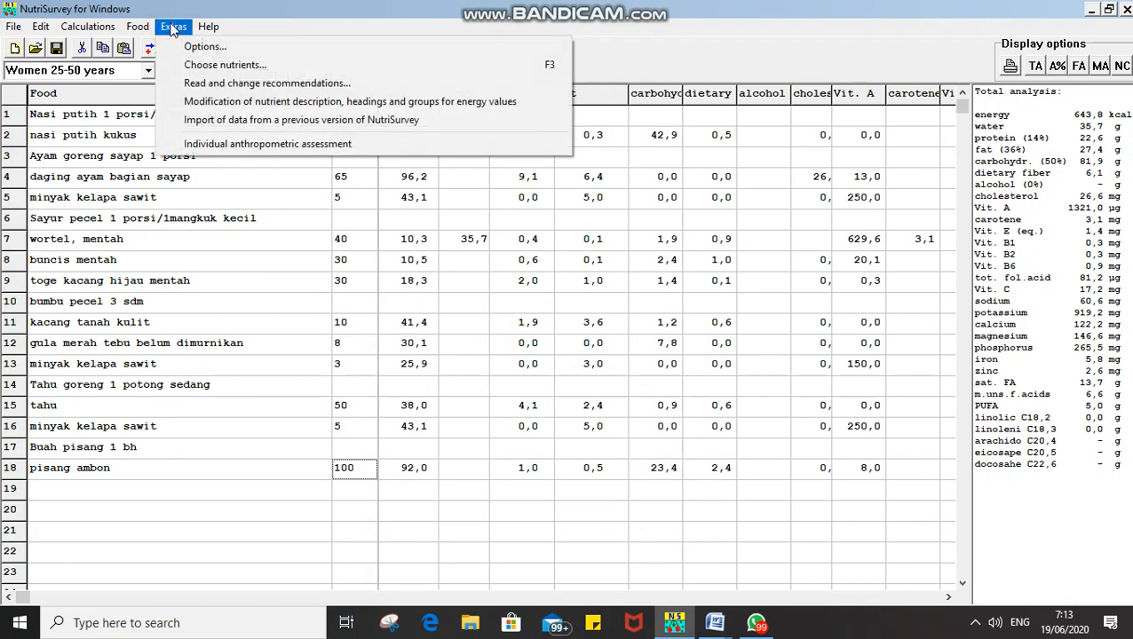
mouse_move(88, 27)
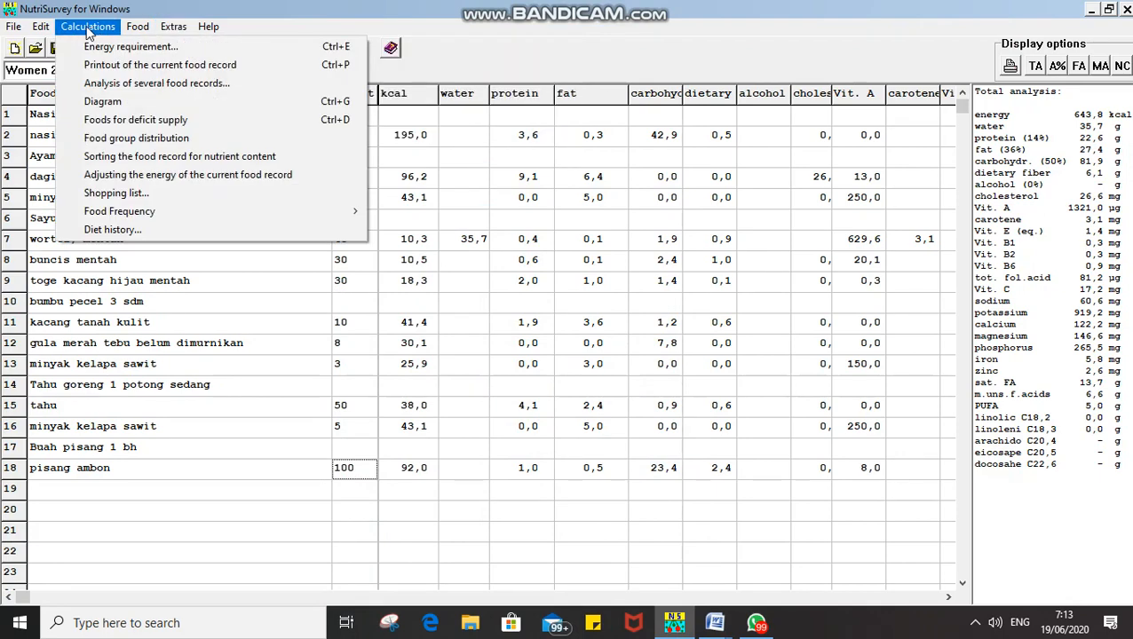
left_click(119, 68)
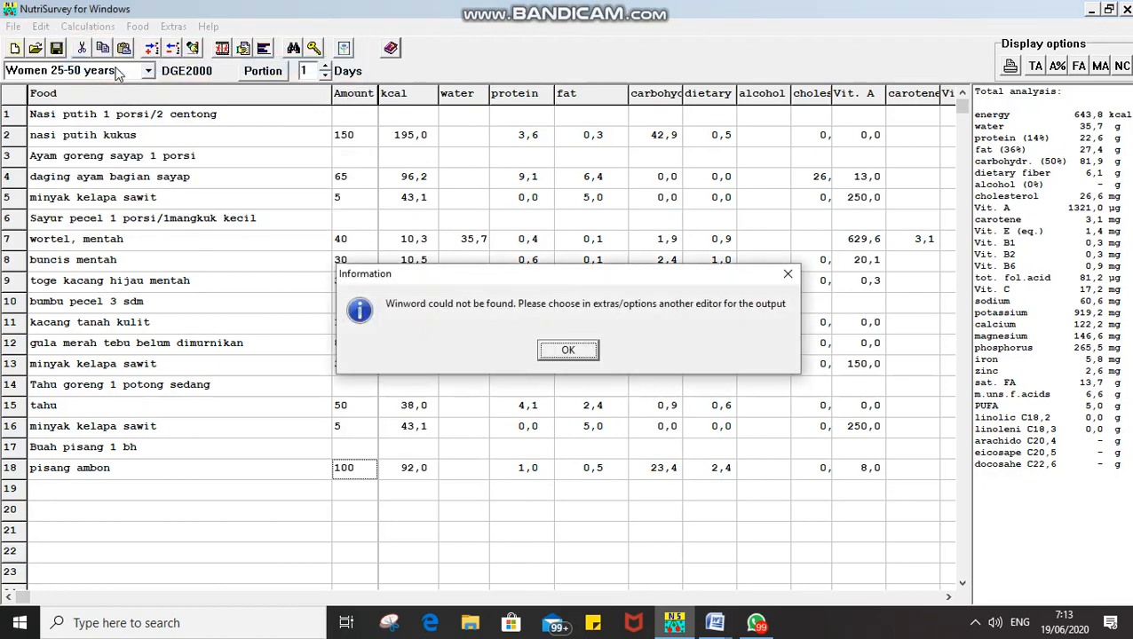
left_click(559, 349)
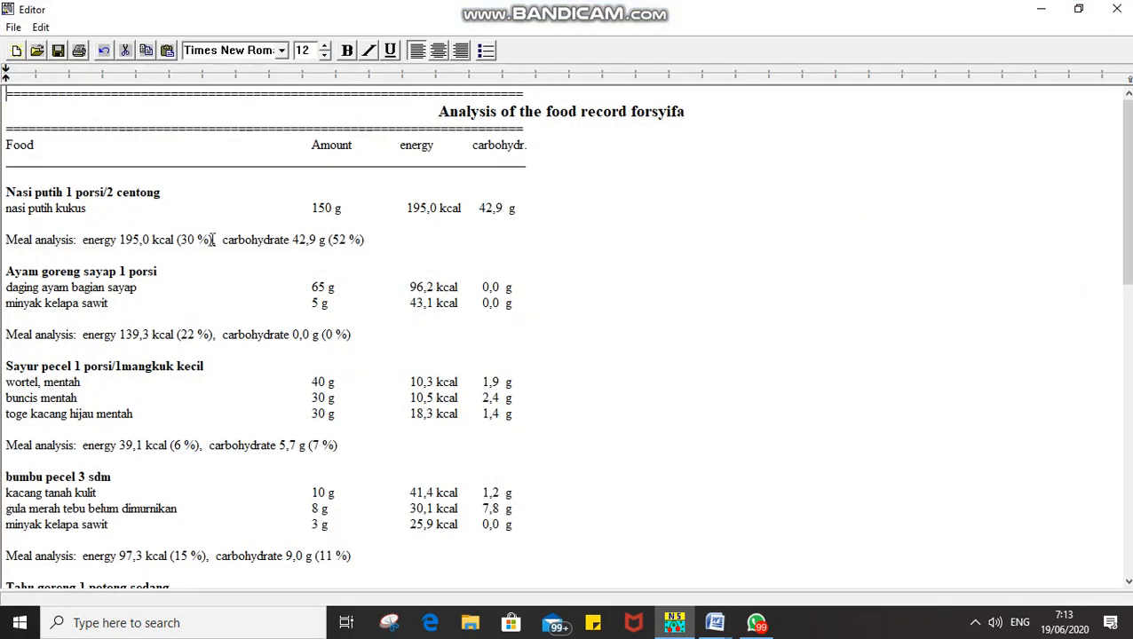
- Look through the food record printout down to the nutrient results and copy its entire text
scroll(212, 239, "down", 10)
scroll(212, 240, "down", 7)
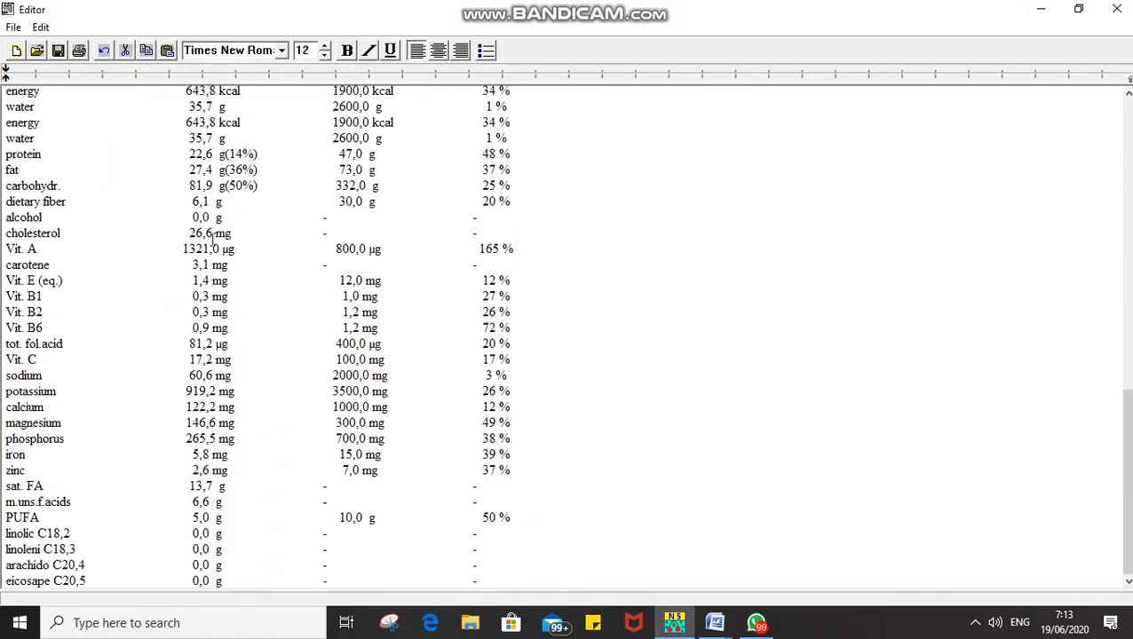
scroll(212, 240, "up", 16)
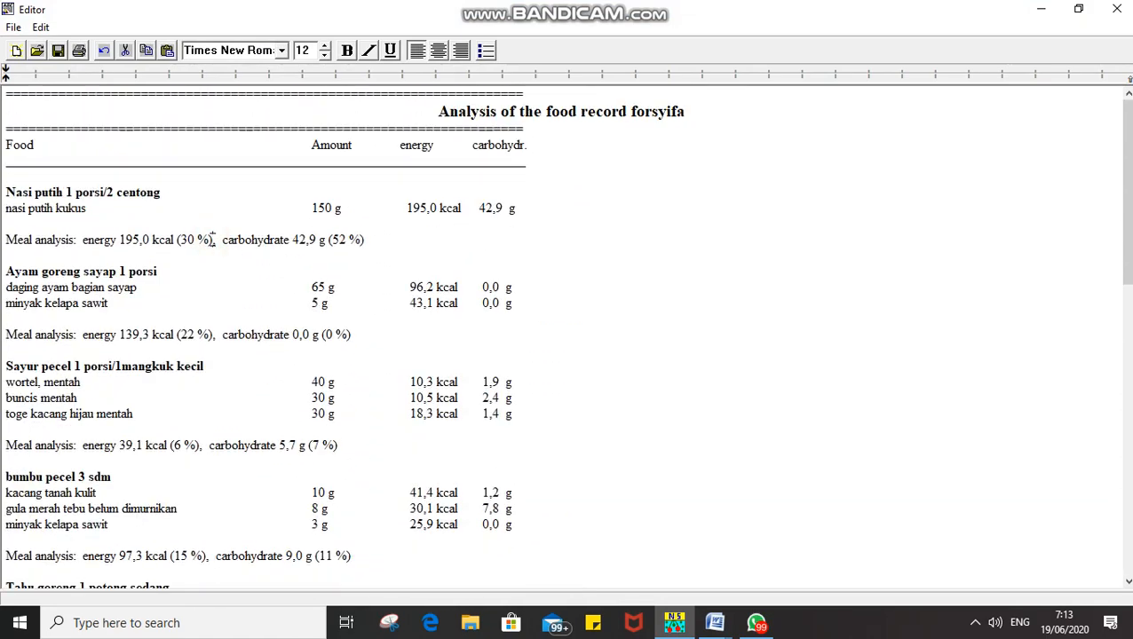
key("ctrl+a")
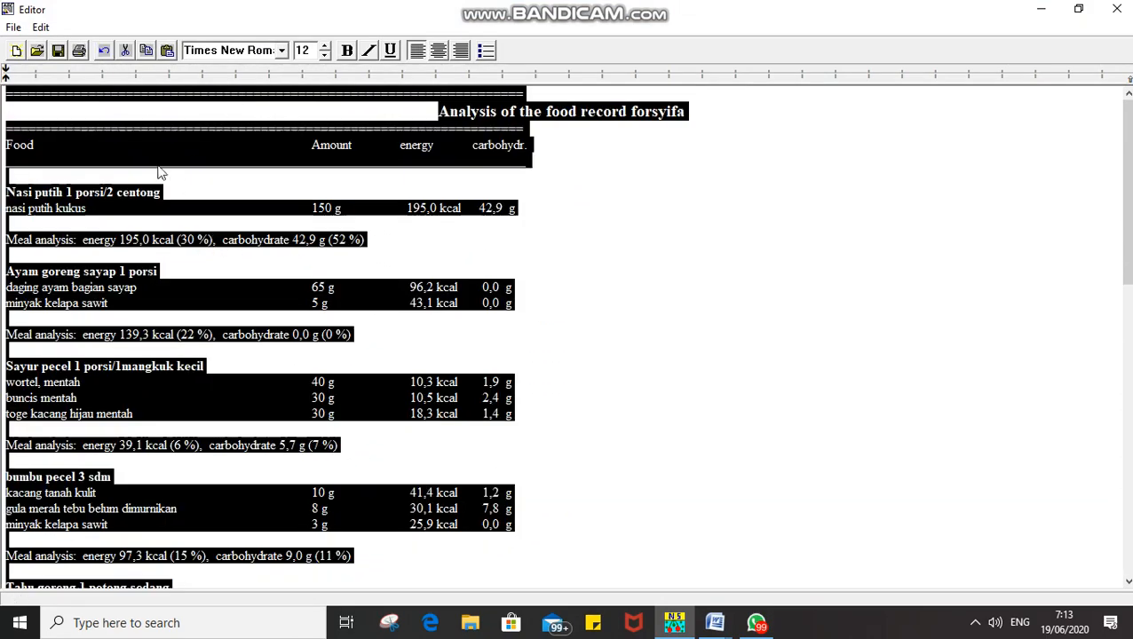
left_click(147, 50)
left_click(147, 51)
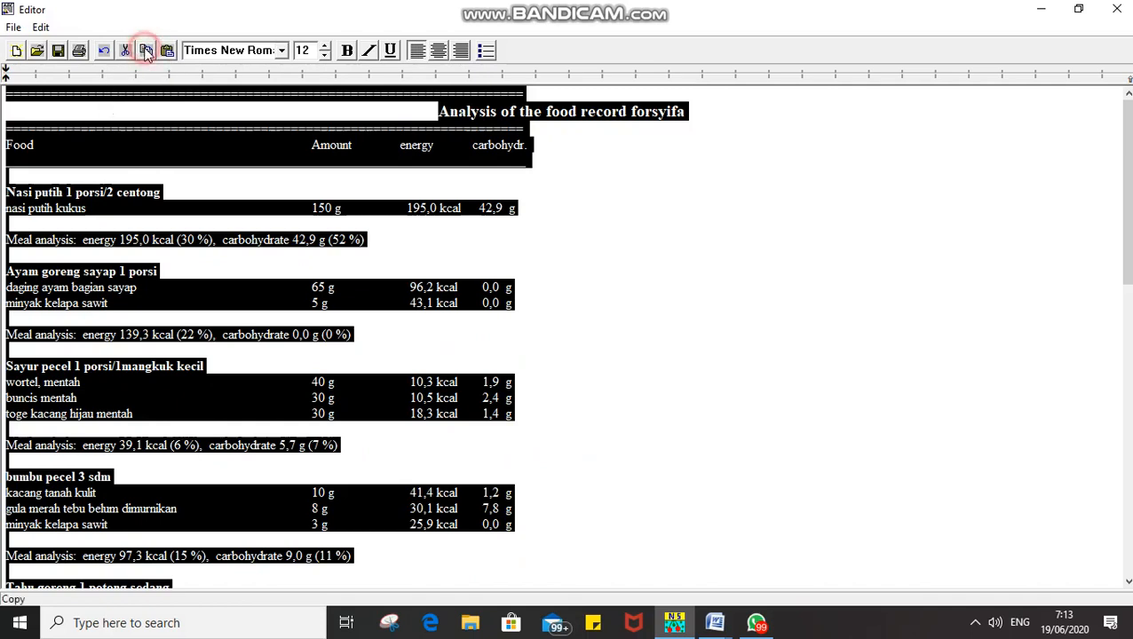
- Switch to the Word document tugas mandat and insert a page break in the empty space below "Perempuan"
left_click(718, 622)
left_click(742, 559)
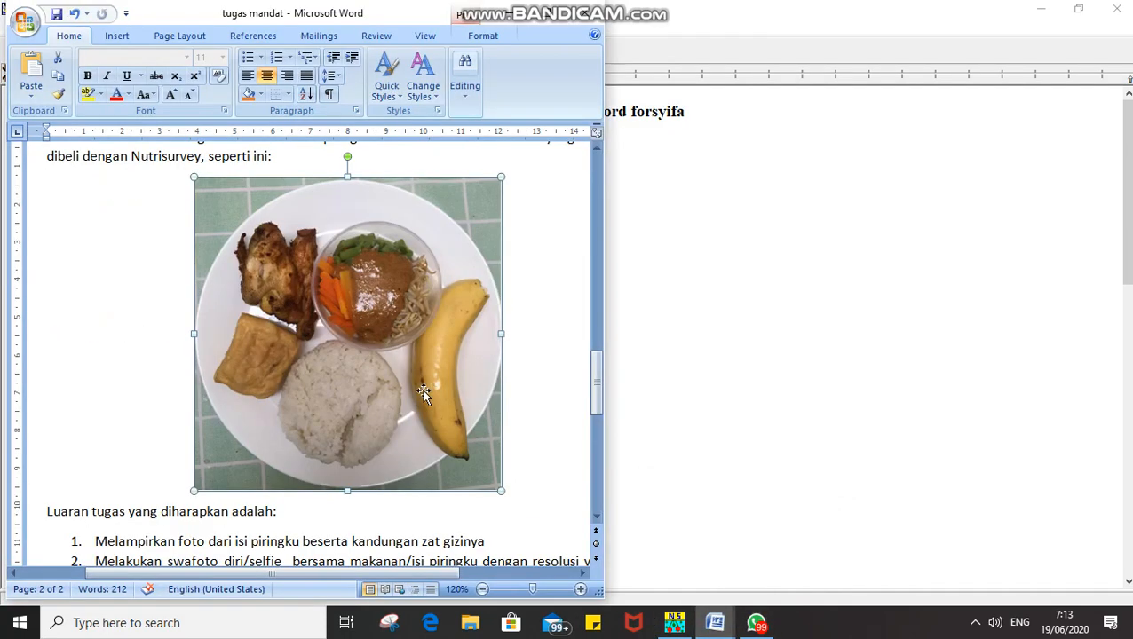
scroll(424, 391, "down", 10)
left_click(135, 394)
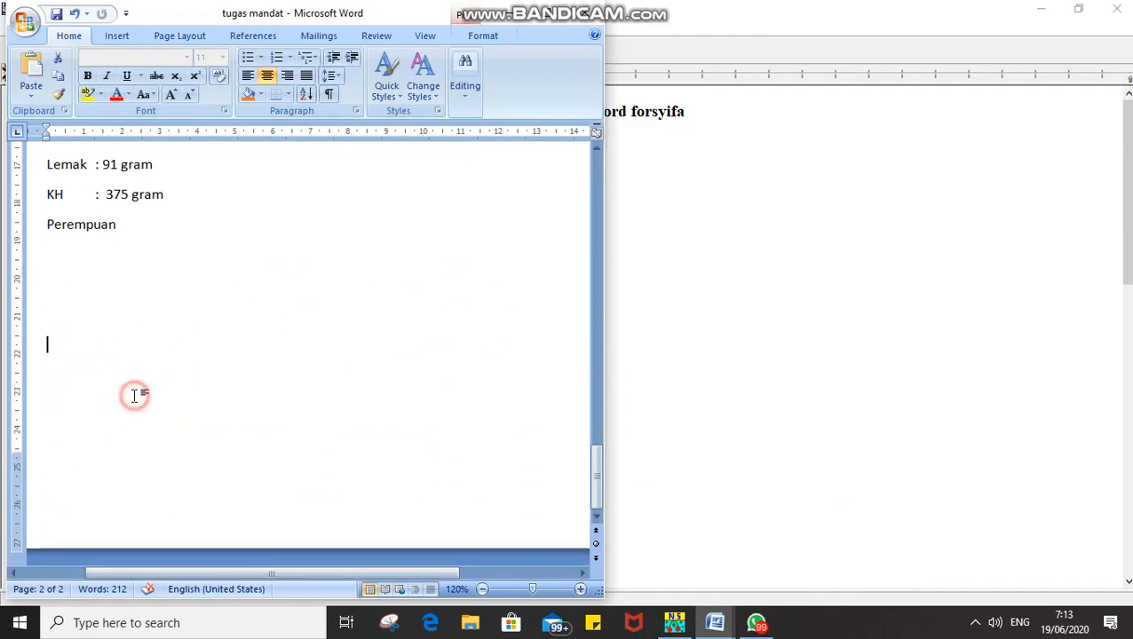
left_click(117, 38)
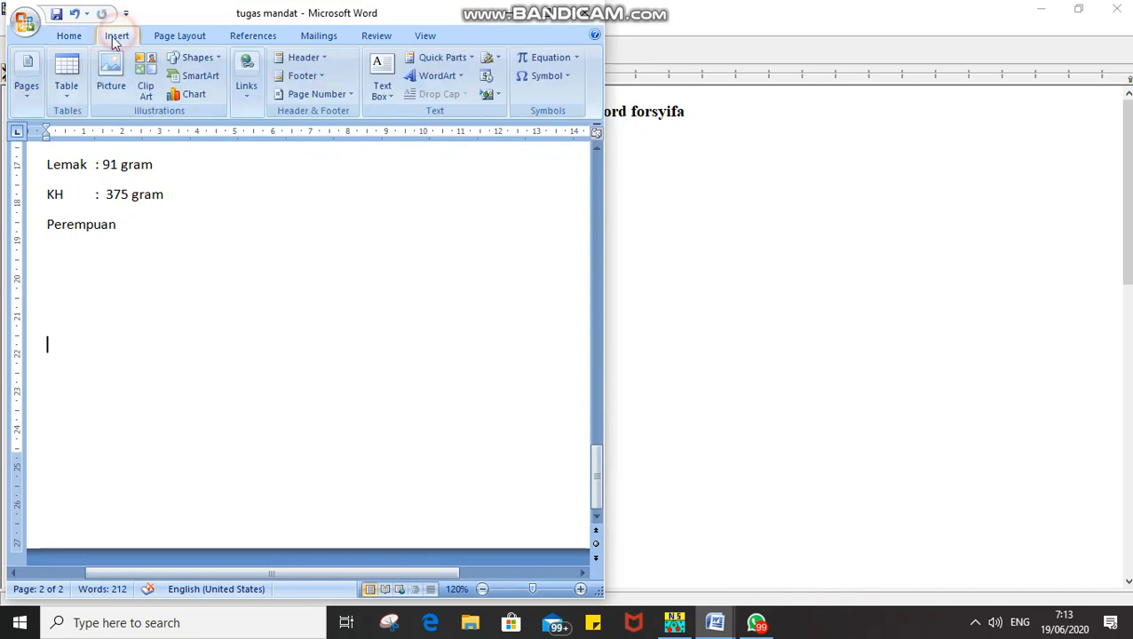
left_click(27, 80)
left_click(100, 151)
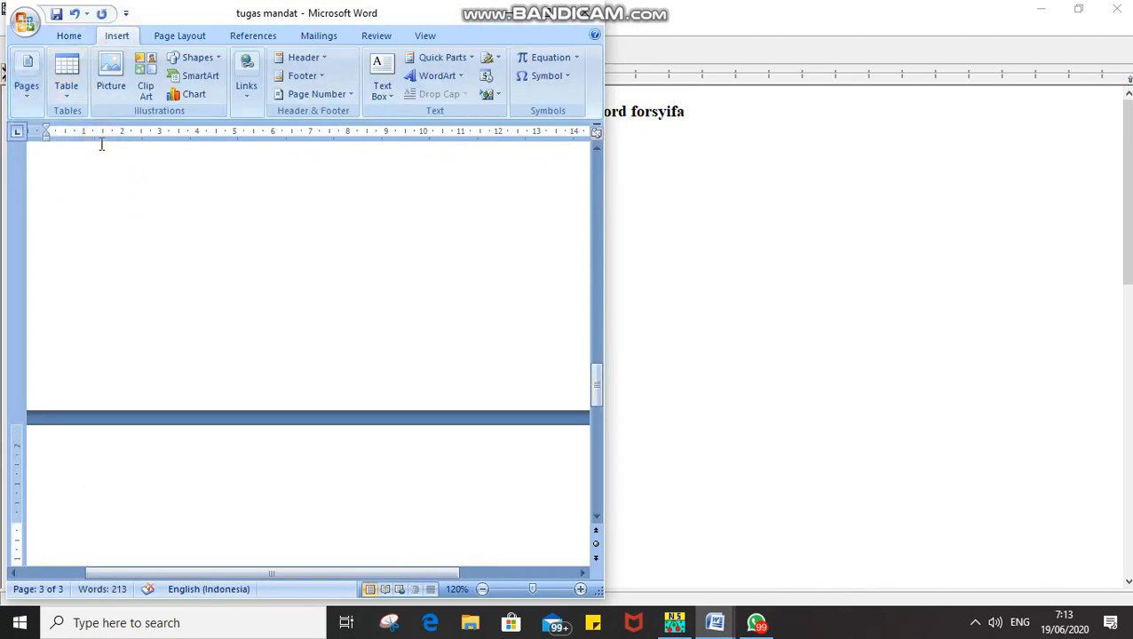
- Paste the copied food record analysis onto the new page, keeping its source formatting
key("ctrl+v")
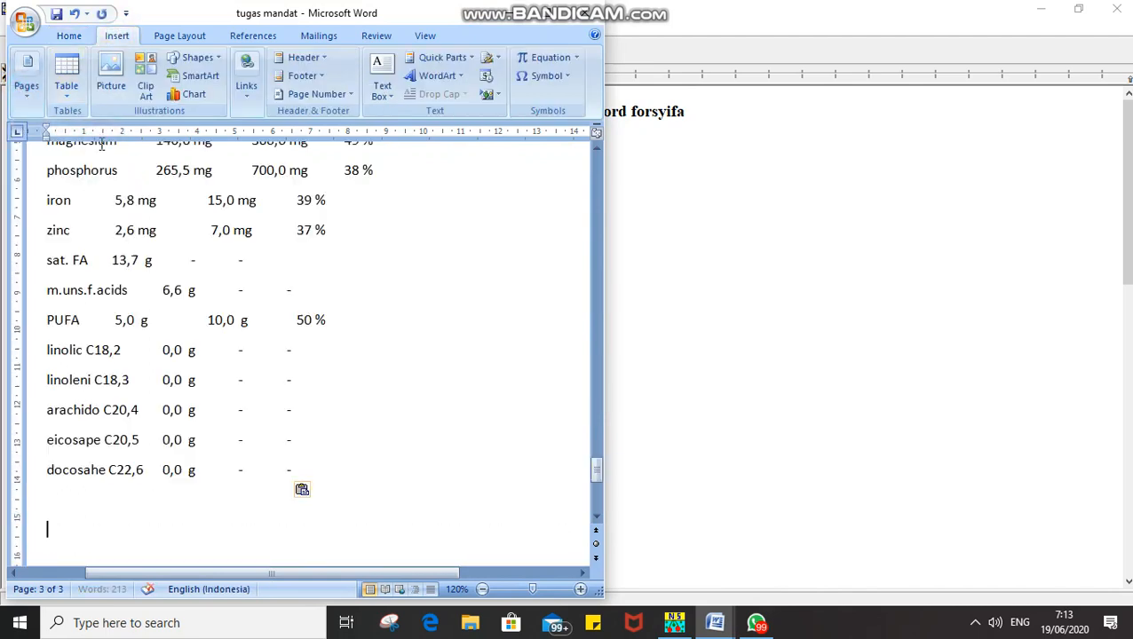
left_click(302, 490)
left_click(330, 515)
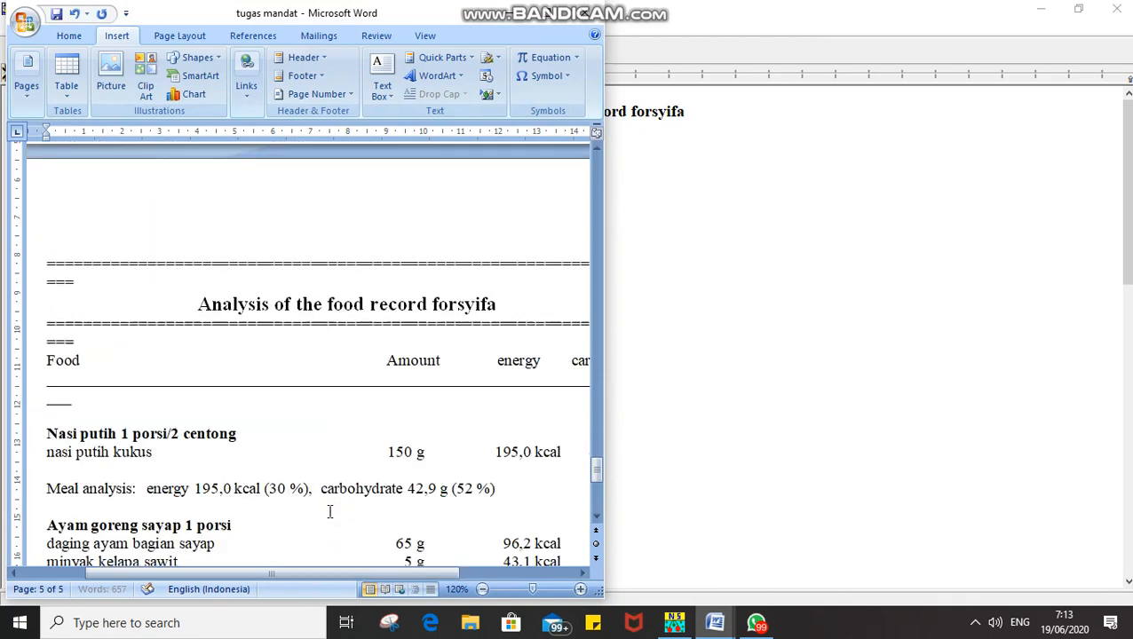
- Maximize the document window and read through the pasted analysis from the food list to the last nutrient
scroll(335, 328, "up", 12)
scroll(331, 302, "up", 6)
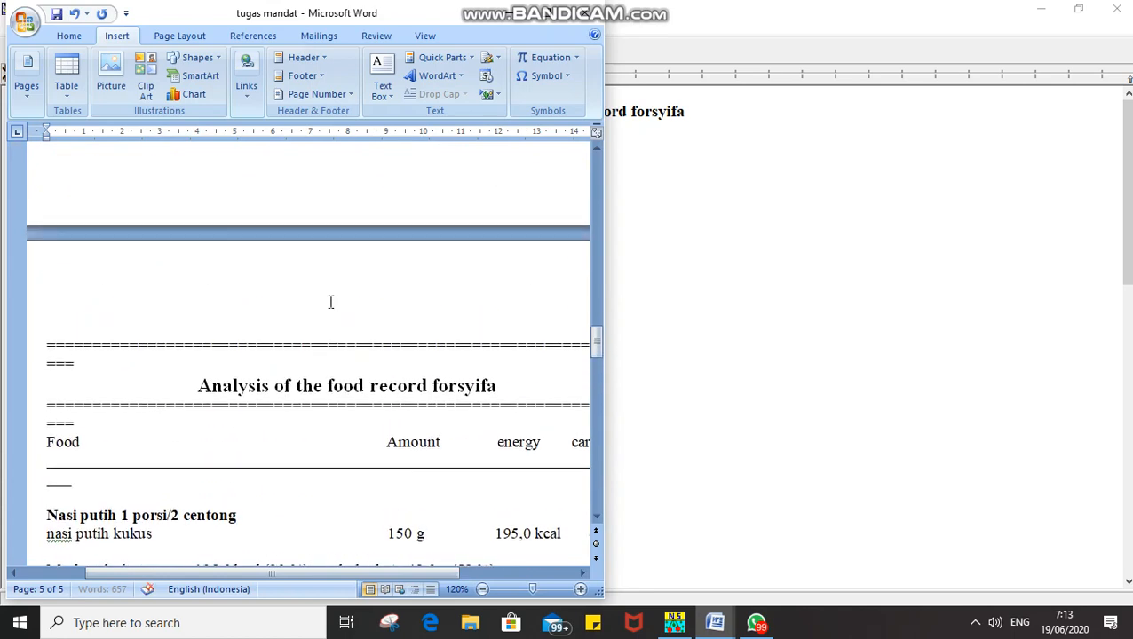
double_click(539, 17)
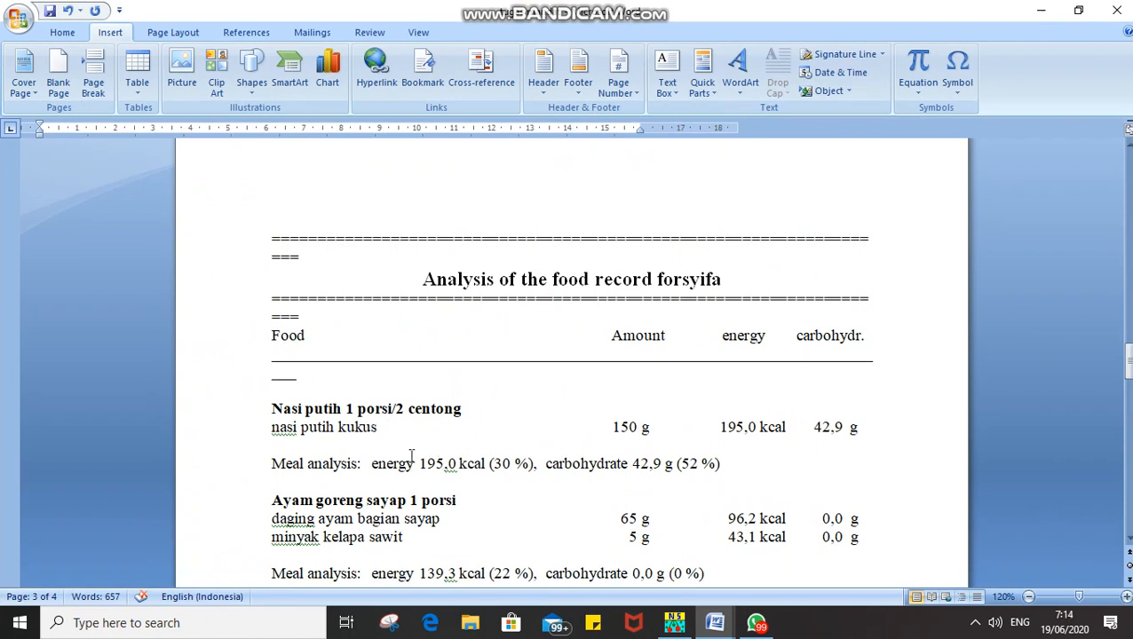
scroll(411, 456, "down", 1)
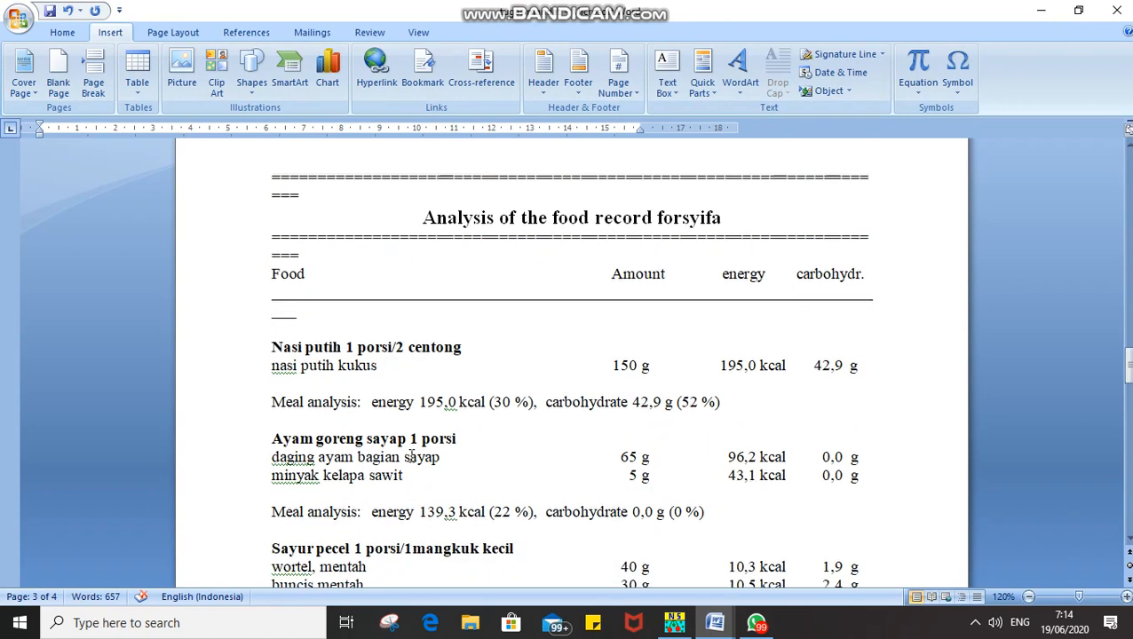
scroll(411, 457, "down", 4)
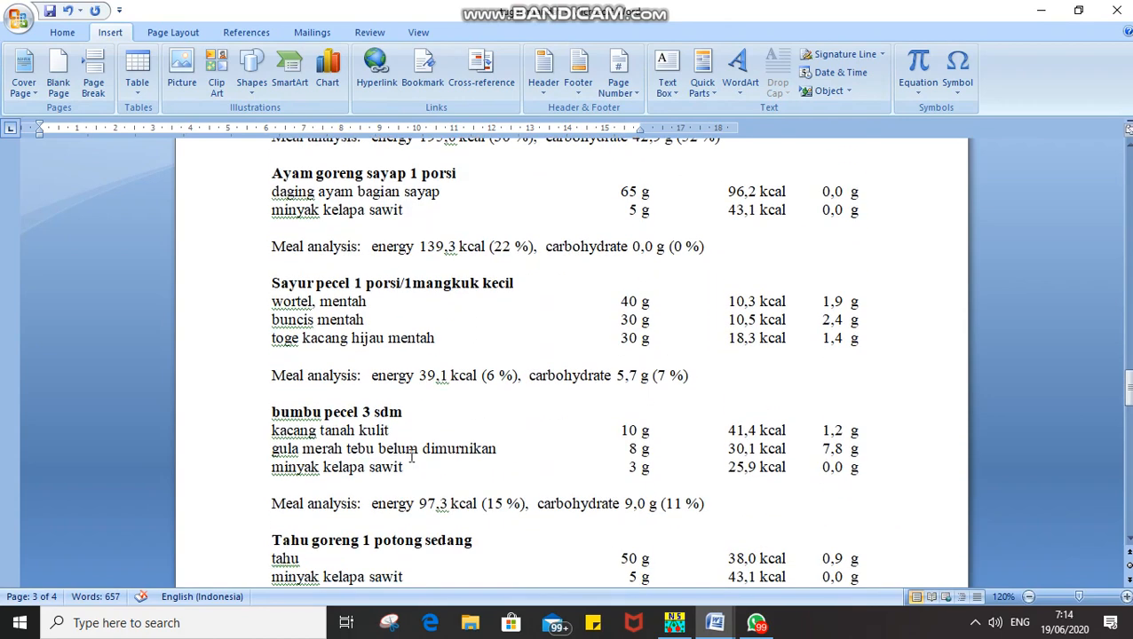
scroll(412, 456, "down", 2)
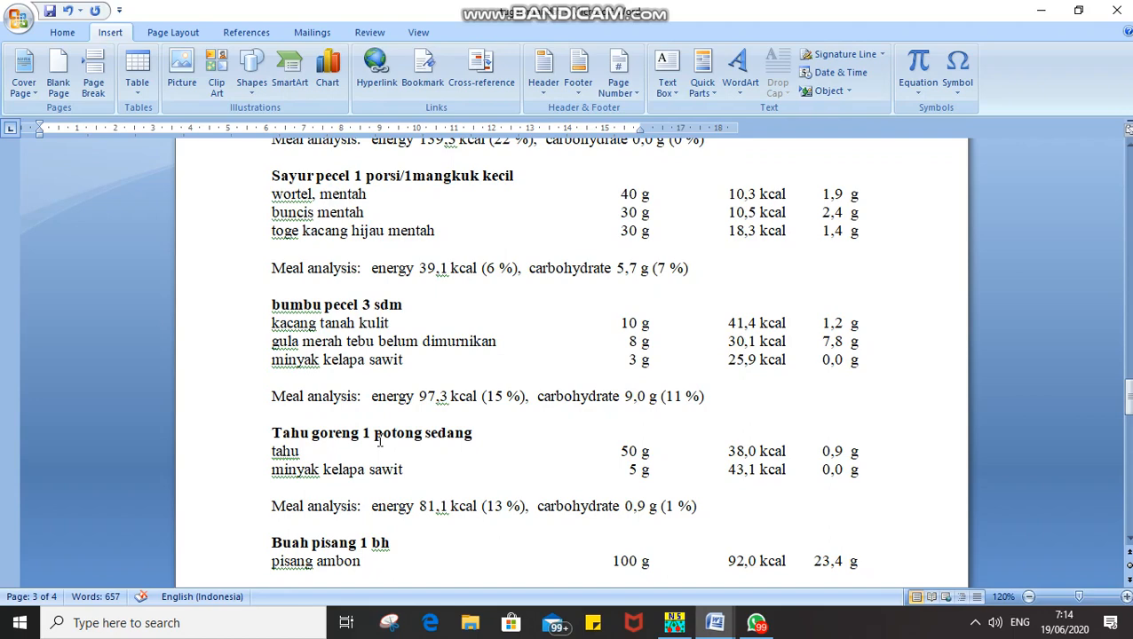
scroll(380, 442, "down", 20)
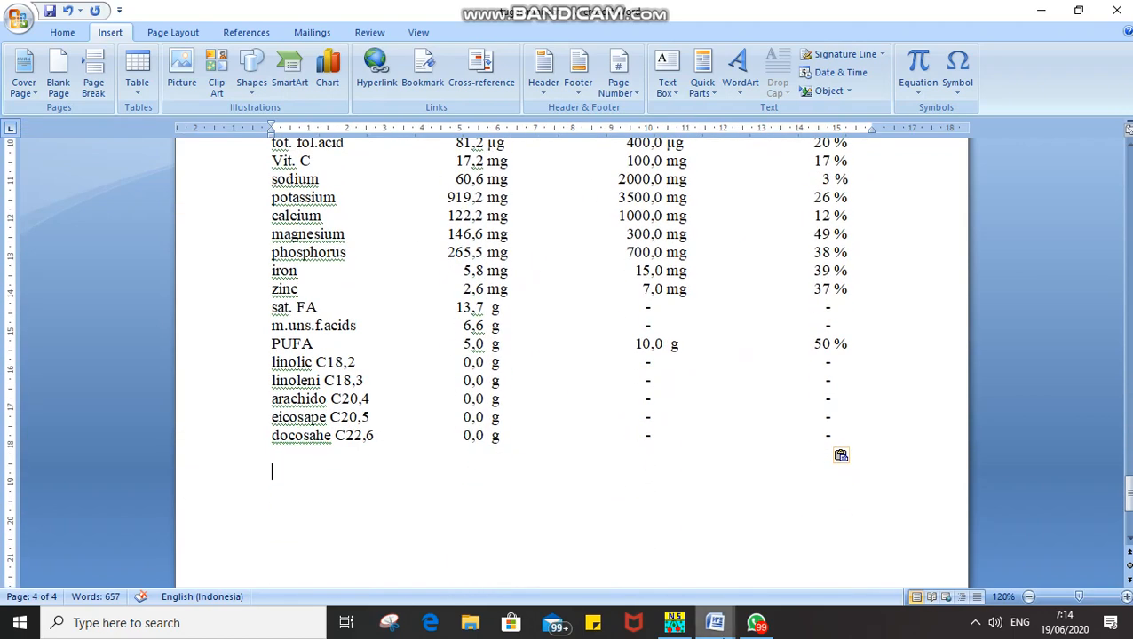
left_click(974, 624)
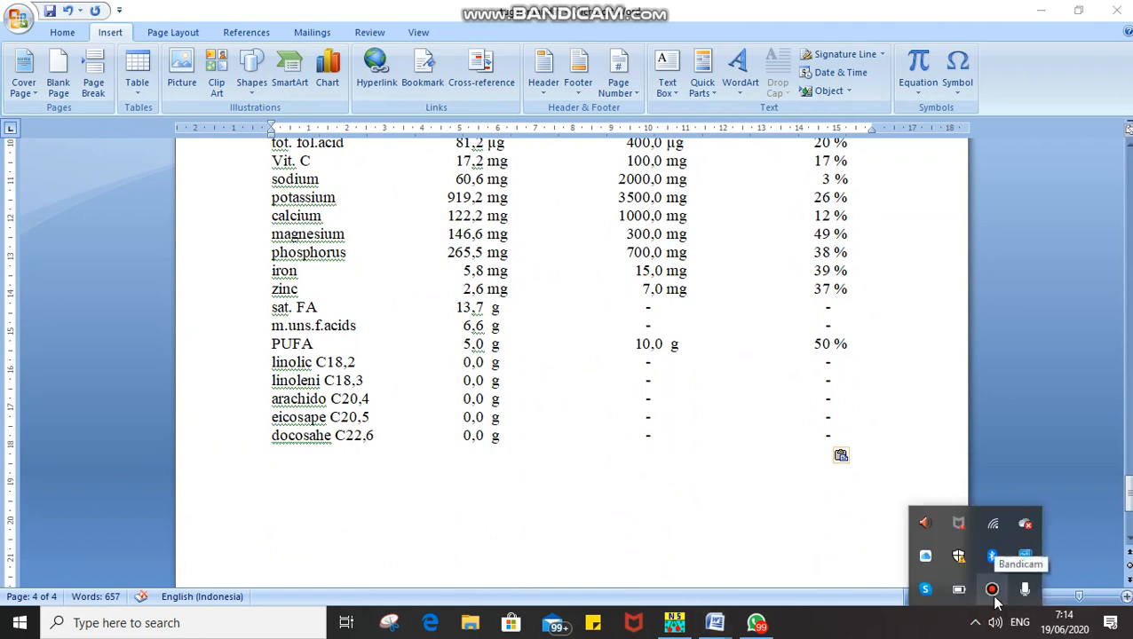
left_click(993, 593)
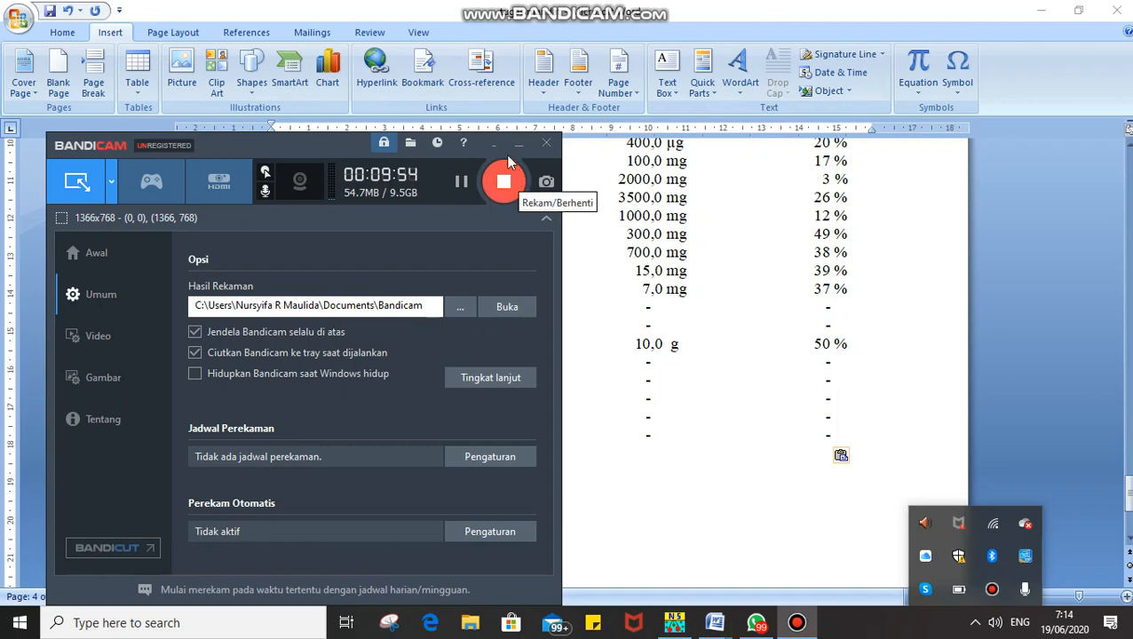
left_click_drag(291, 138, 247, 585)
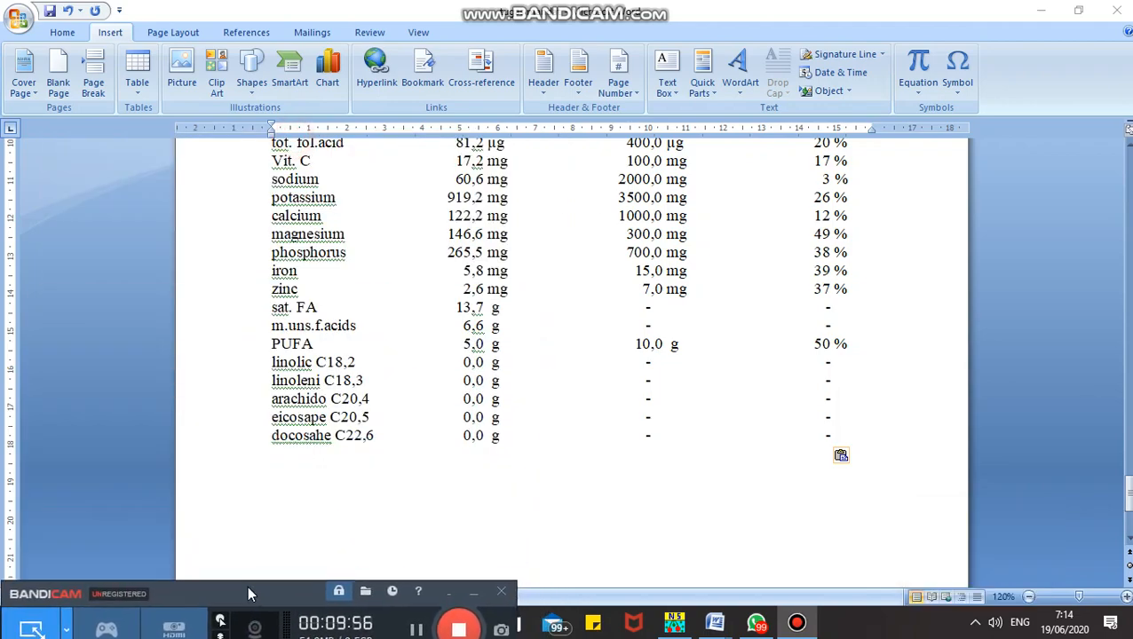
scroll(486, 406, "up", 15)
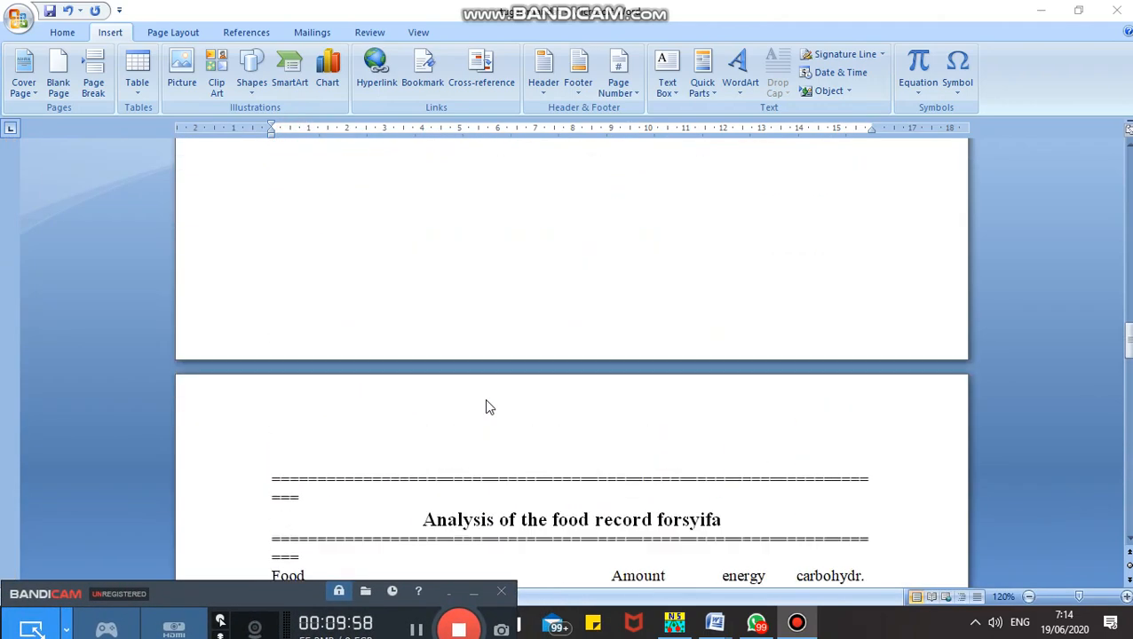